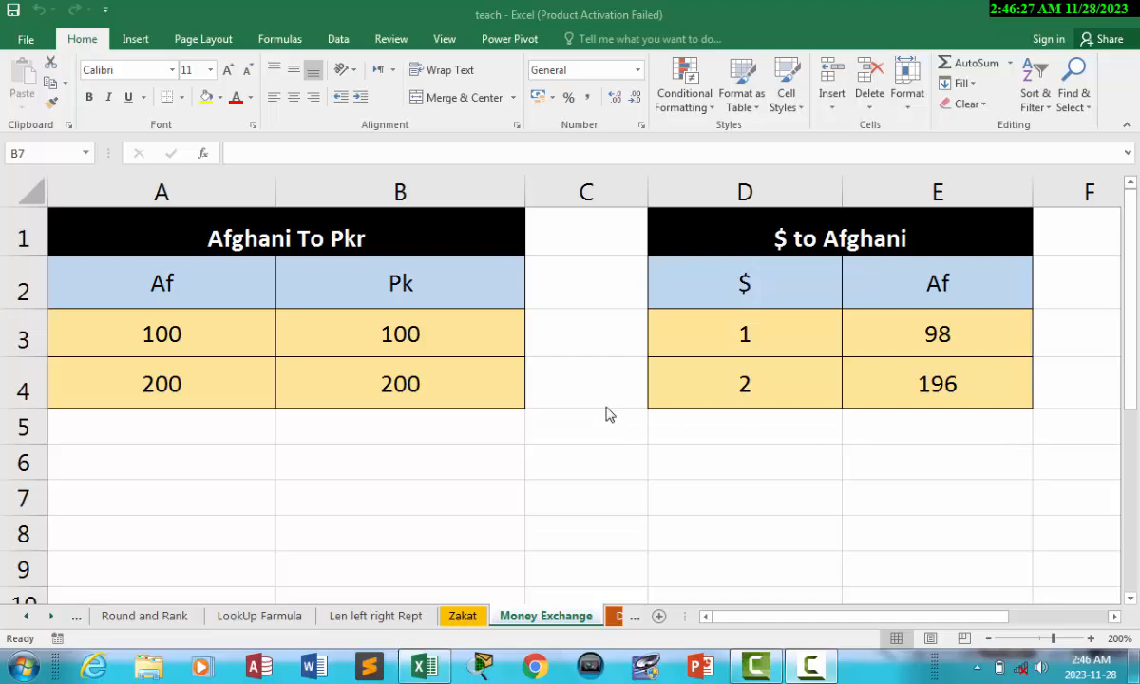
Browse the sheets from Date Farmula, Zakat and Money Exchange through Product, Power and Shop Project.
left_click(637, 617)
left_click(603, 618)
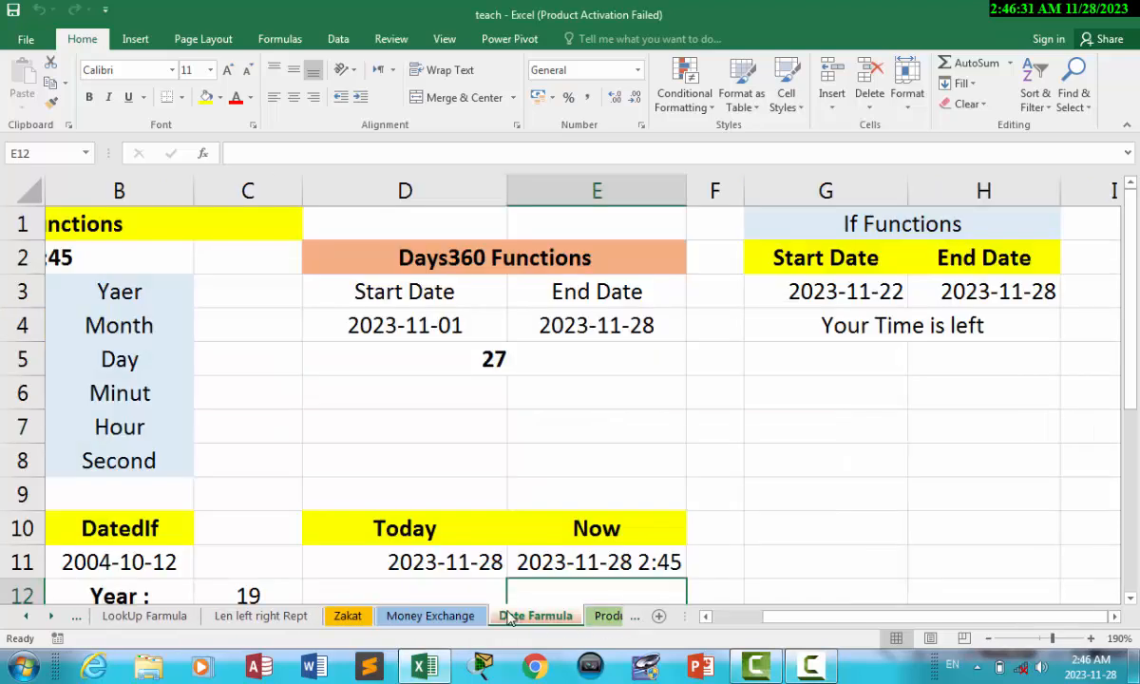
left_click(348, 616)
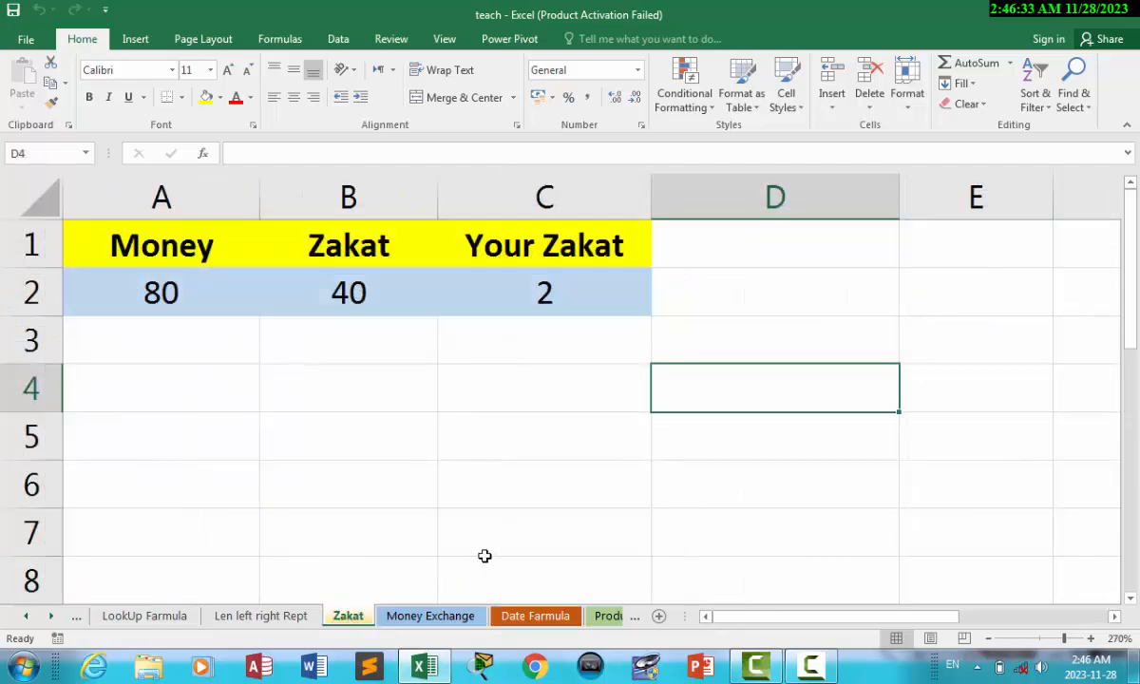
left_click(425, 619)
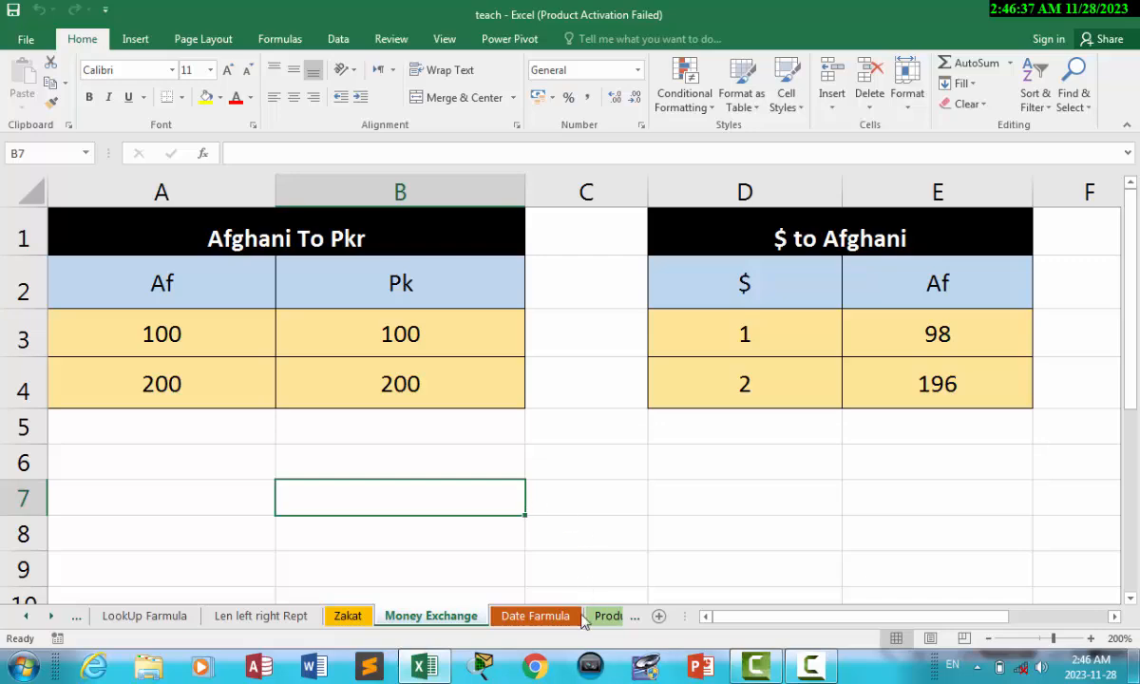
left_click(630, 619)
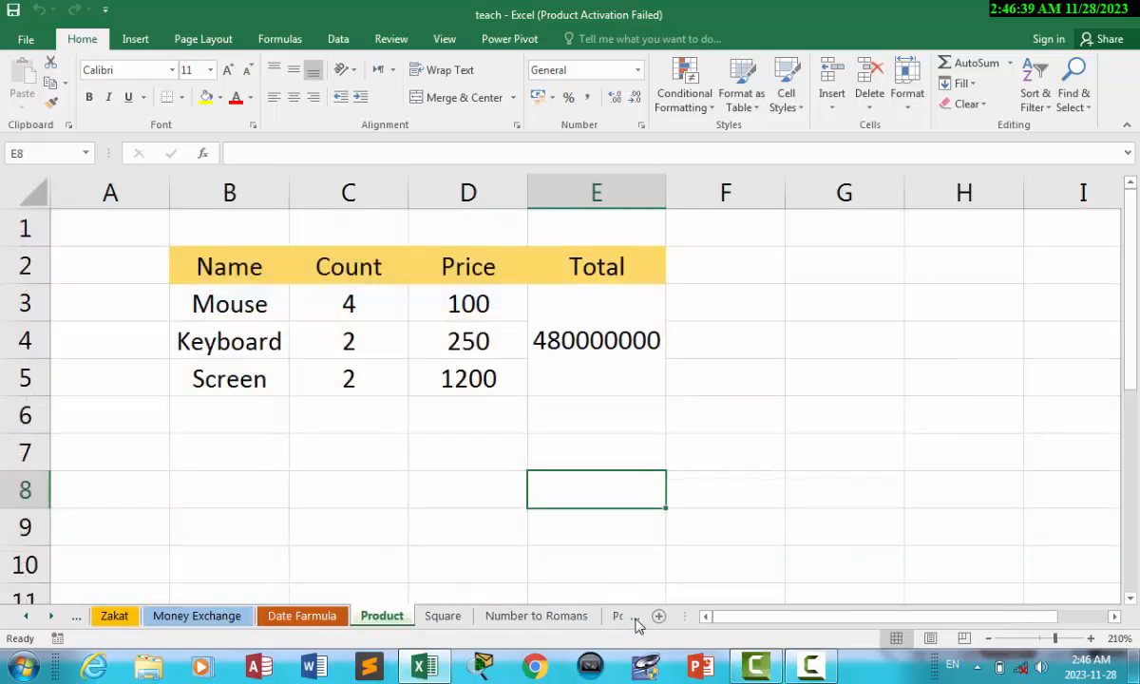
left_click(636, 619)
left_click(634, 619)
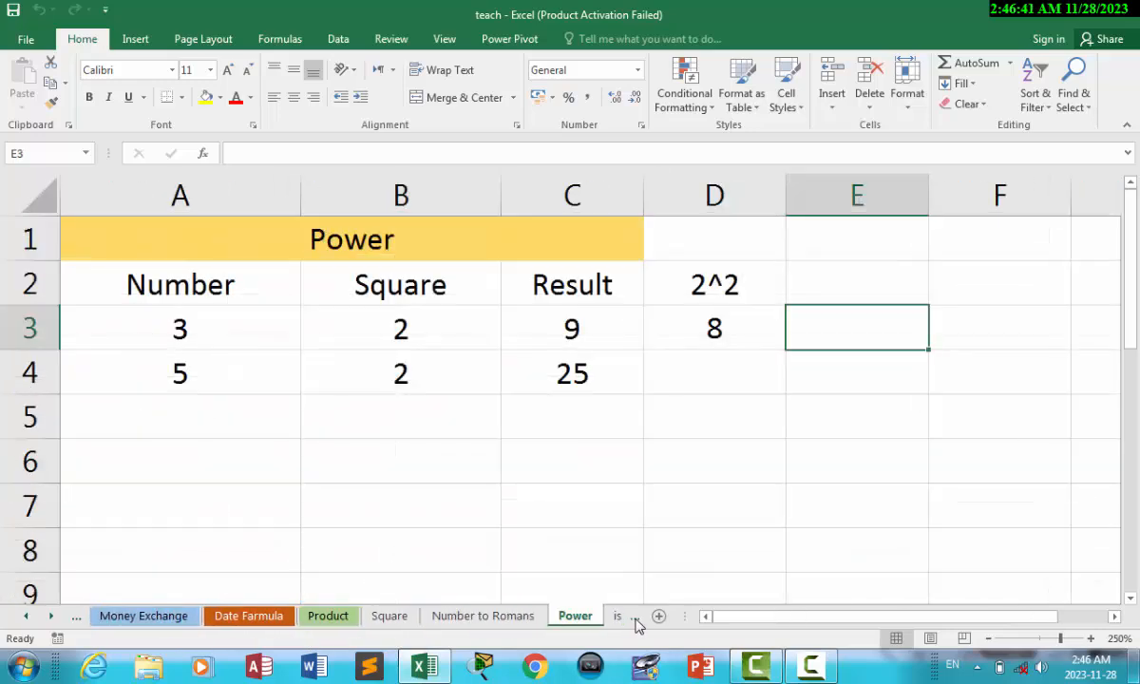
left_click(635, 619)
left_click(635, 619)
On the Complet Money Exchange Sys sheet, pick Dollor as the Country in A4 from its dropdown.
left_click(592, 617)
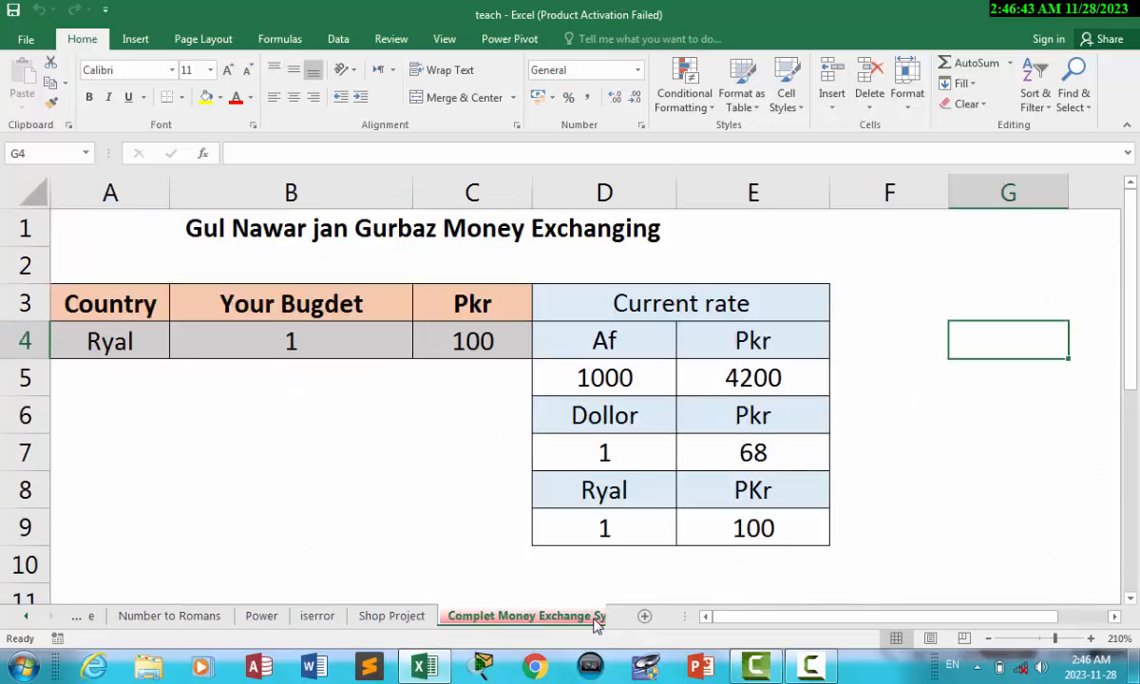
left_click(145, 375)
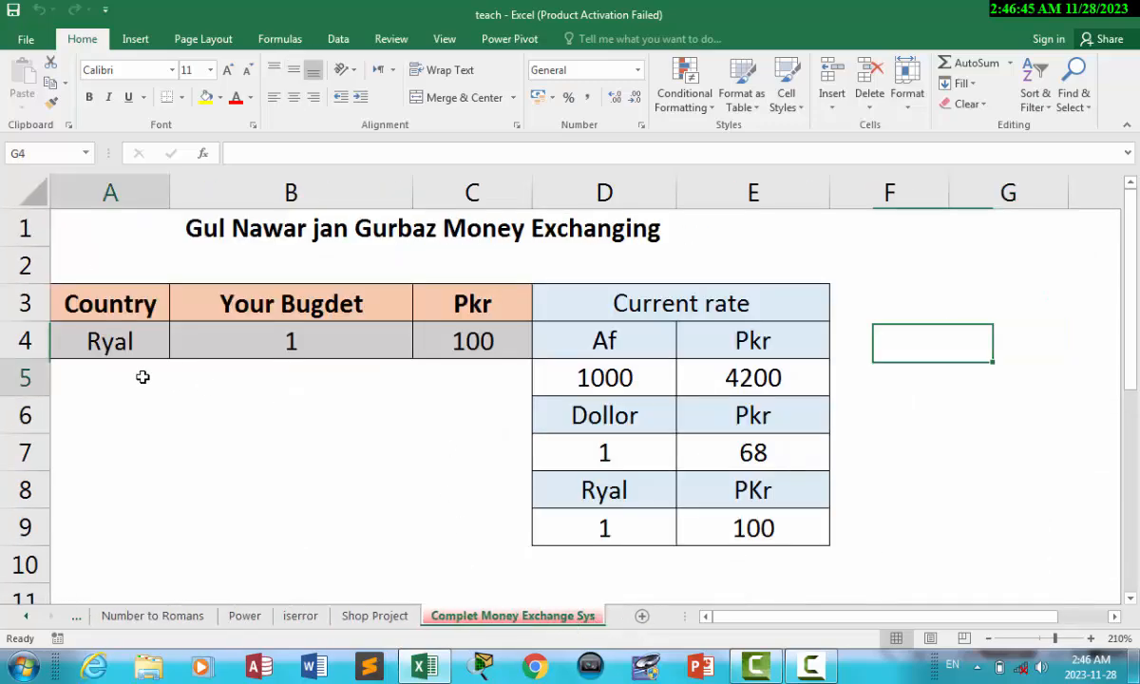
left_click(142, 345)
left_click(177, 351)
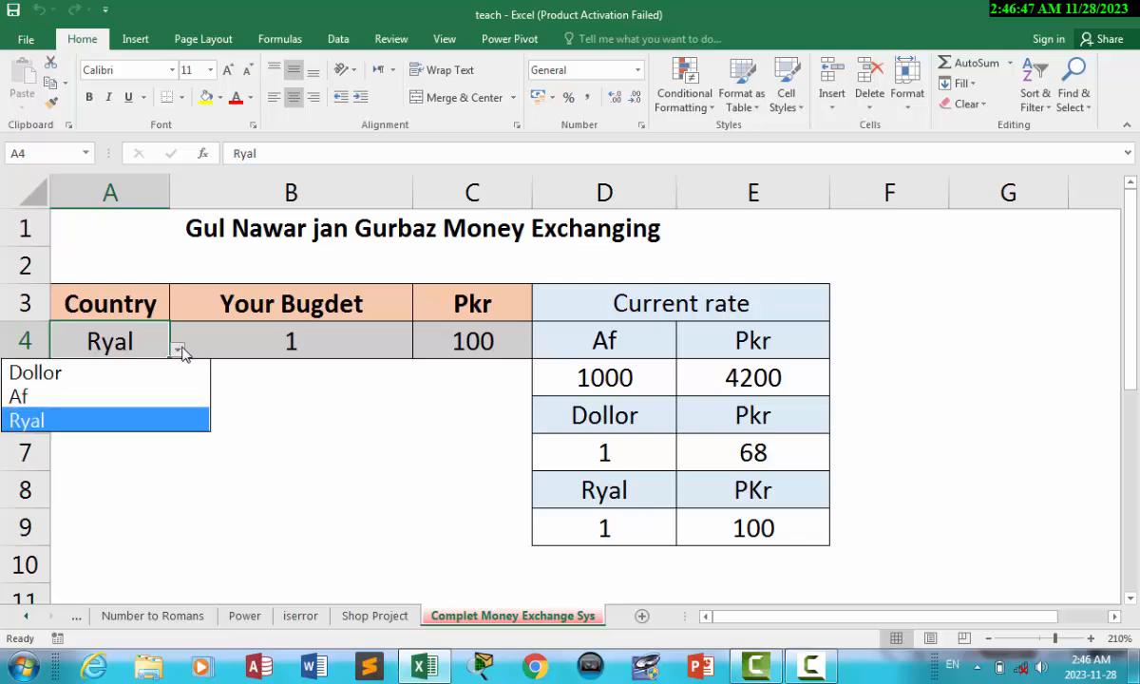
left_click(47, 421)
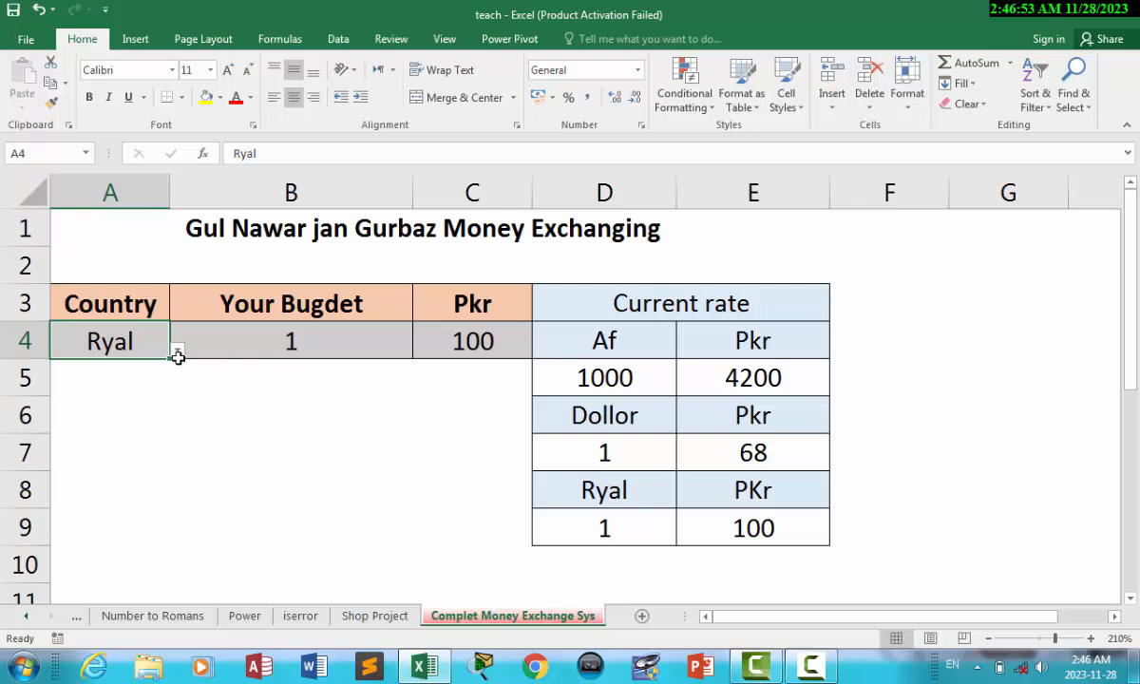
left_click(178, 350)
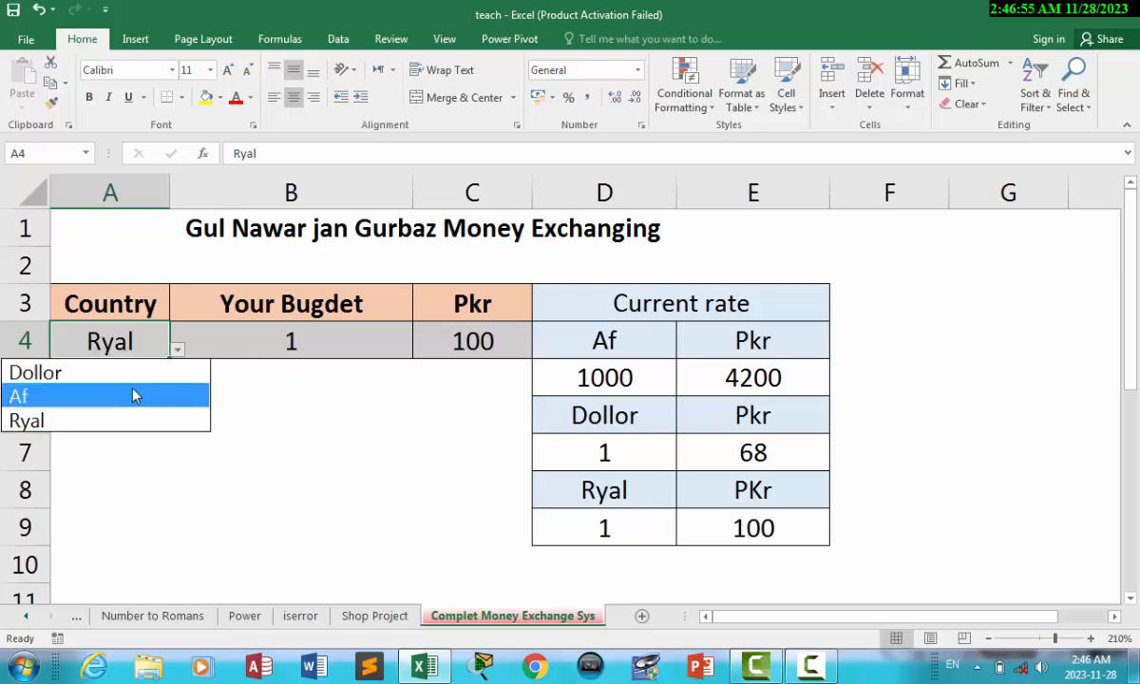
left_click(55, 385)
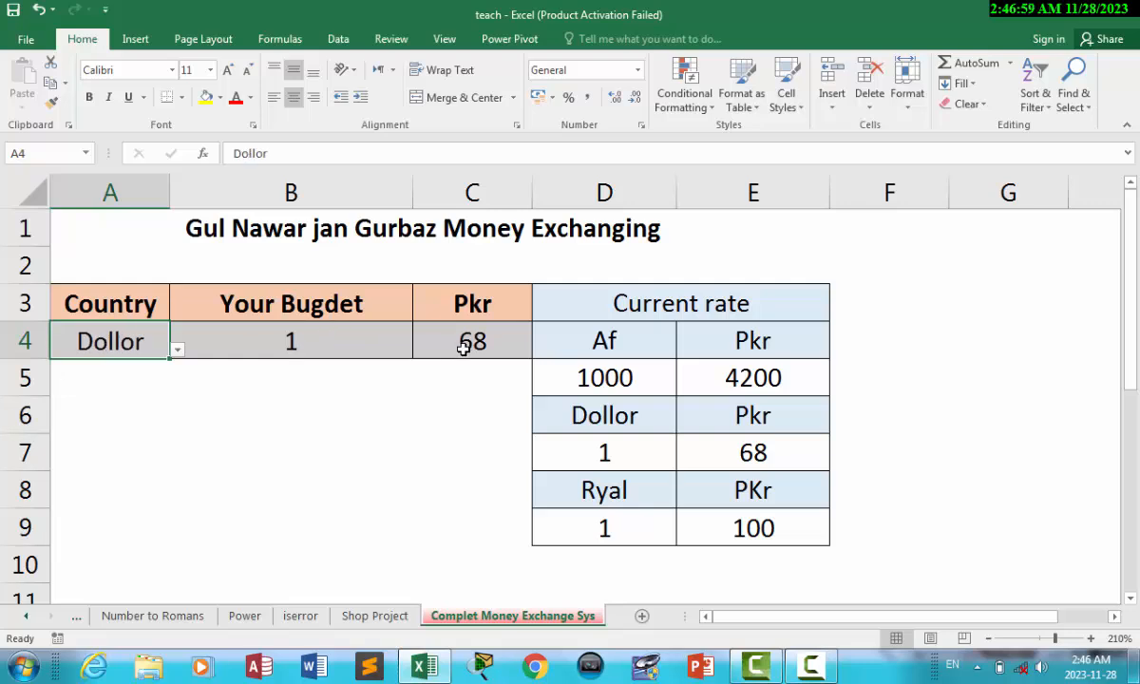
Compare the Dollor rate block D6:E7 with the Country and budget cells A4 and B4.
left_click(597, 419)
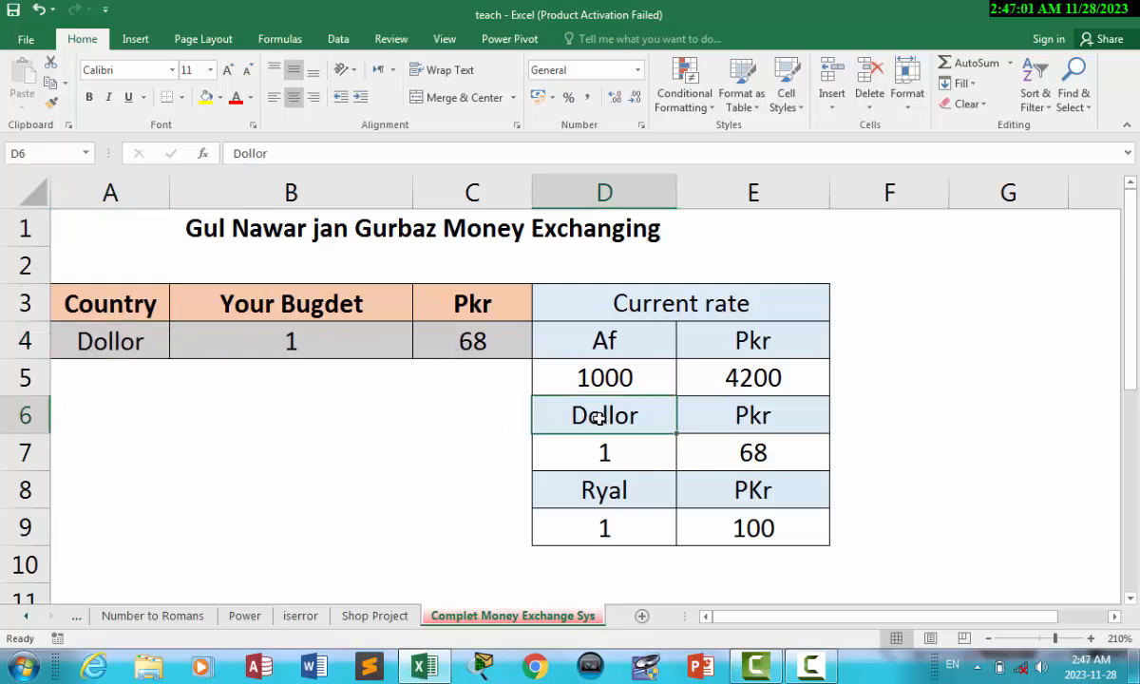
left_click_drag(597, 419, 740, 445)
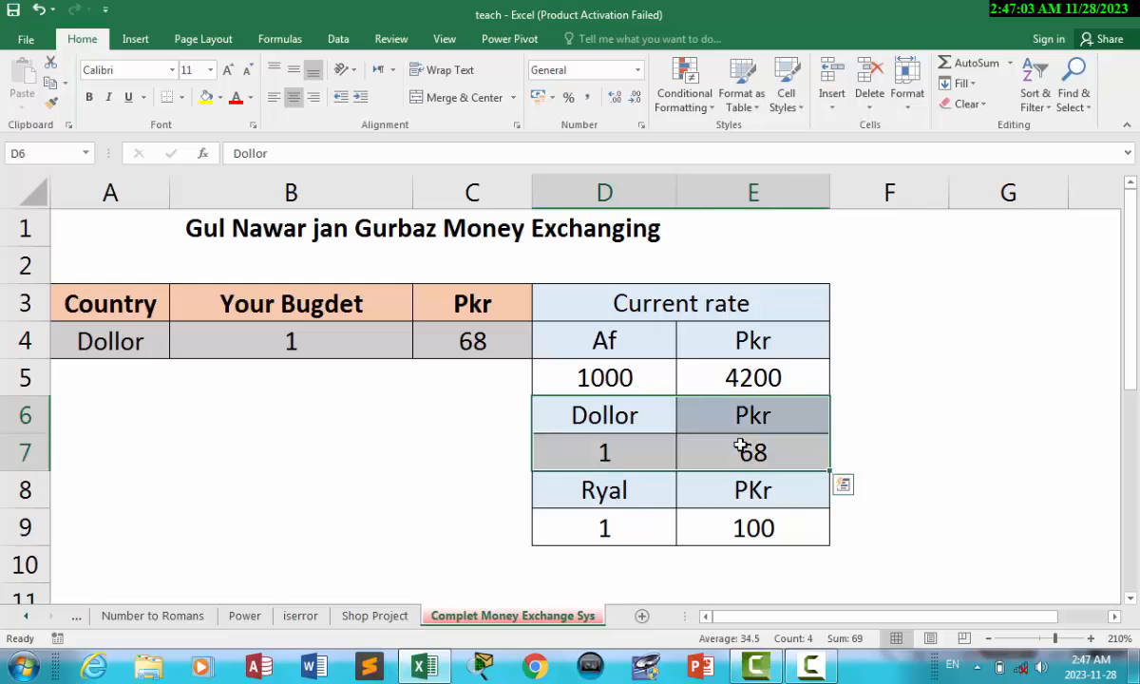
left_click(608, 450)
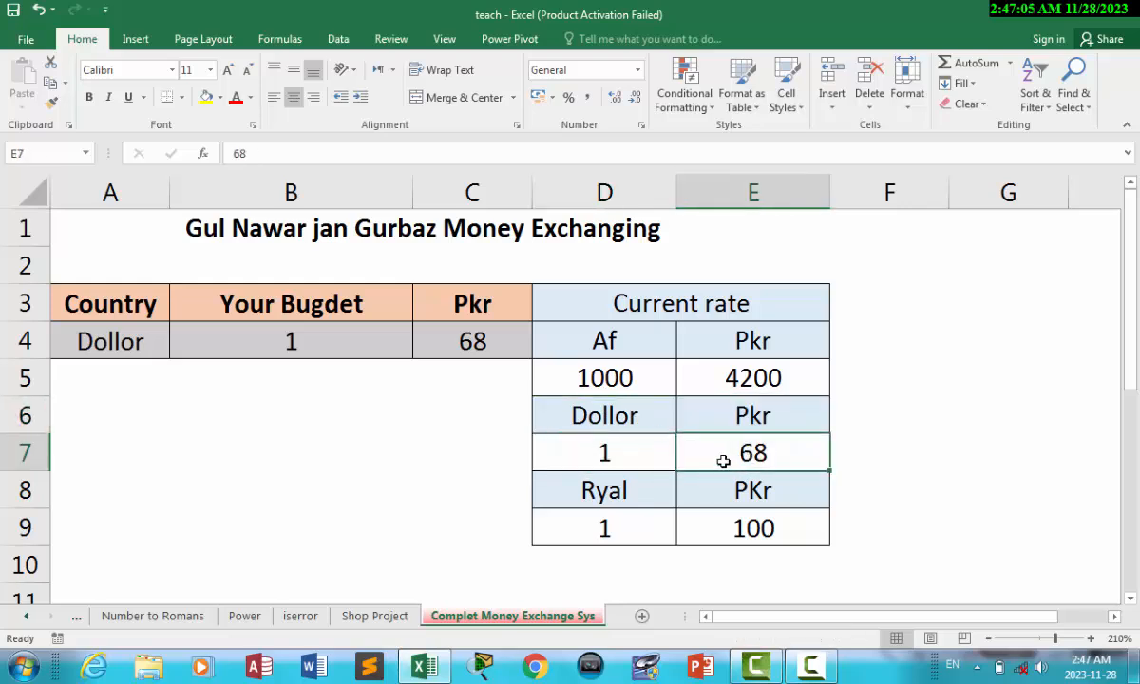
left_click(124, 329)
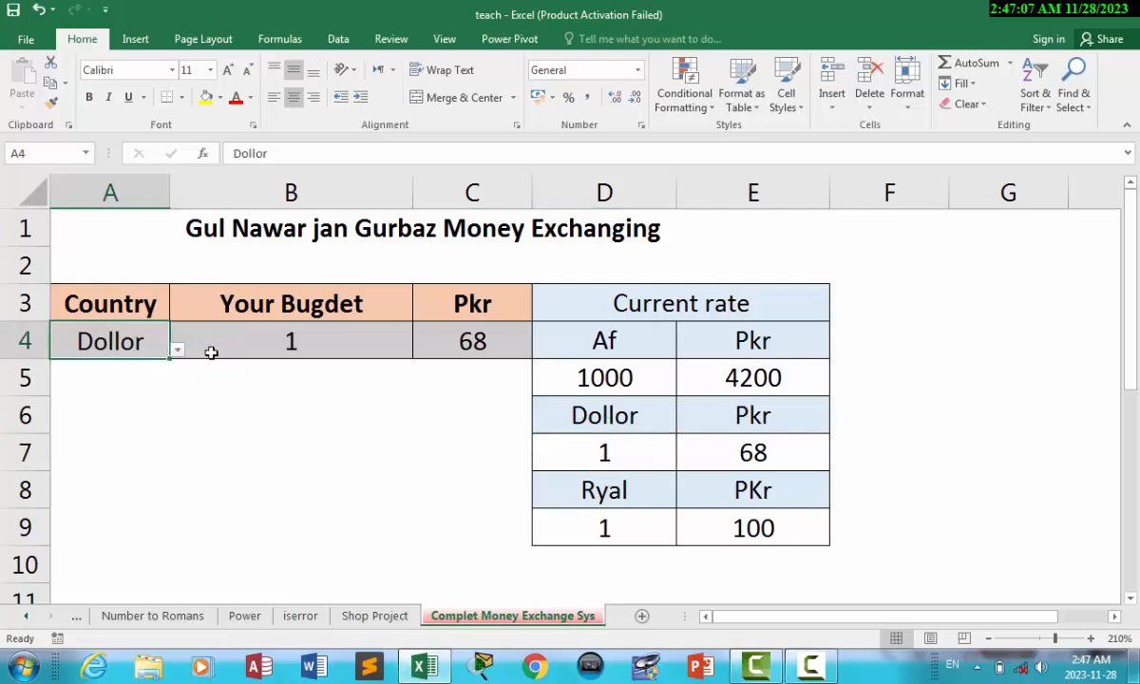
left_click(294, 344)
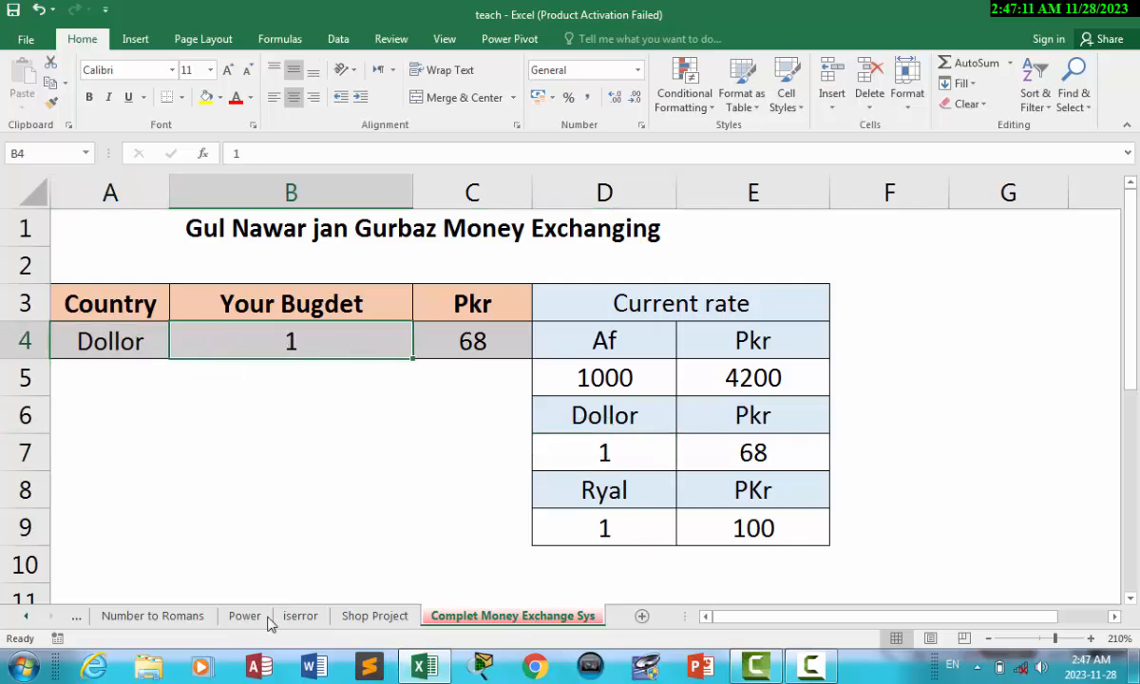
left_click(27, 617)
left_click(27, 616)
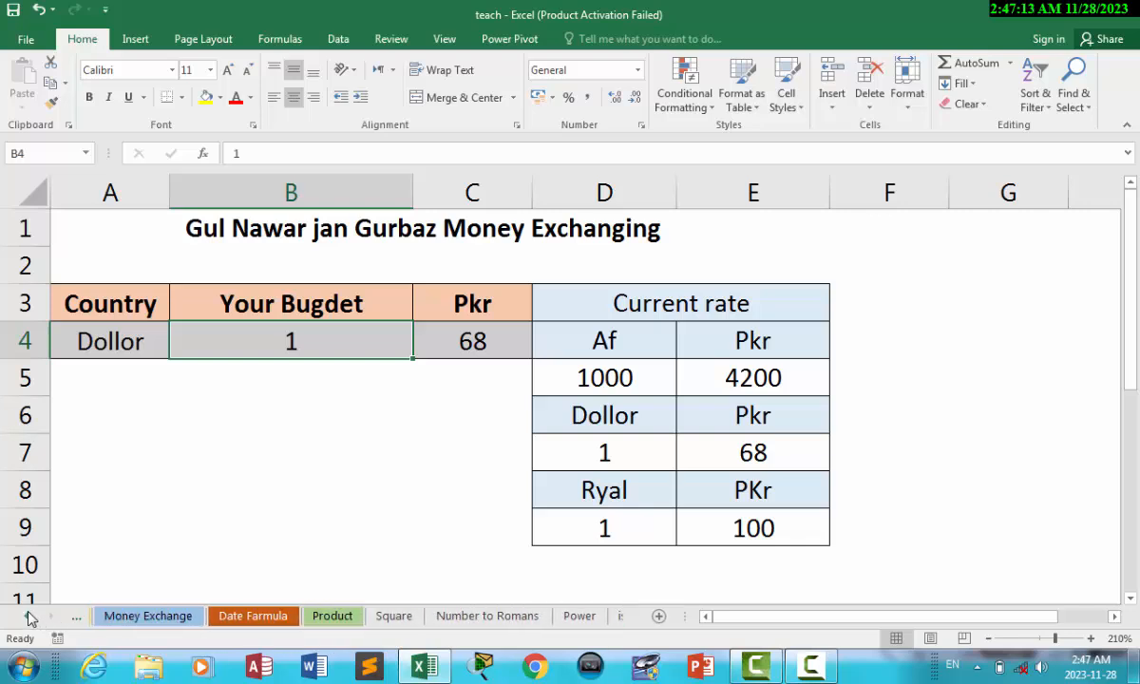
left_click(27, 616)
On the Len left right Rept sheet, clear the LEFT formula from B3.
left_click(26, 617)
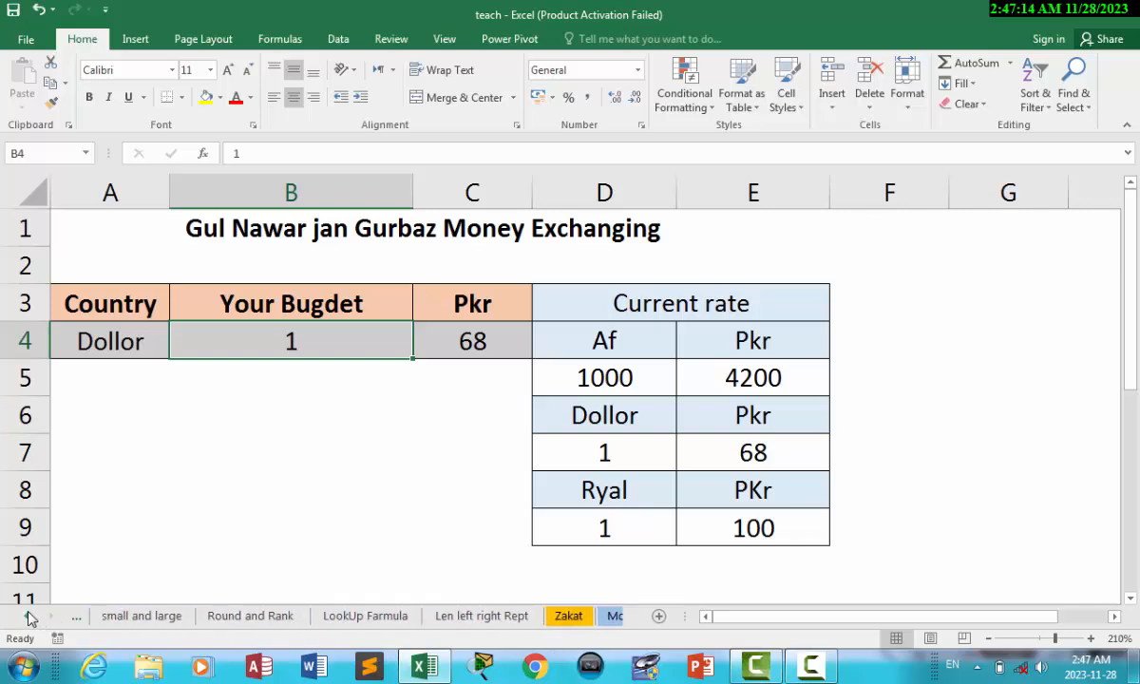
left_click(482, 615)
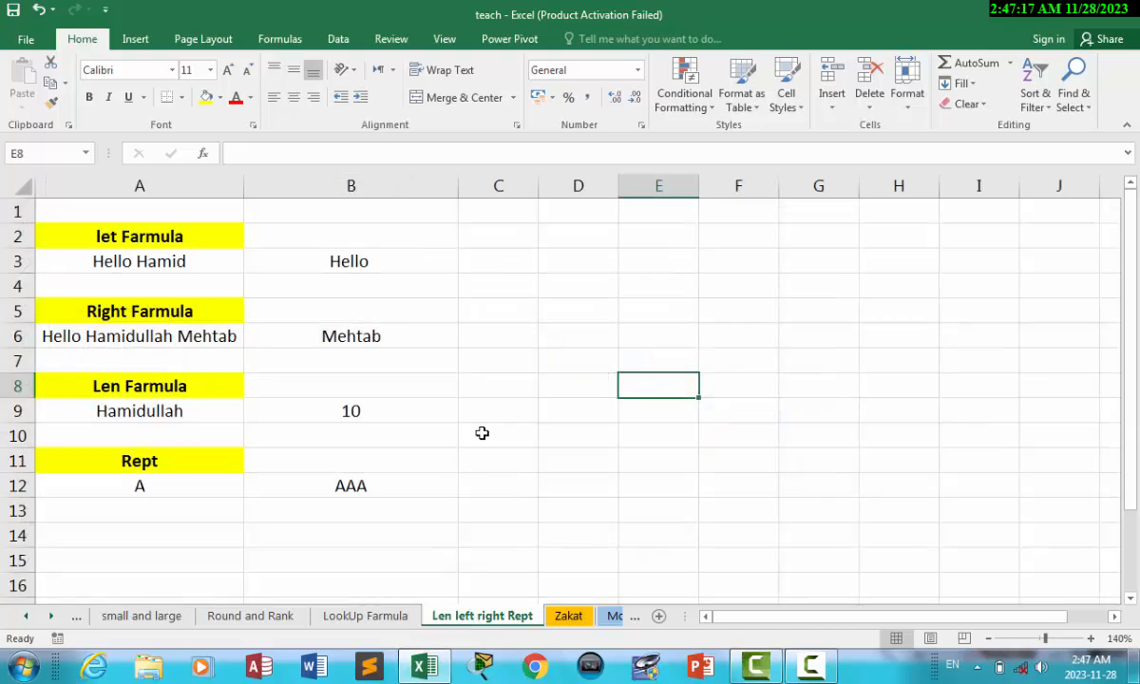
left_click(319, 257)
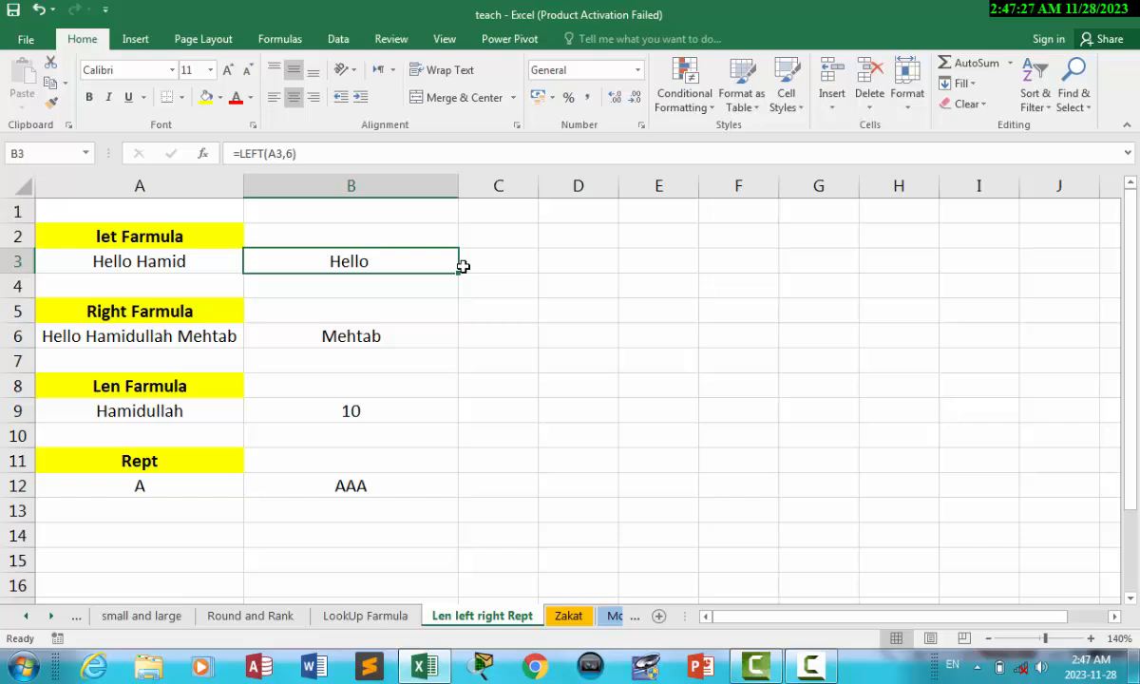
key("BackSpace")
left_click(502, 287)
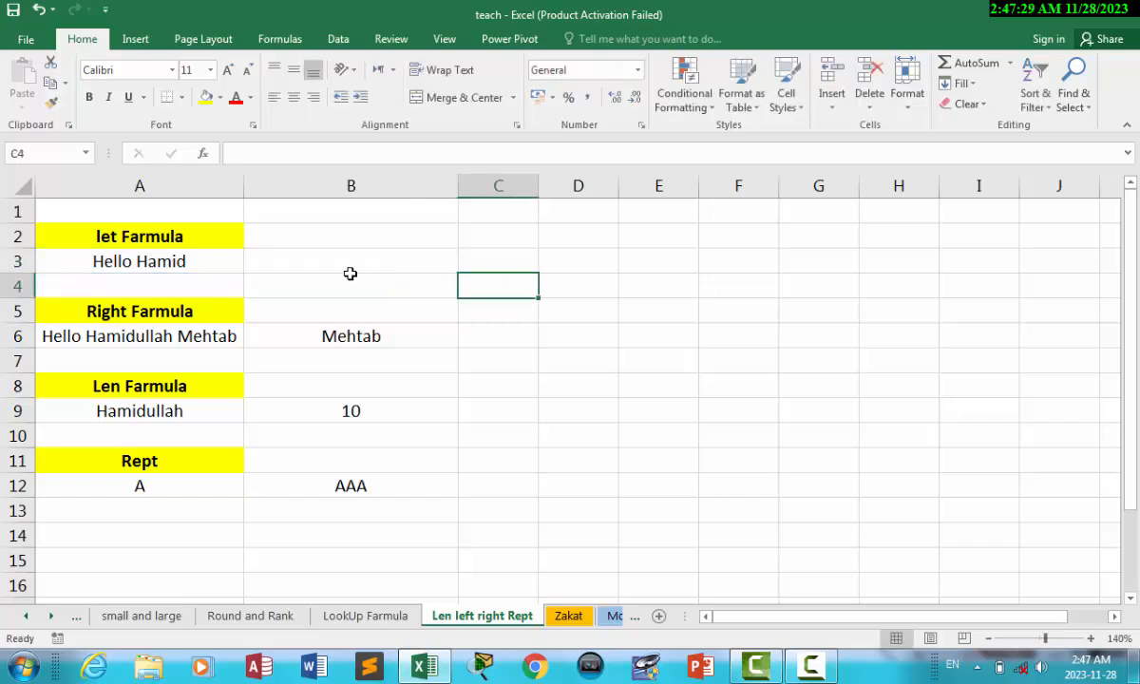
left_click(330, 265)
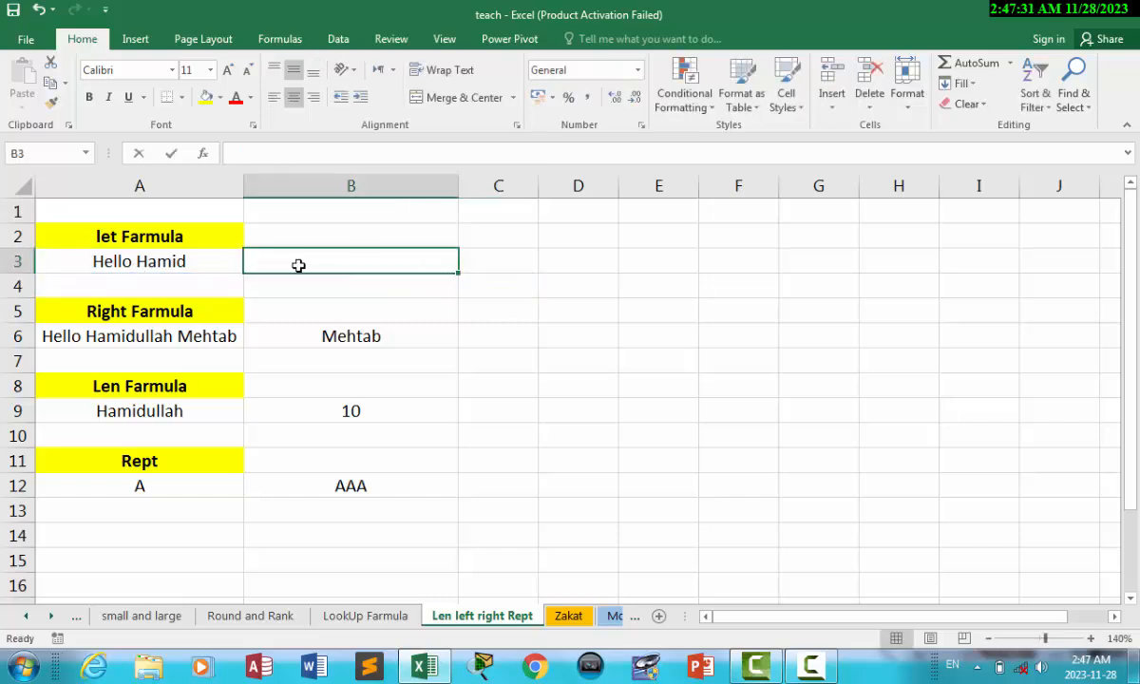
Enter =LEFT(A3,2) in B3, taking text from Hello Hamid in A3.
type("=ke")
key("BackSpace")
key("BackSpace")
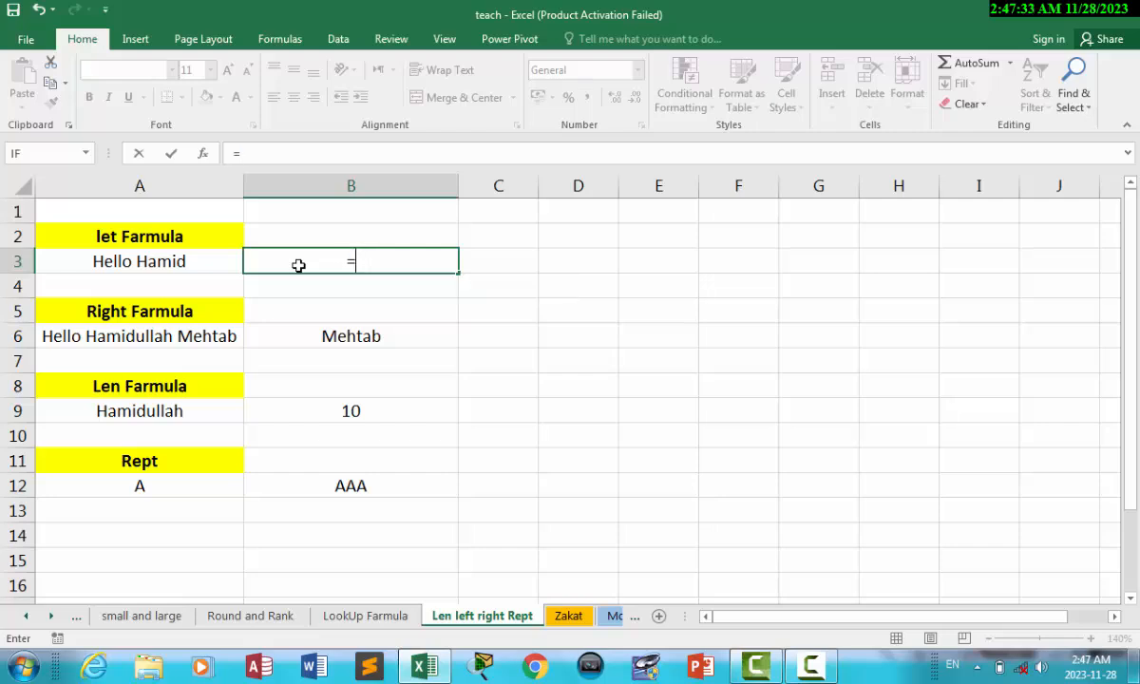
type("le")
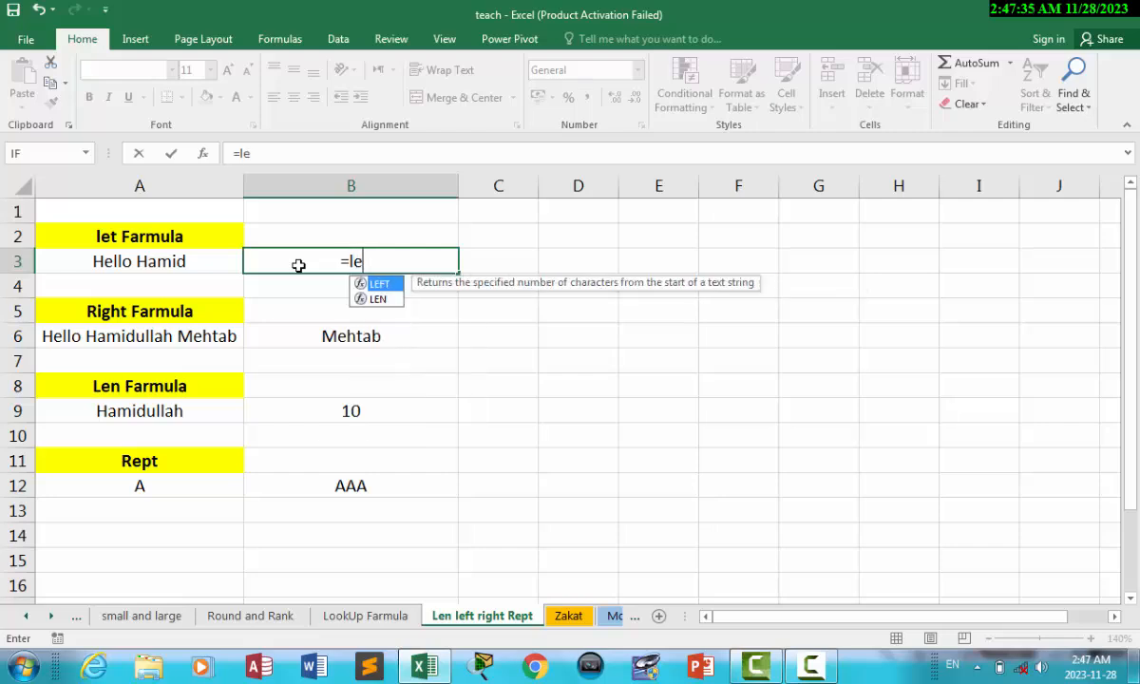
key("Tab")
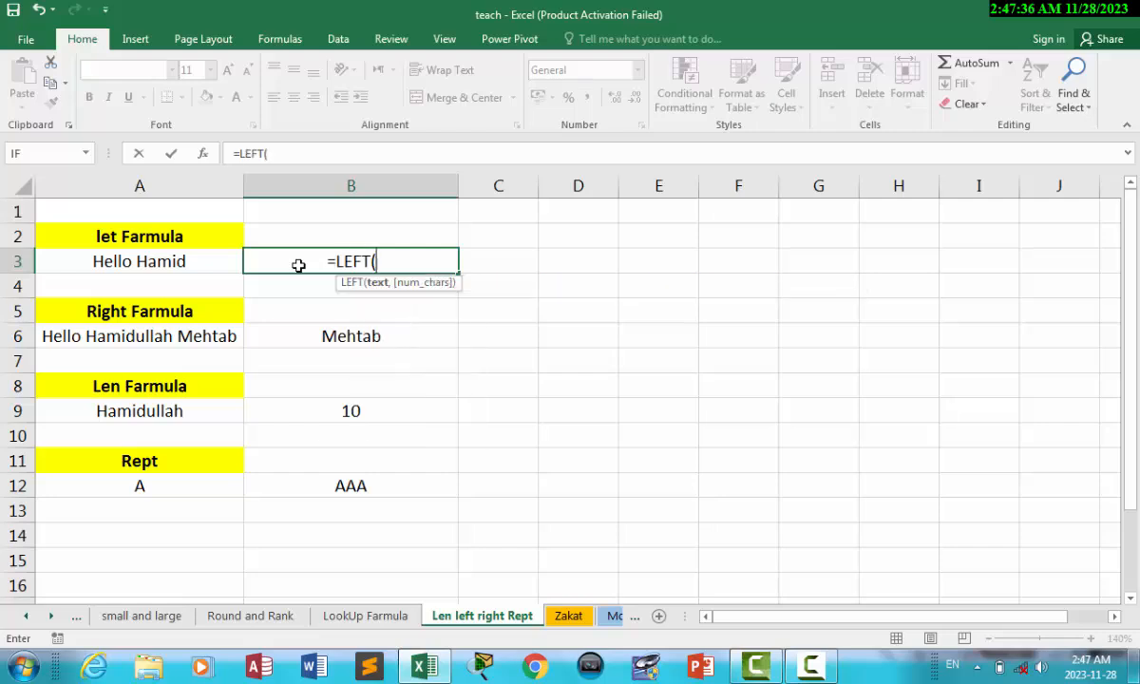
left_click(176, 262)
type(",")
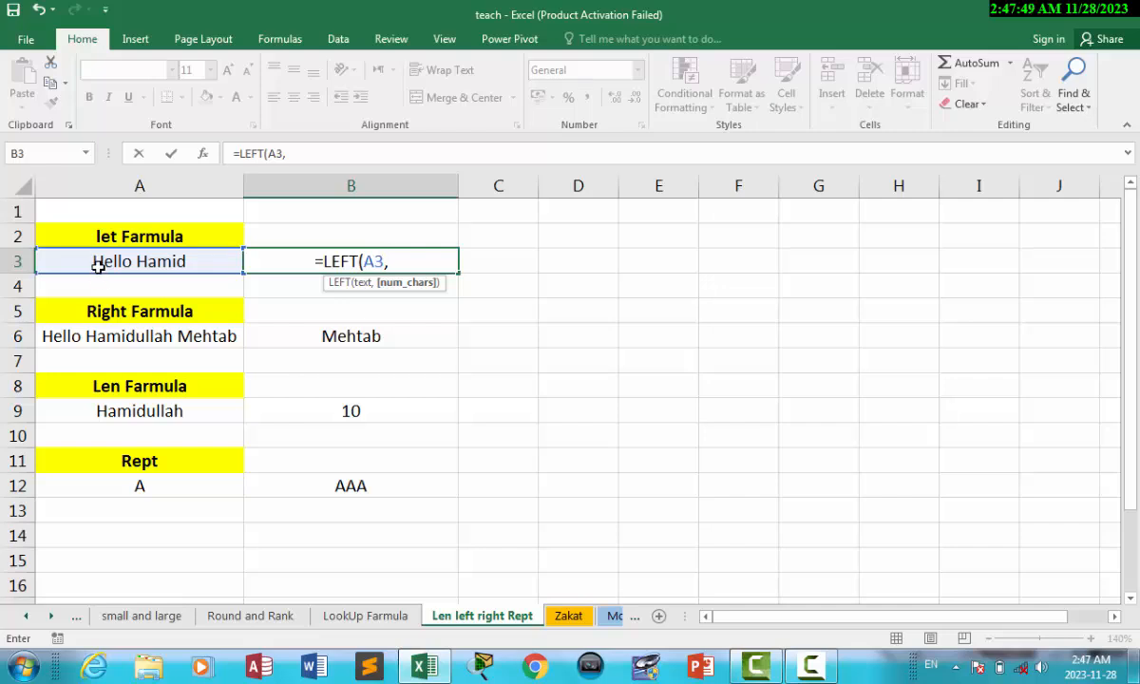
type("2")
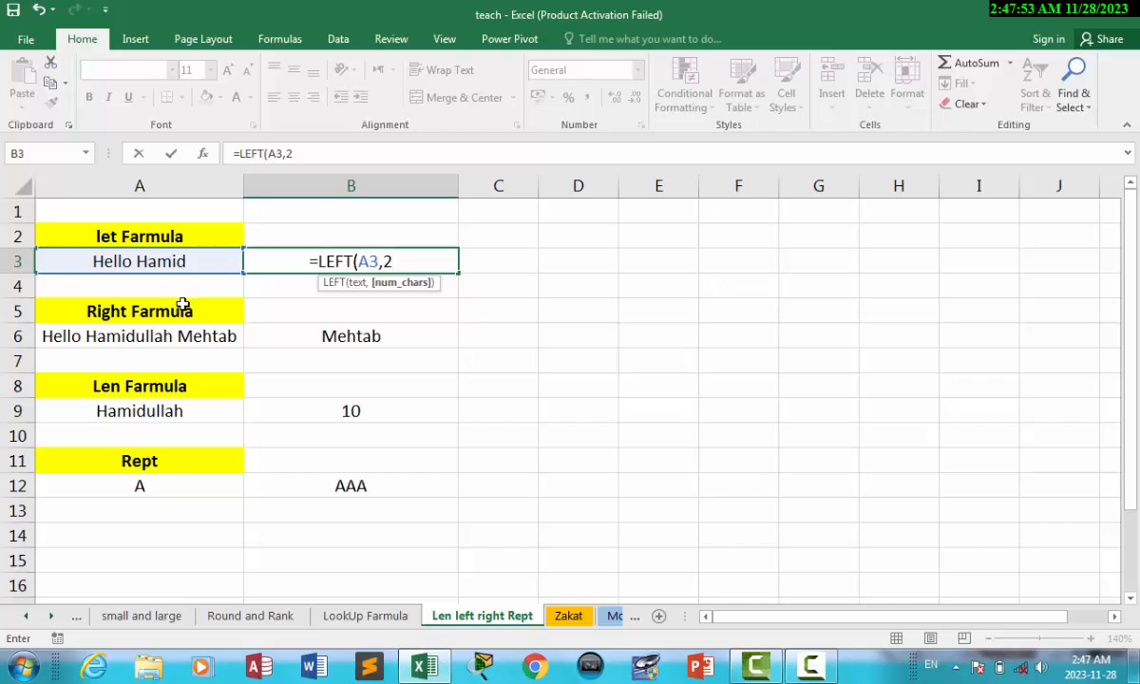
type(")")
key("Return")
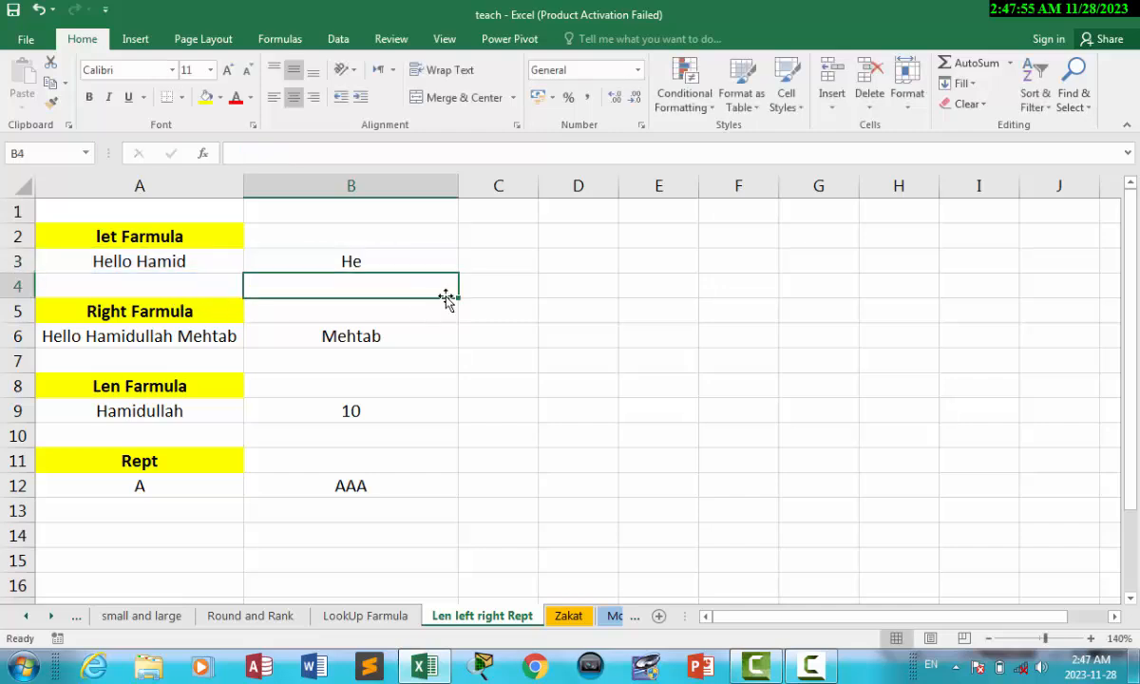
Change the character count in B3's formula to 5, giving =LEFT(A3,5) showing Hello.
left_click(375, 261)
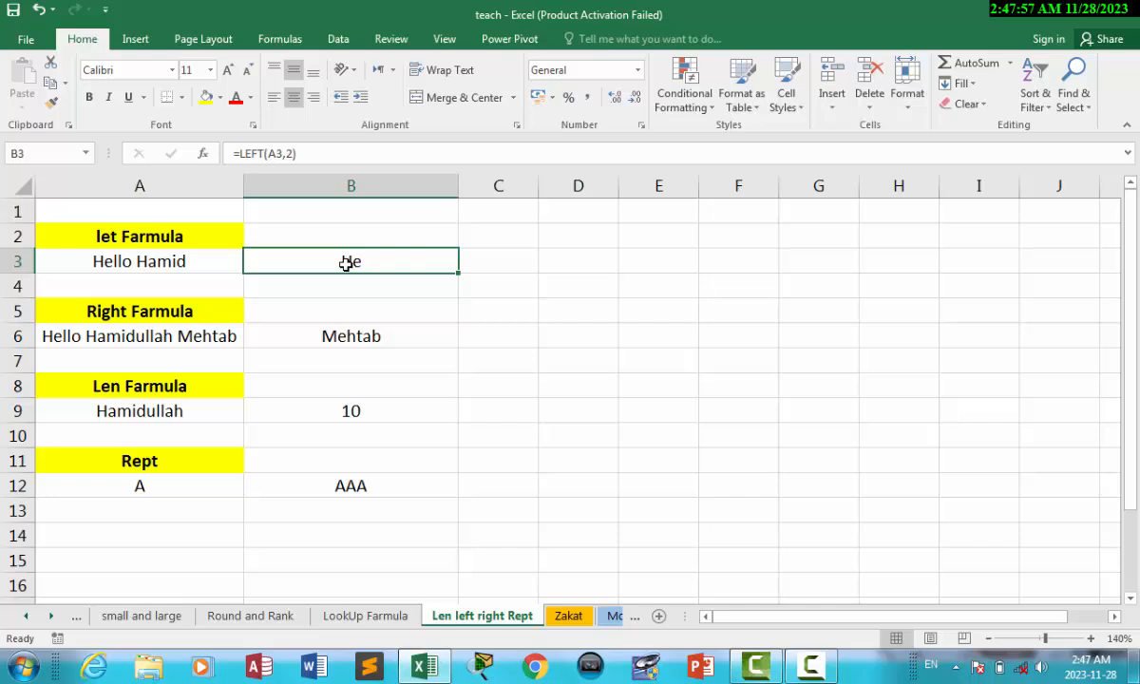
double_click(348, 263)
left_click(389, 263)
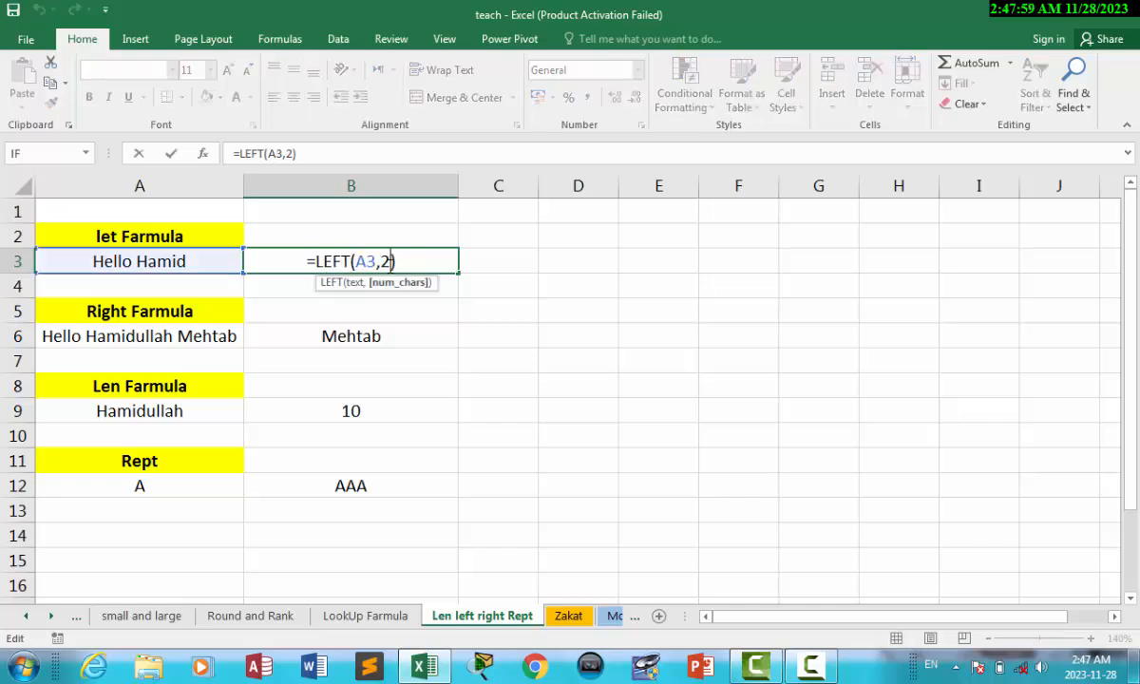
key("BackSpace")
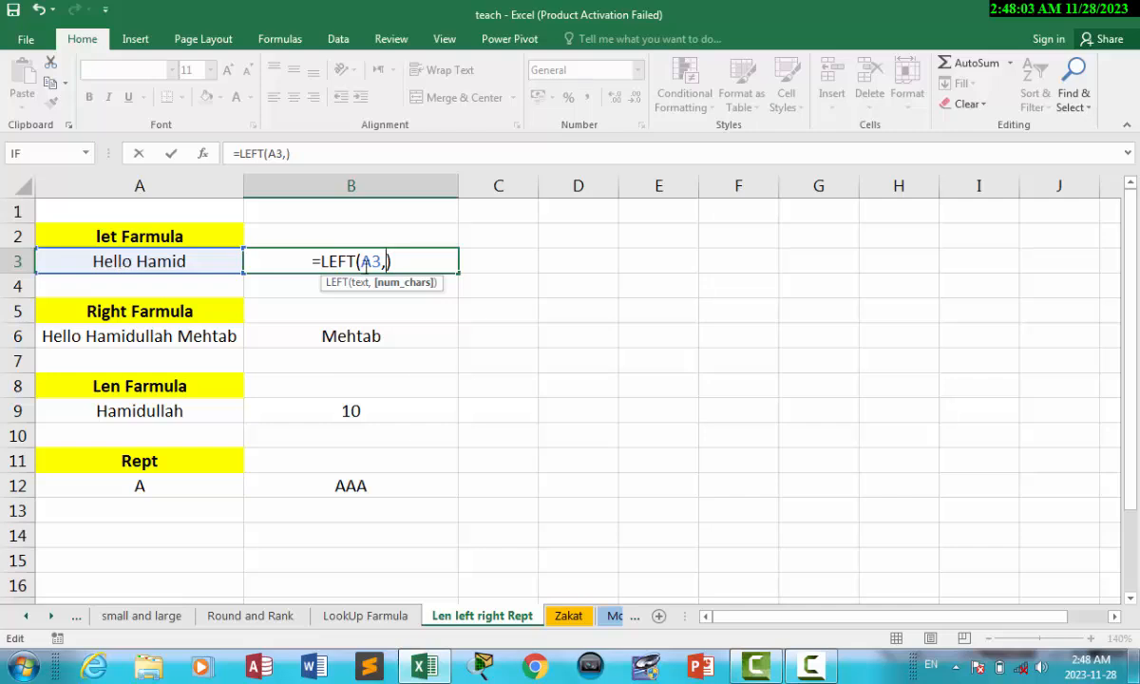
type("5")
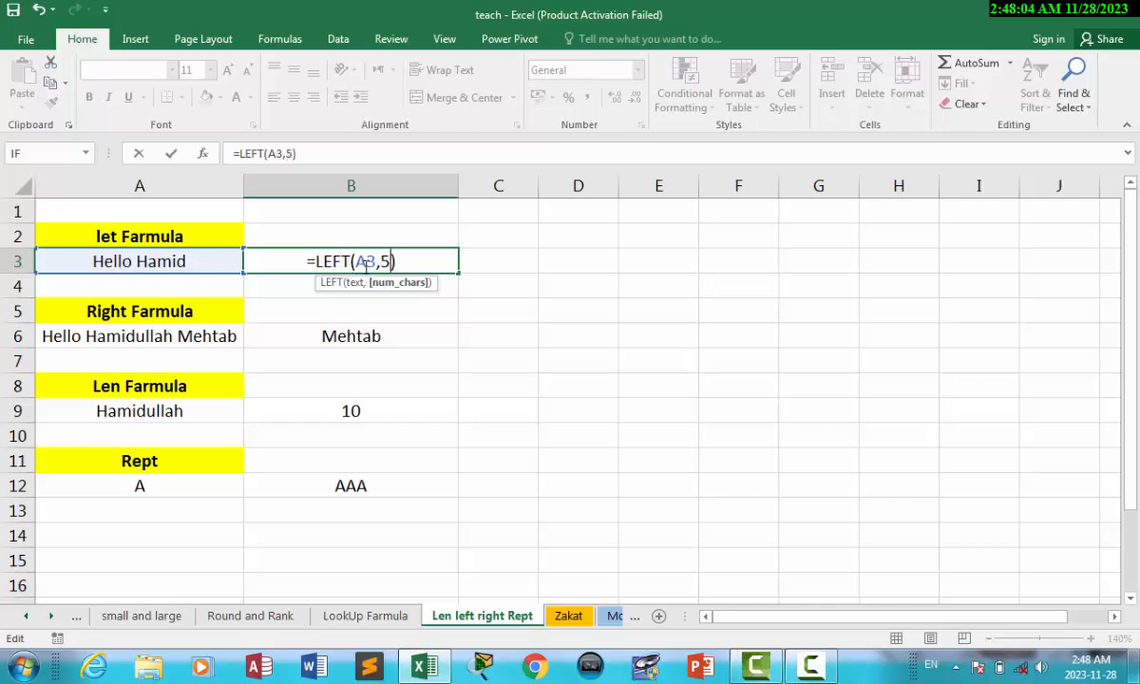
key("Return")
left_click(432, 262)
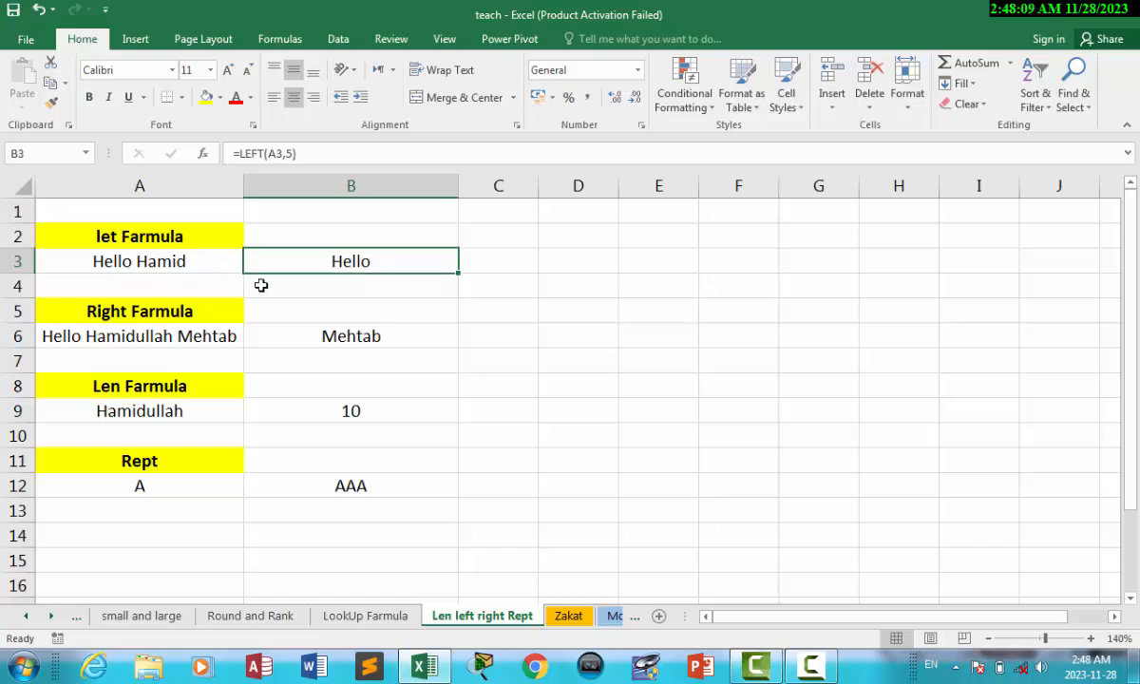
left_click(377, 333)
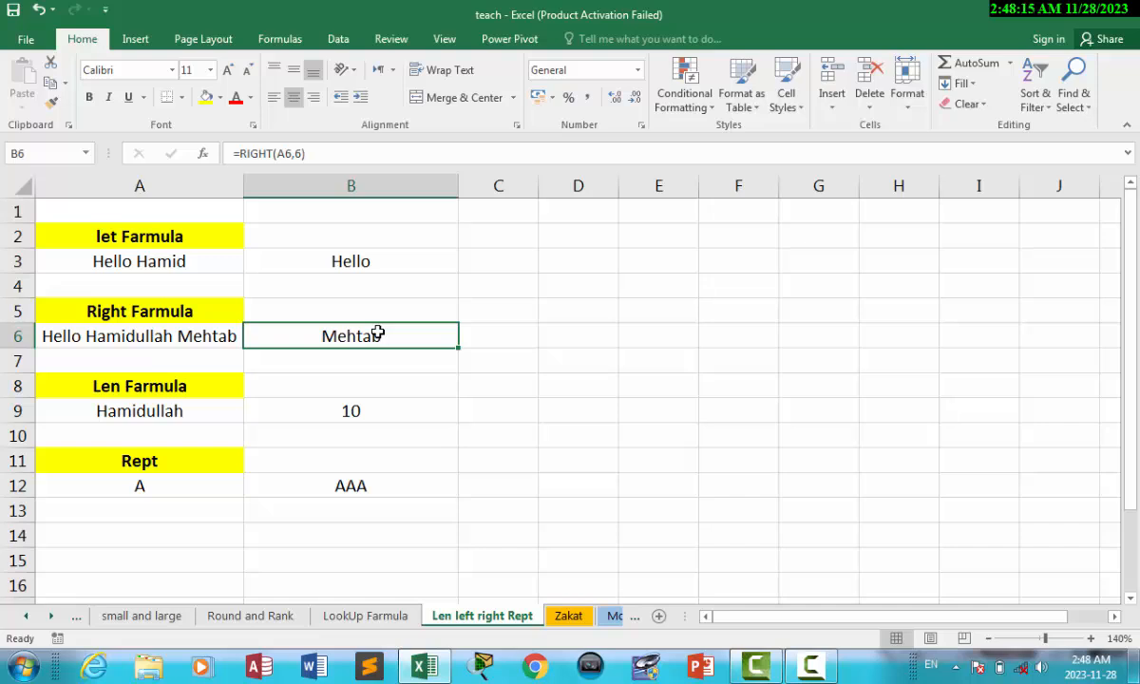
left_click(342, 267)
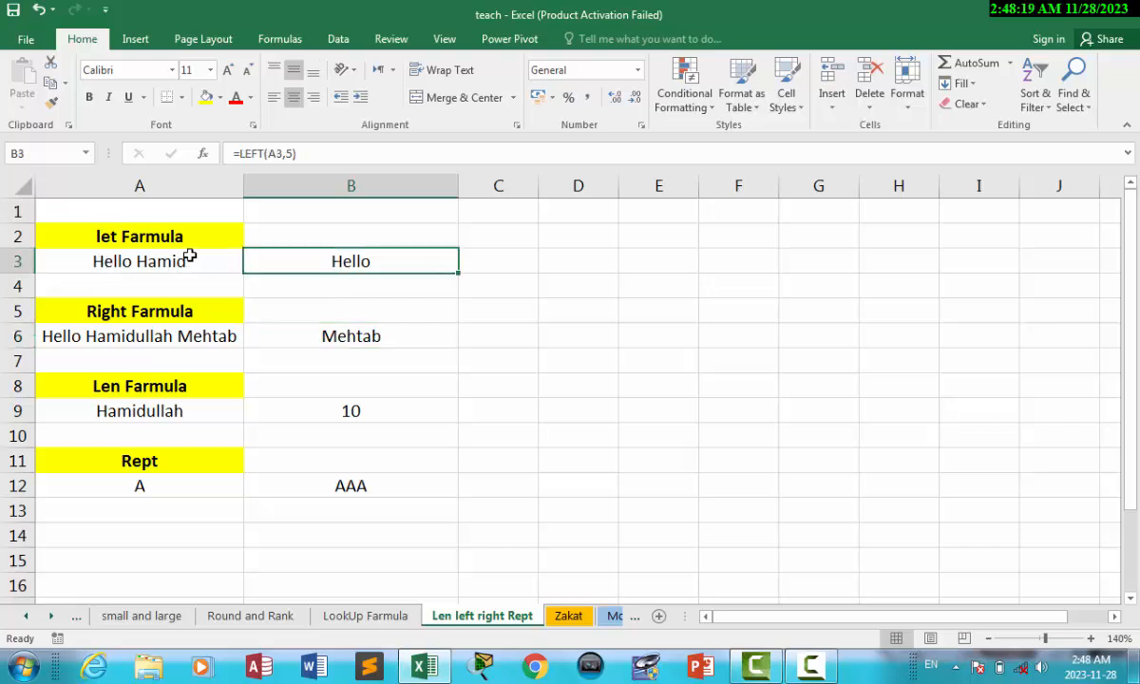
left_click(180, 264)
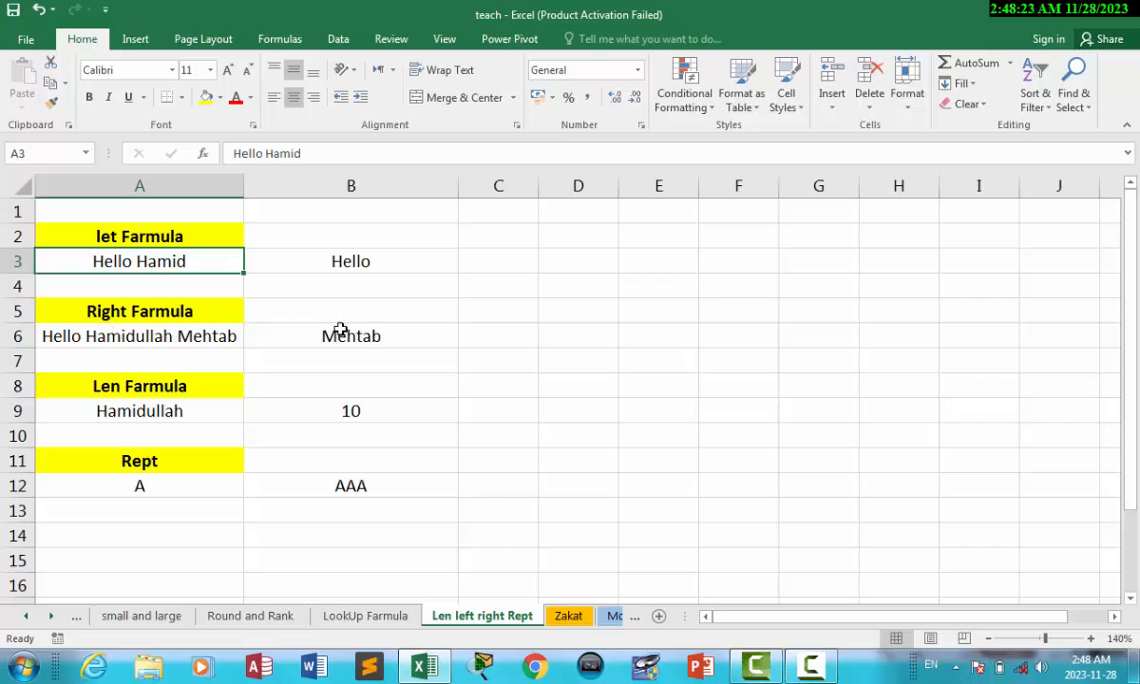
double_click(380, 338)
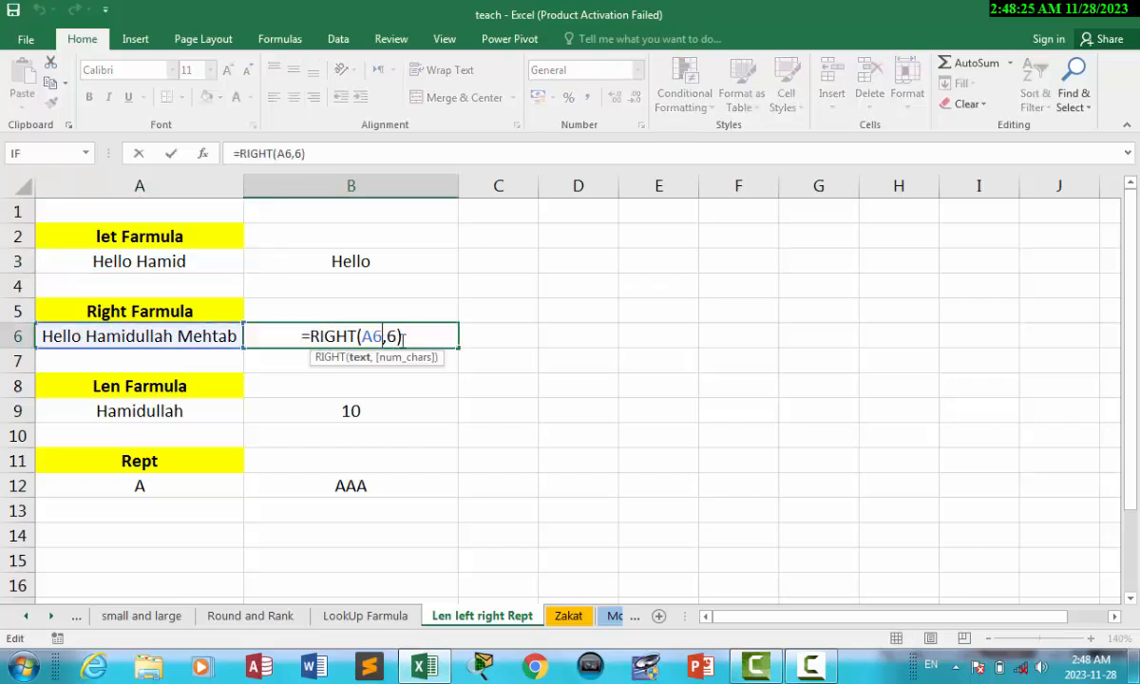
left_click_drag(406, 336, 270, 333)
key("BackSpace")
left_click(465, 360)
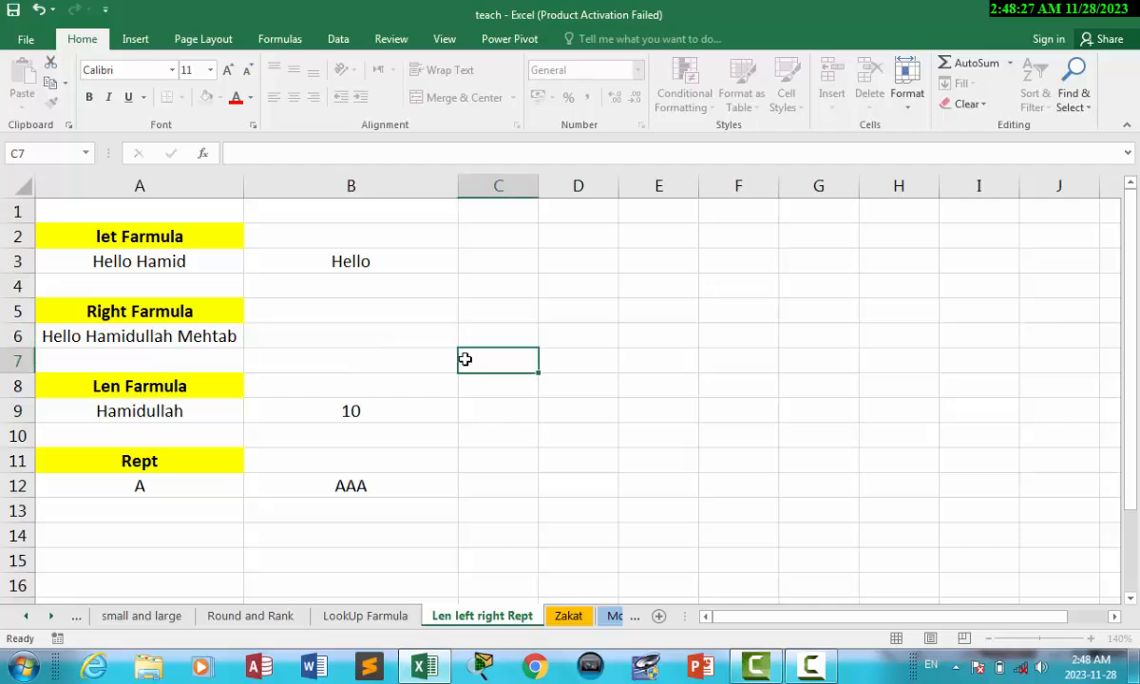
left_click(357, 338)
type("=")
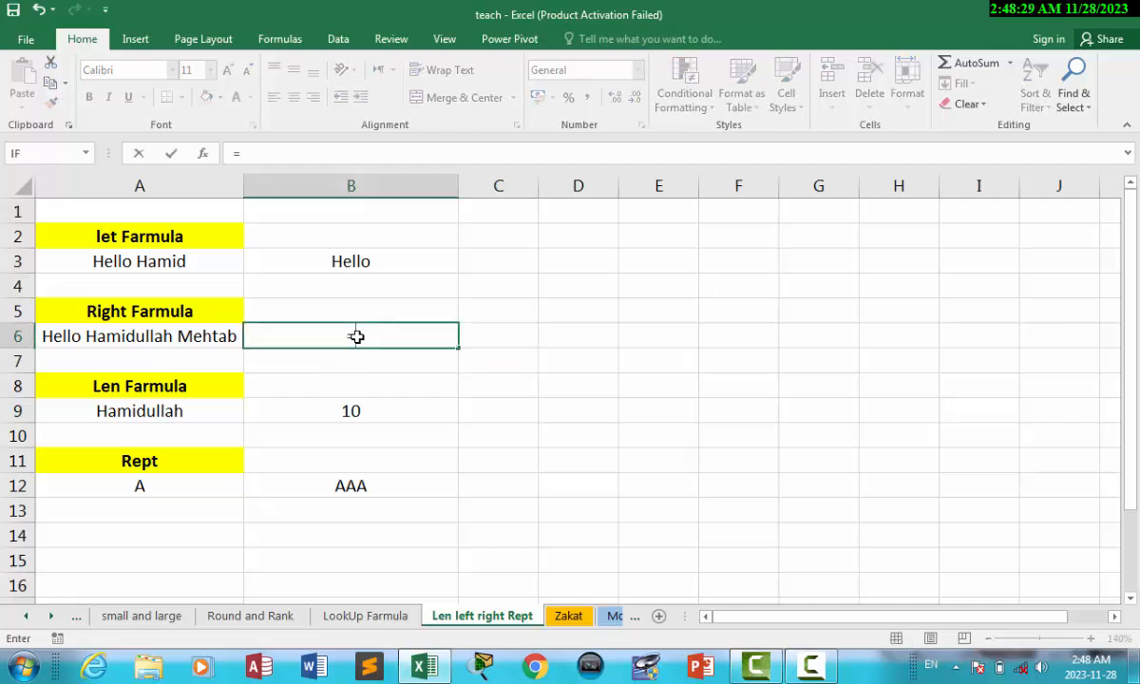
type("righ")
key("BackSpace")
key("BackSpace")
key("BackSpace")
key("BackSpace")
key("Escape")
type("=righ")
key("Tab")
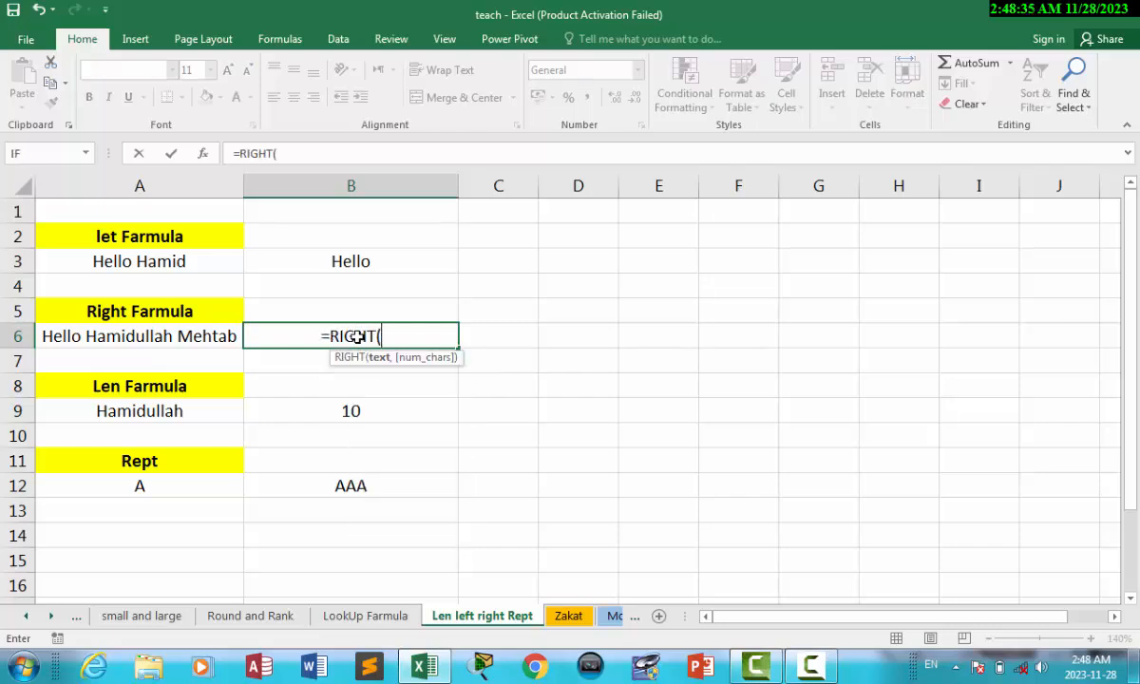
left_click(189, 336)
type(",")
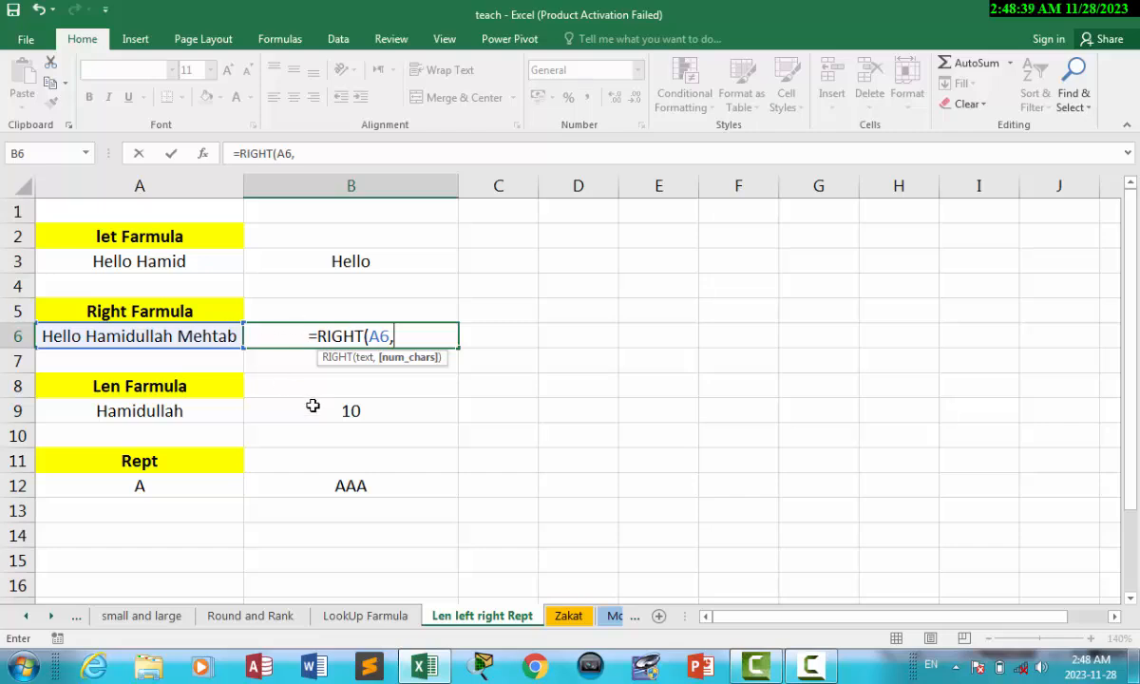
type("1")
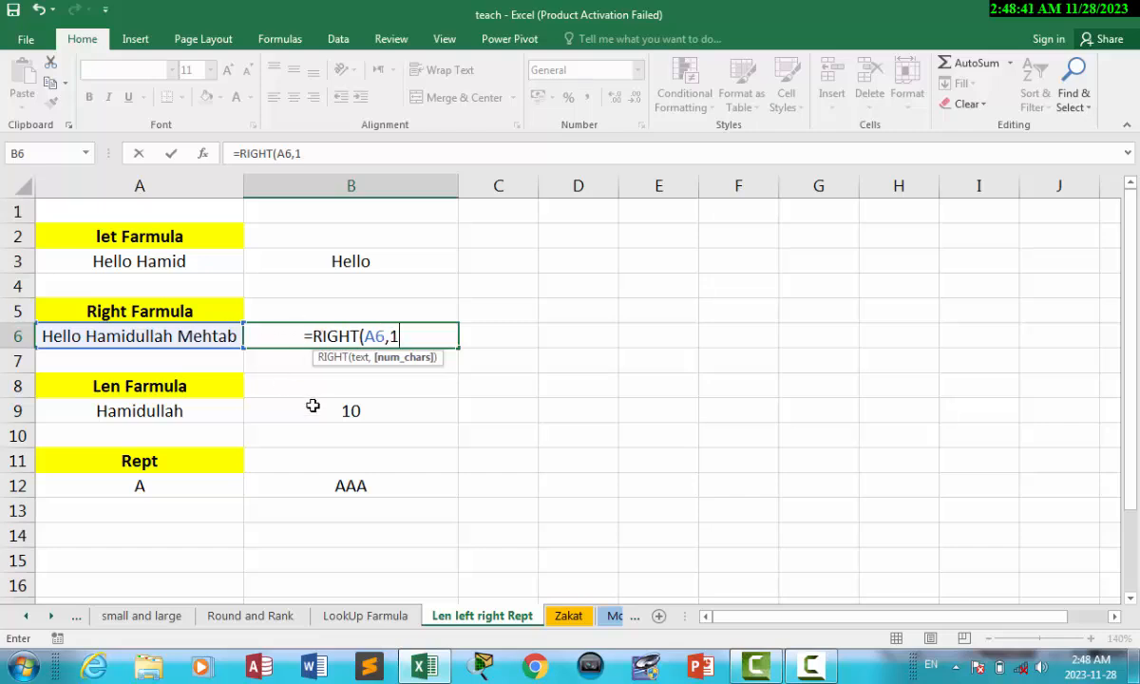
type(")")
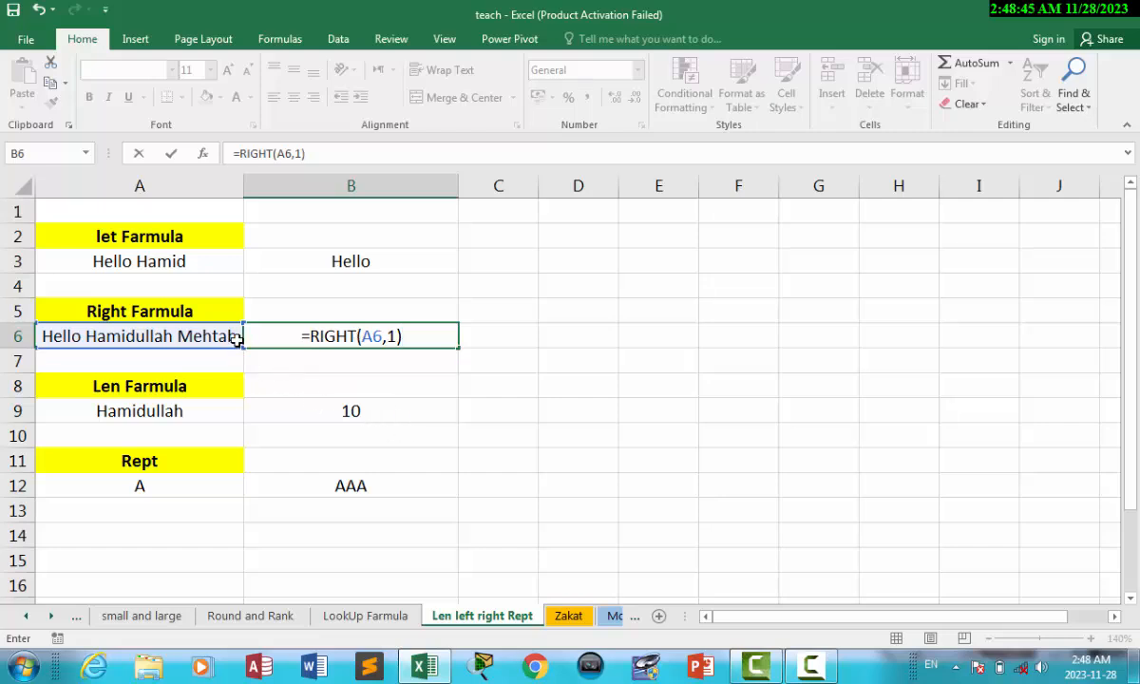
key("Return")
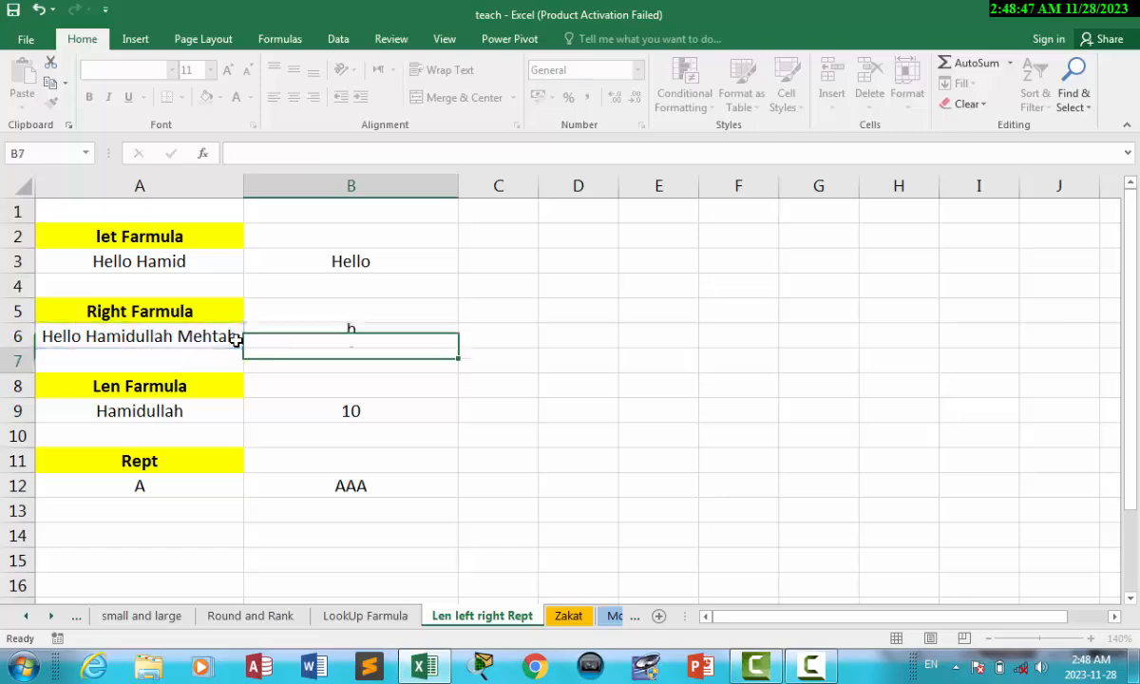
double_click(380, 337)
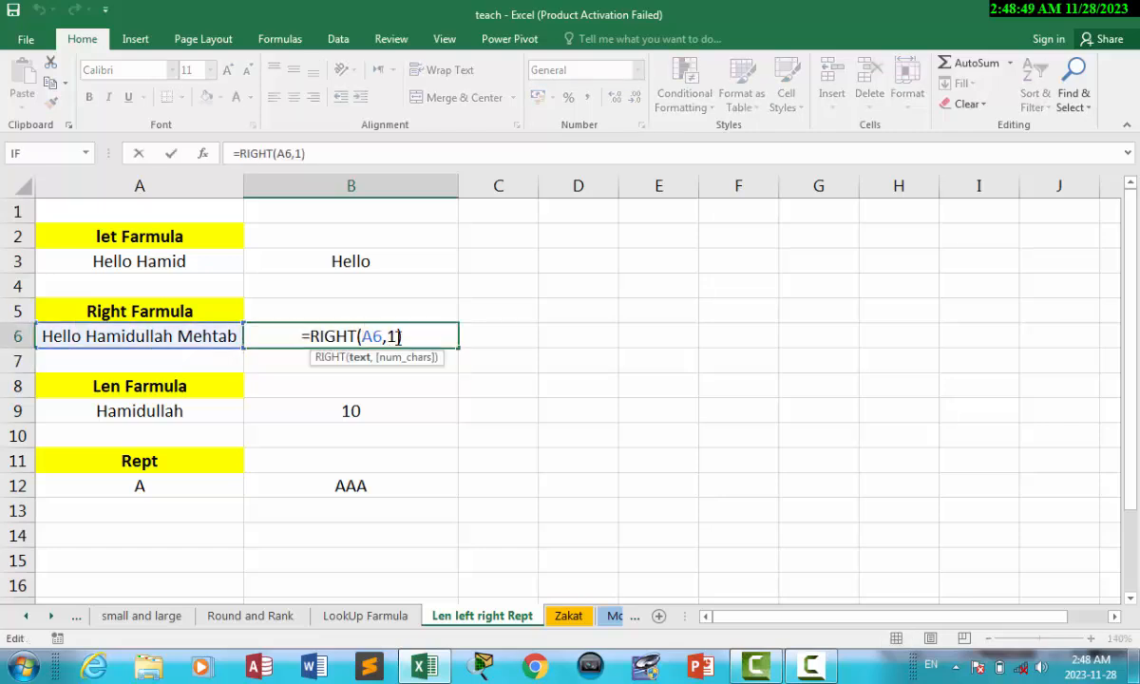
left_click(398, 336)
key("BackSpace")
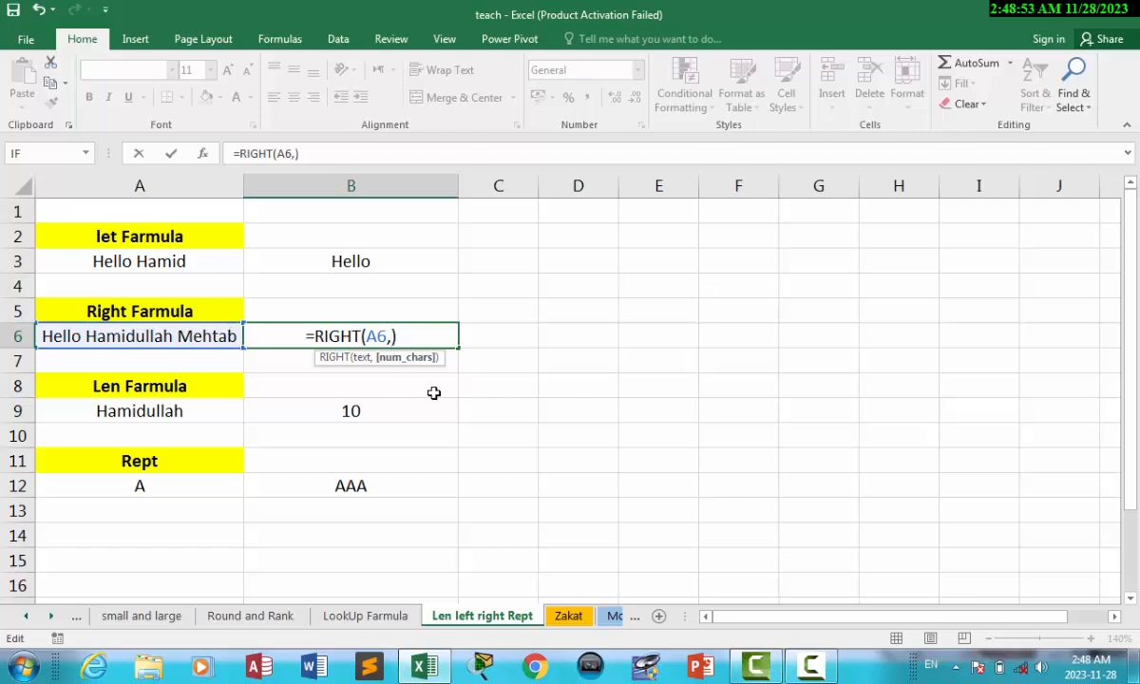
type("5")
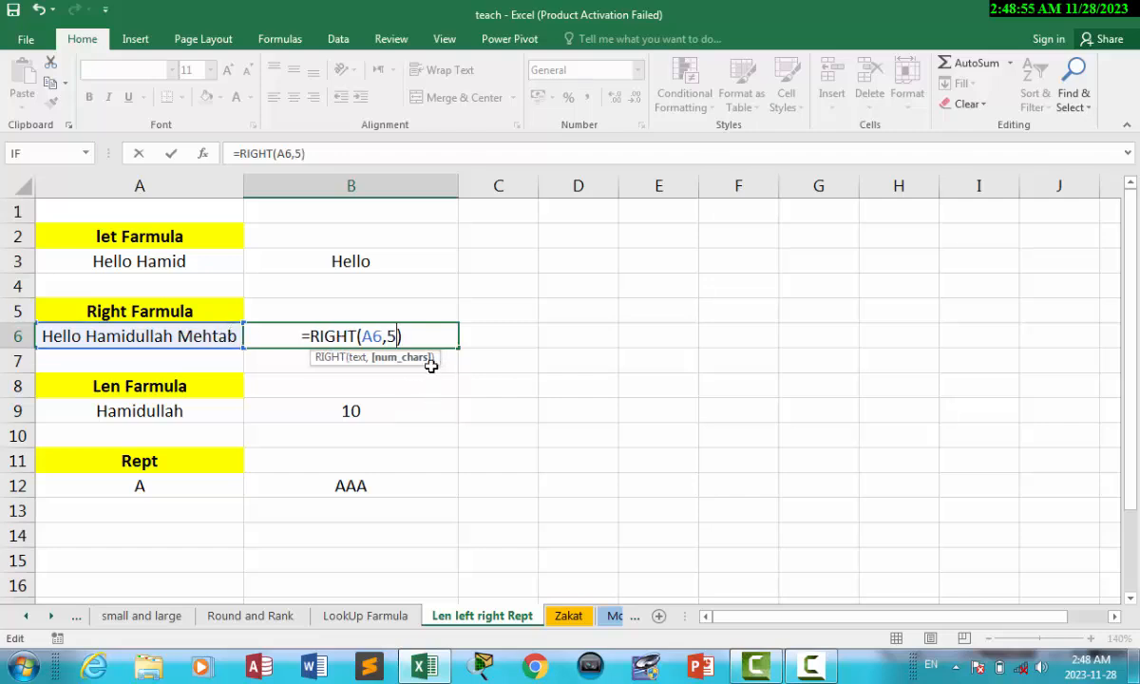
left_click(414, 339)
key("Return")
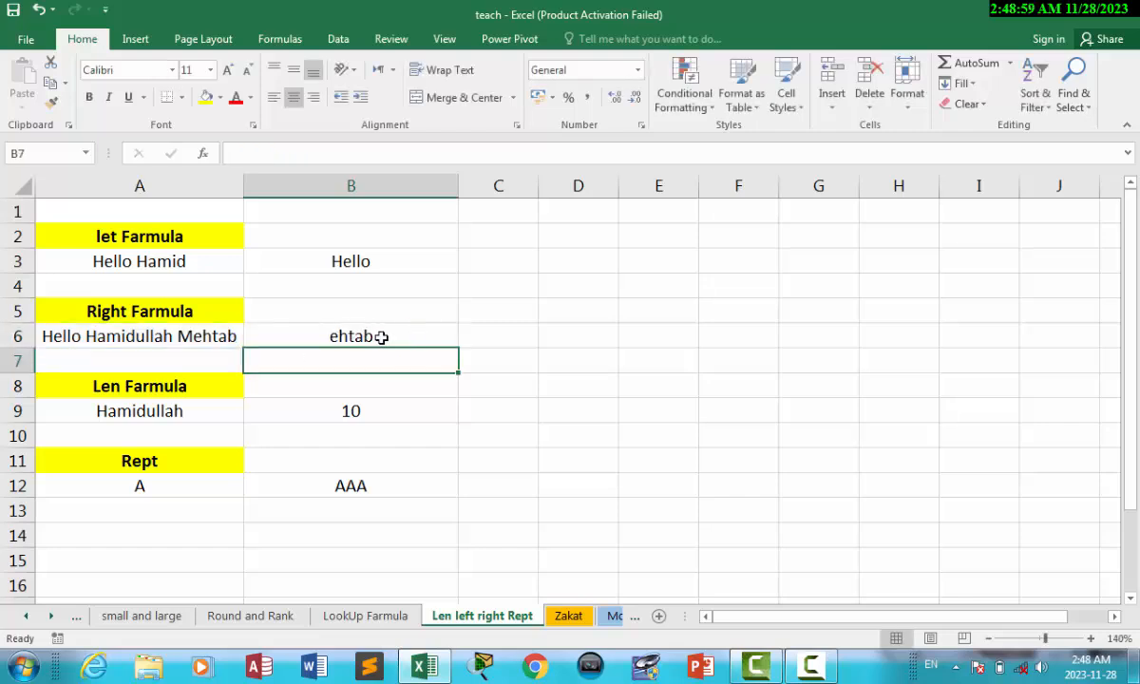
double_click(385, 336)
left_click(396, 336)
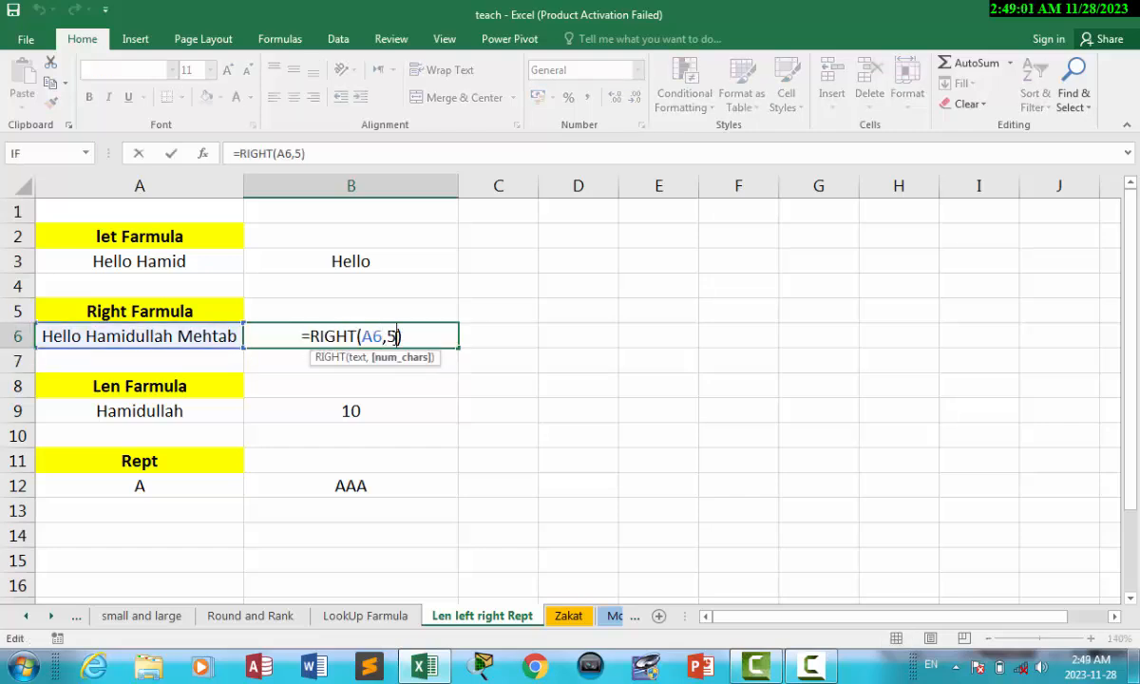
key("BackSpace")
type("6")
left_click(413, 337)
key("Return")
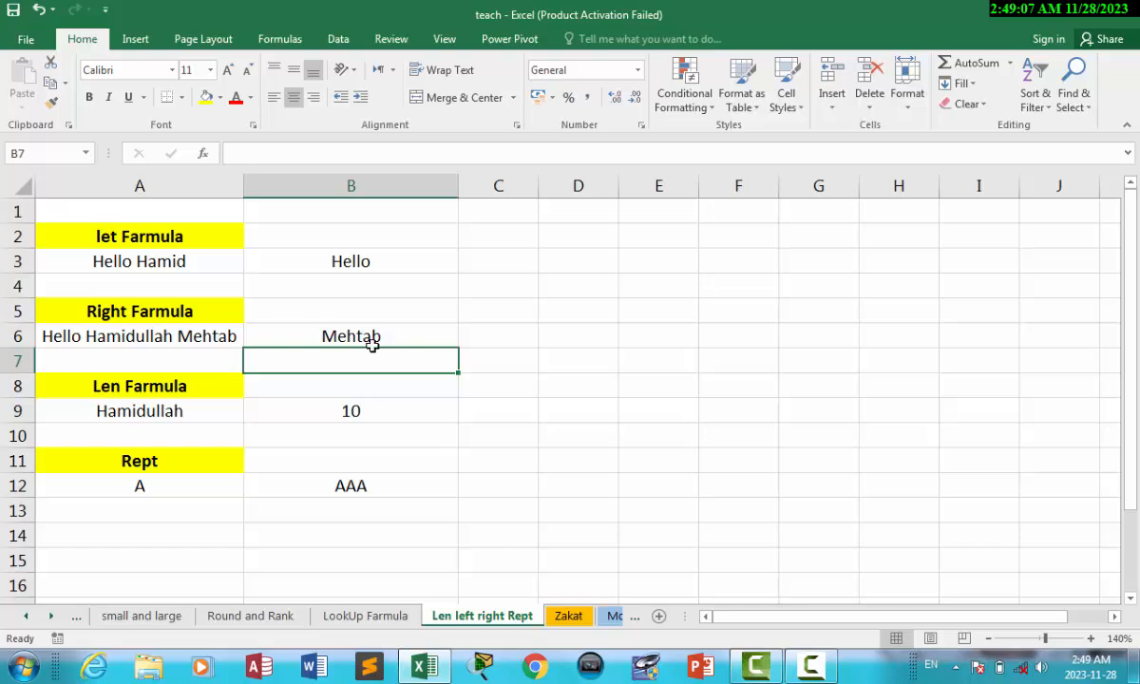
left_click(337, 414)
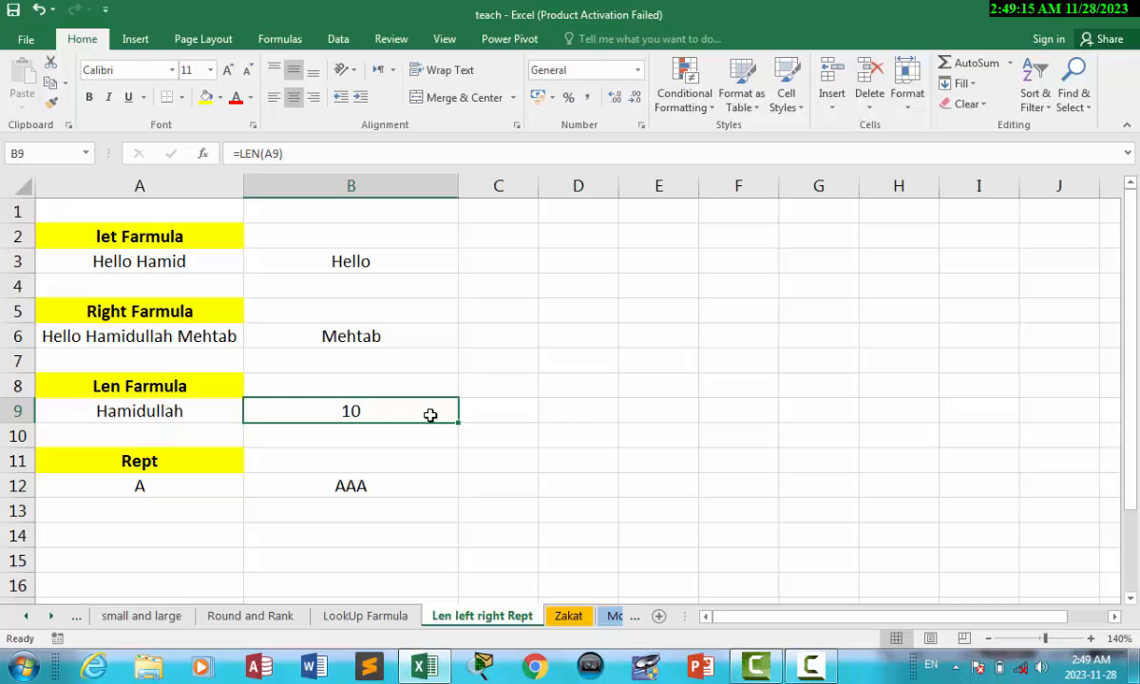
Re-enter the length formula in B9 as =LEN(A9).
key("BackSpace")
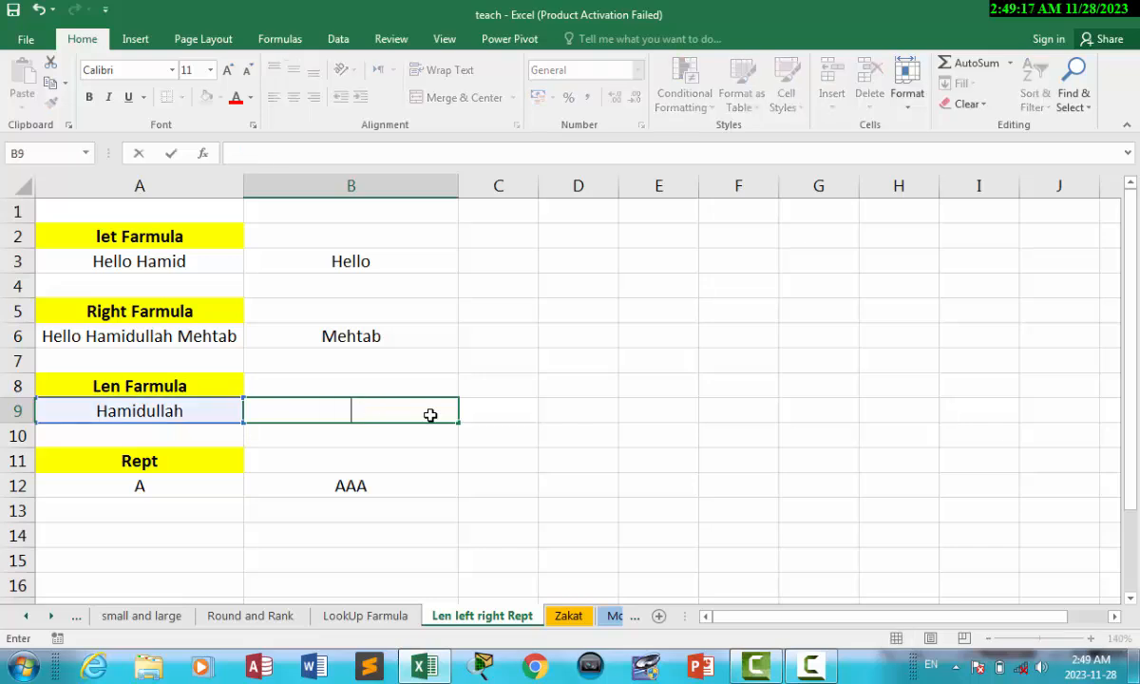
left_click(516, 415)
left_click(370, 419)
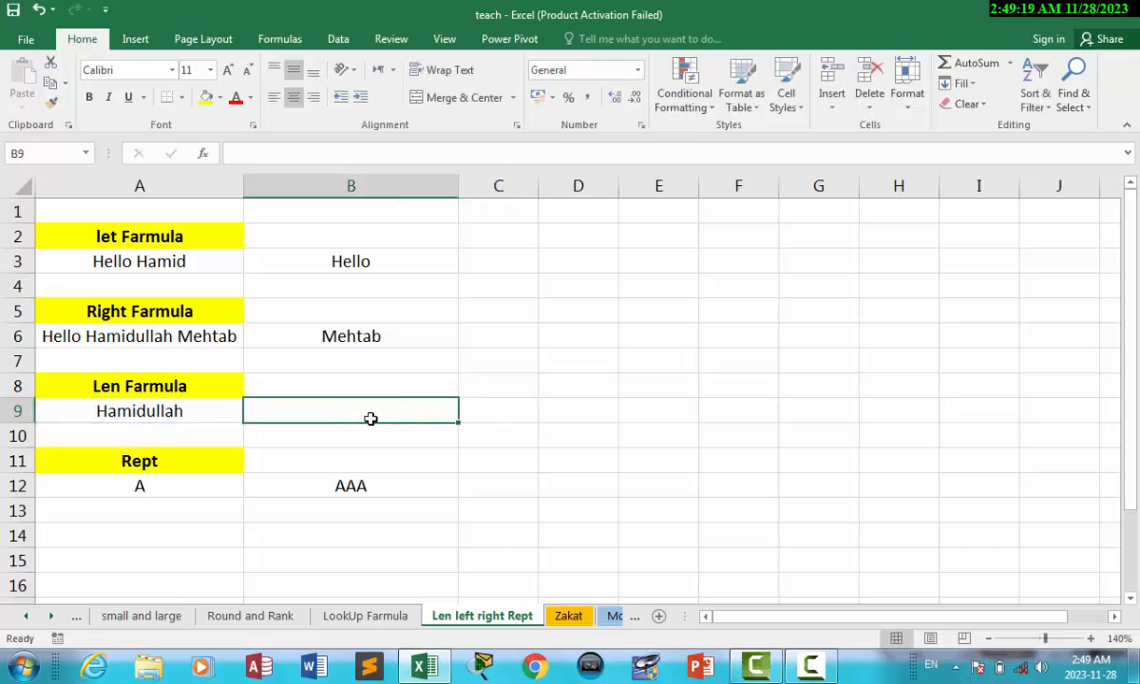
type("=l")
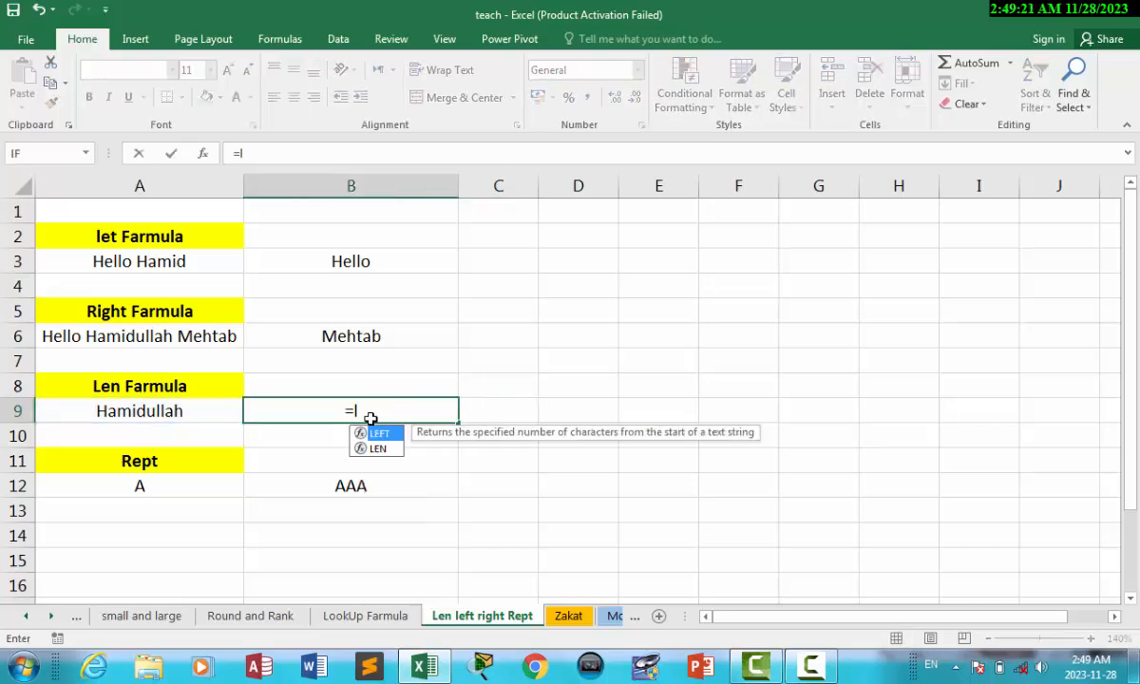
type("en")
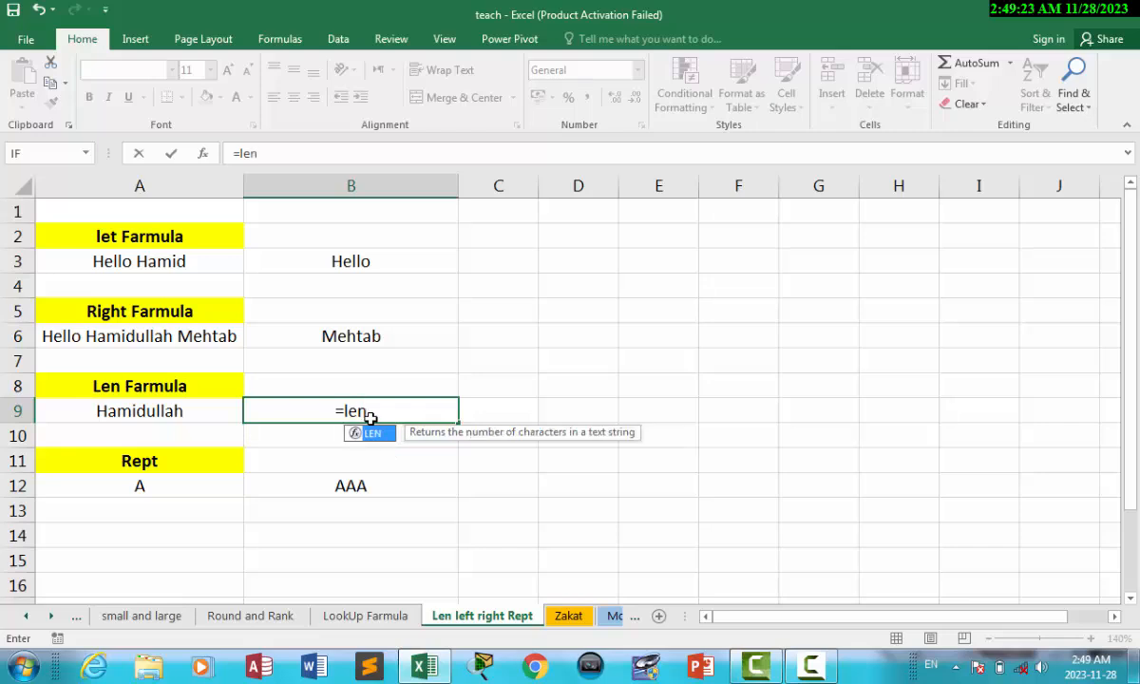
key("Tab")
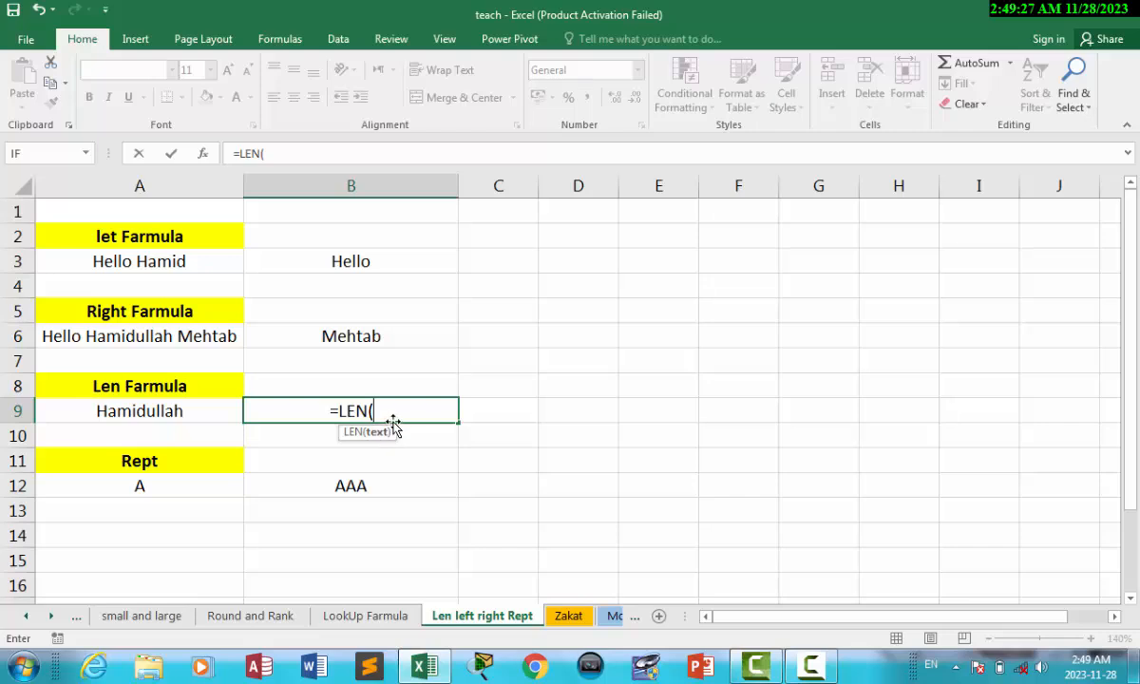
left_click(145, 411)
type(")")
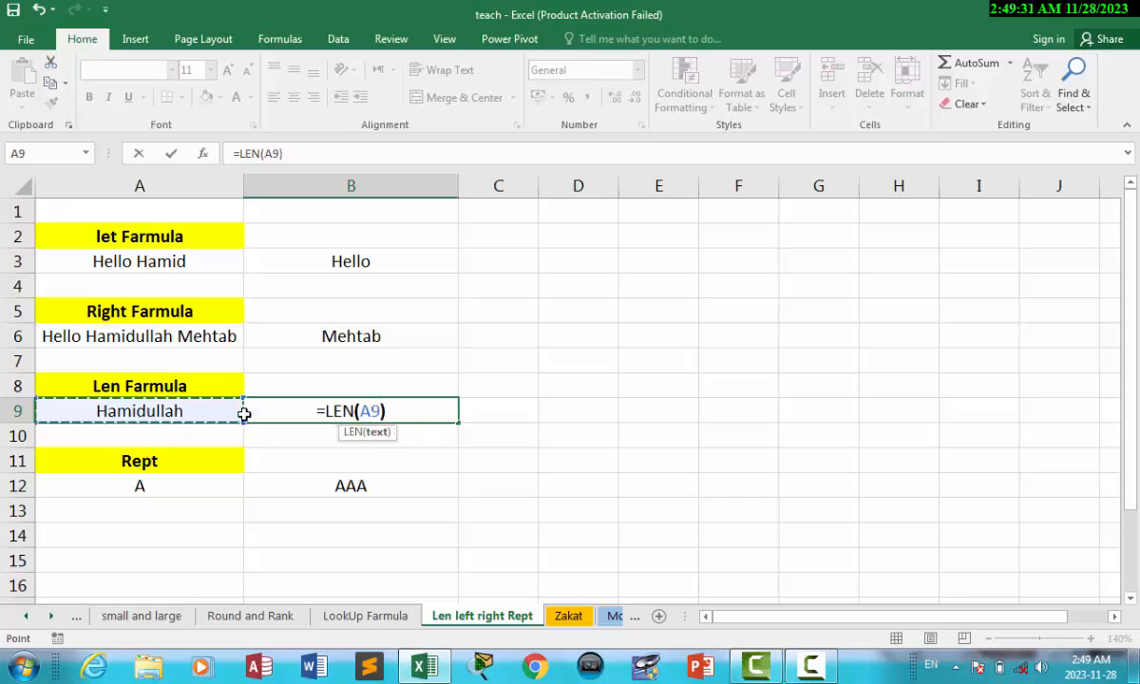
key("Return")
left_click(378, 412)
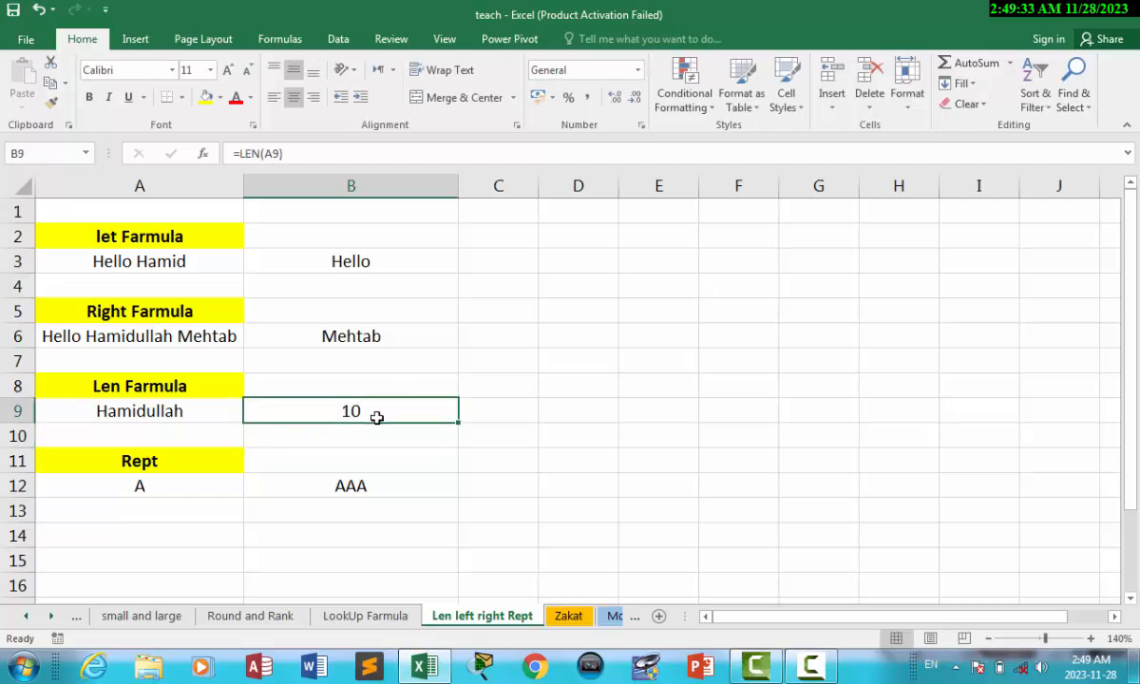
double_click(199, 403)
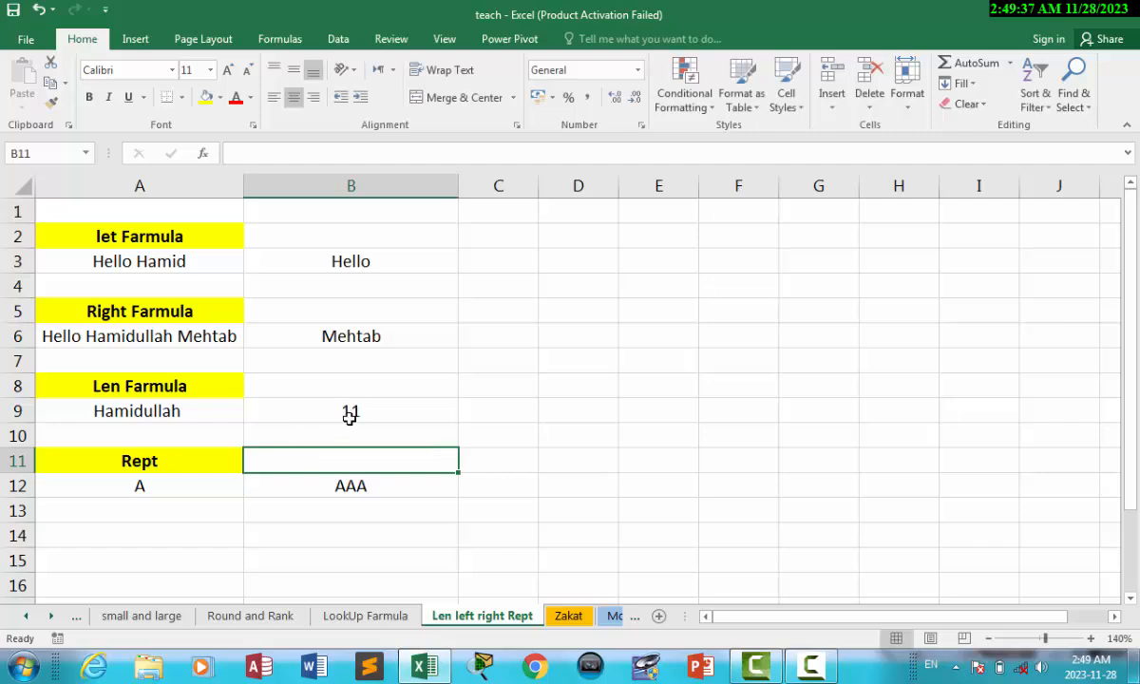
double_click(200, 414)
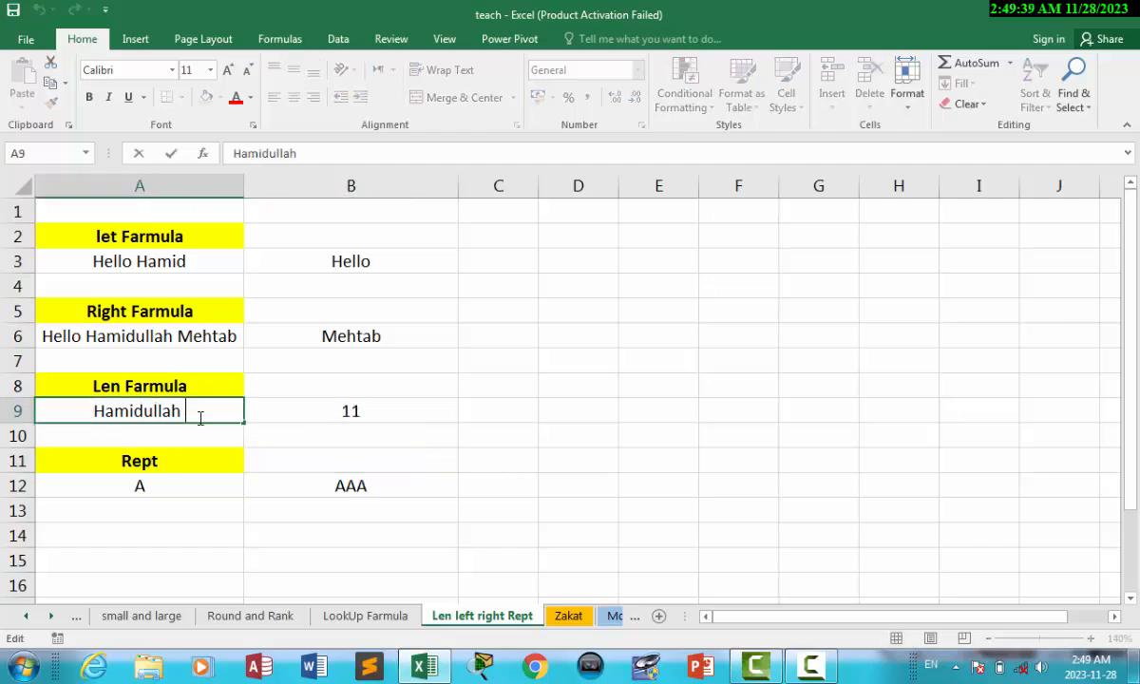
type("Mehtab")
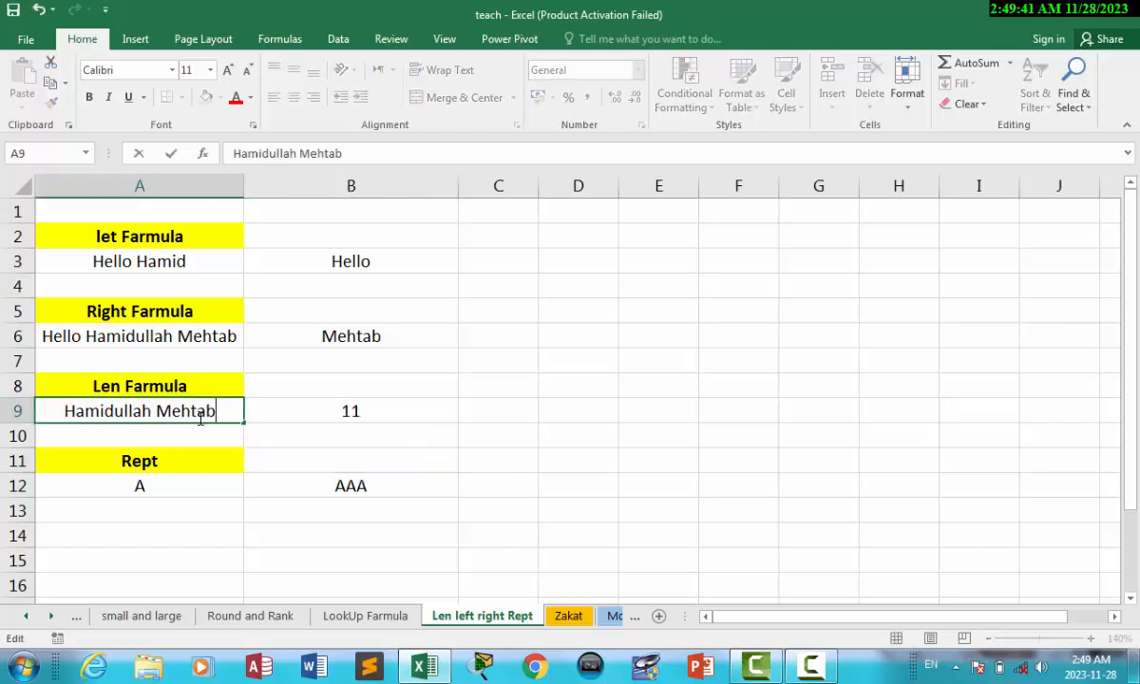
left_click(267, 453)
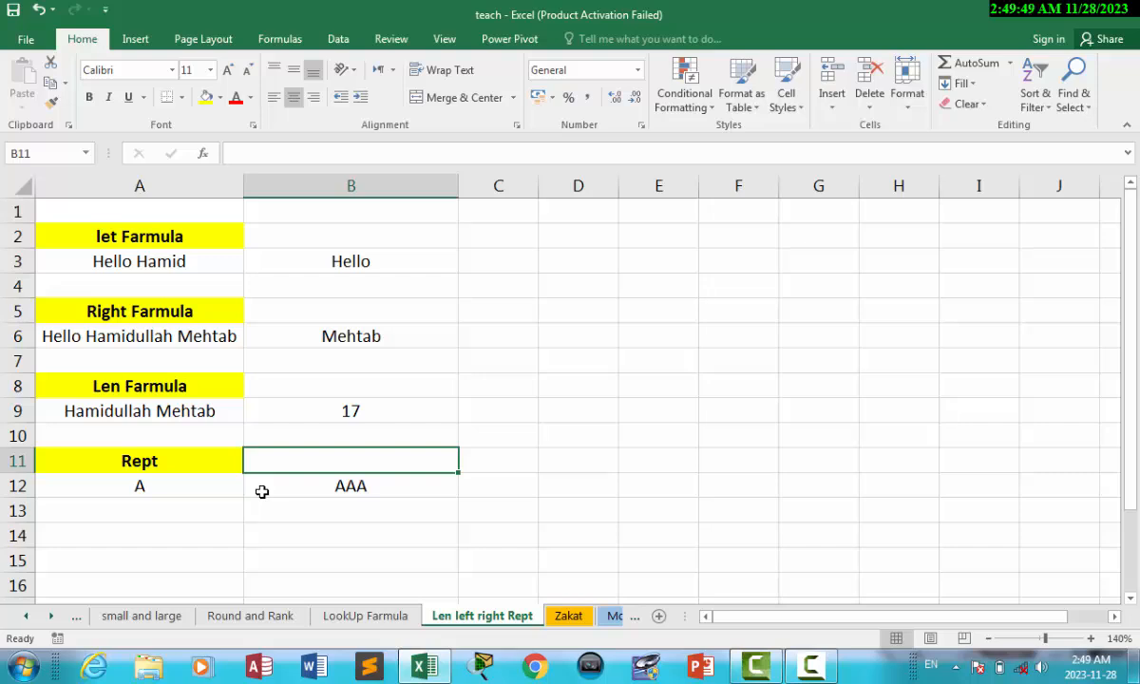
Delete the existing REPT formula from B12.
left_click(326, 490)
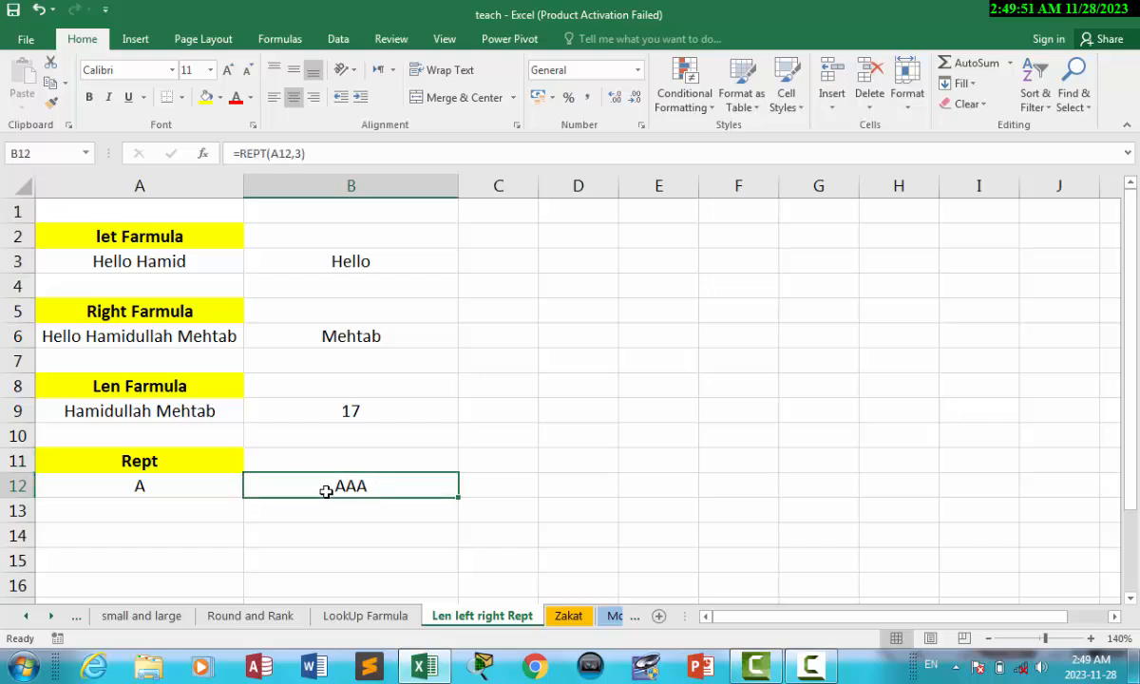
key("Delete")
left_click(577, 465)
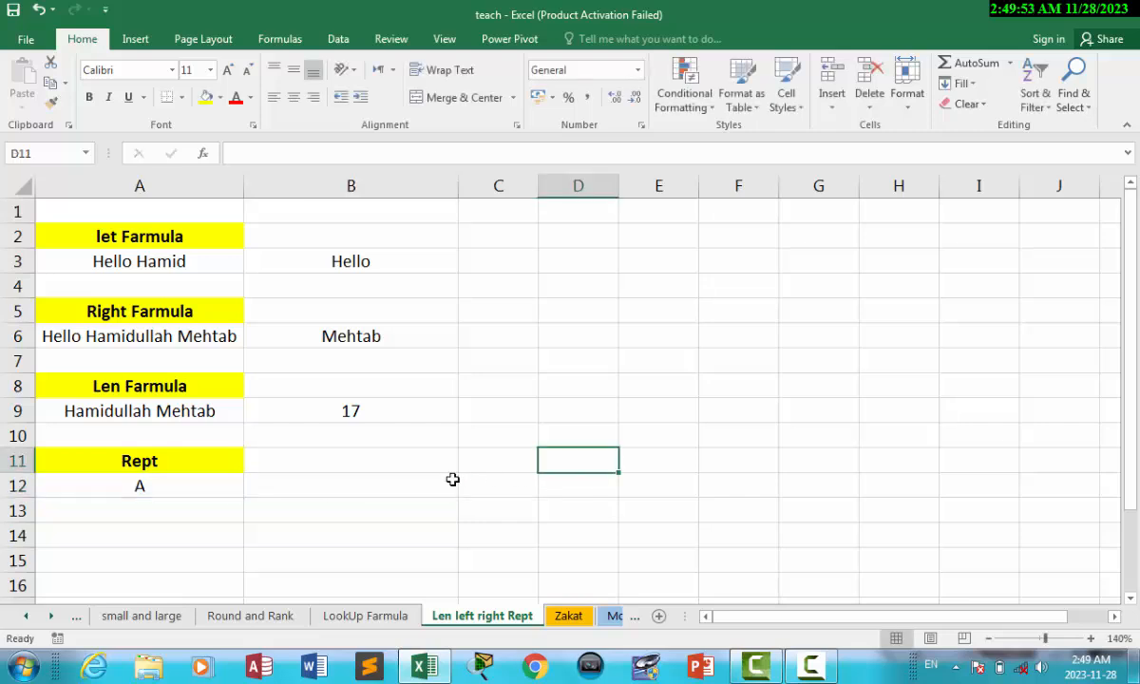
left_click(352, 461)
left_click(344, 488)
Enter =REPT(A12,8) in B12 so it displays AAAAAAAA.
type("=")
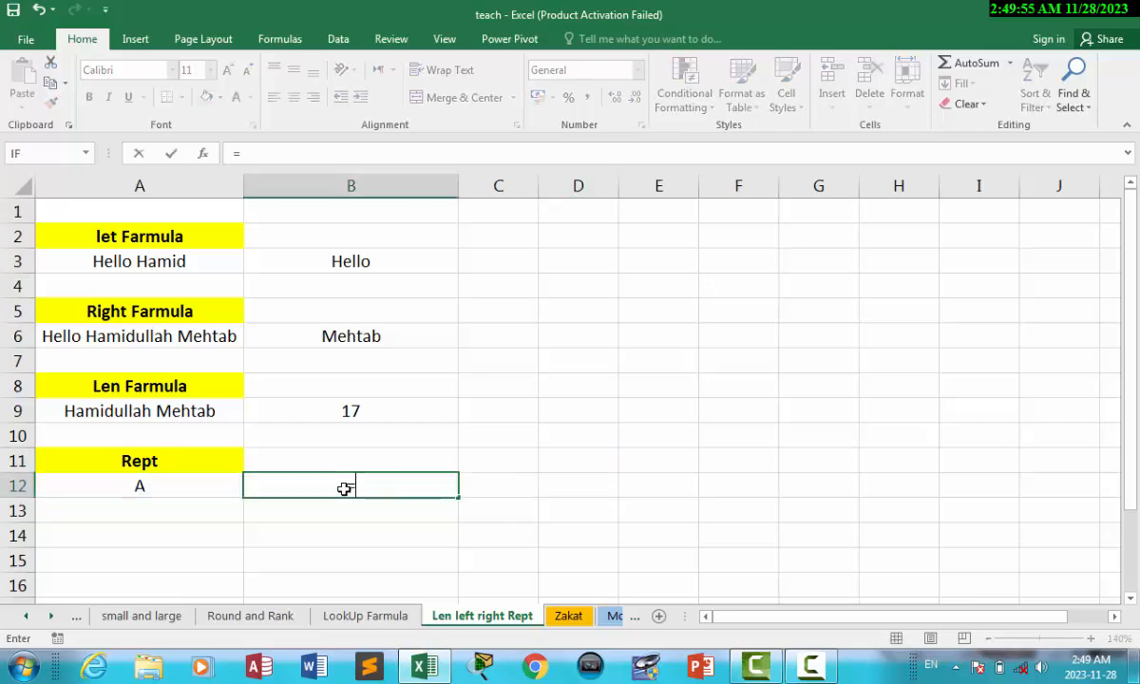
type("rew")
key("BackSpace")
key("BackSpace")
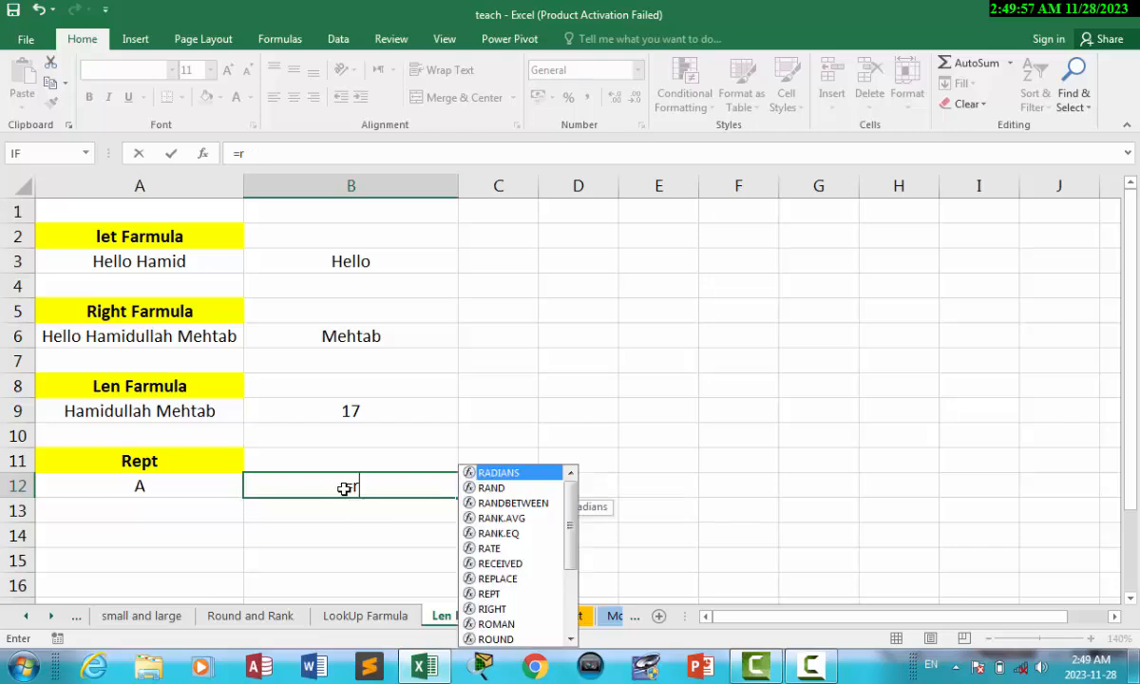
type("ep")
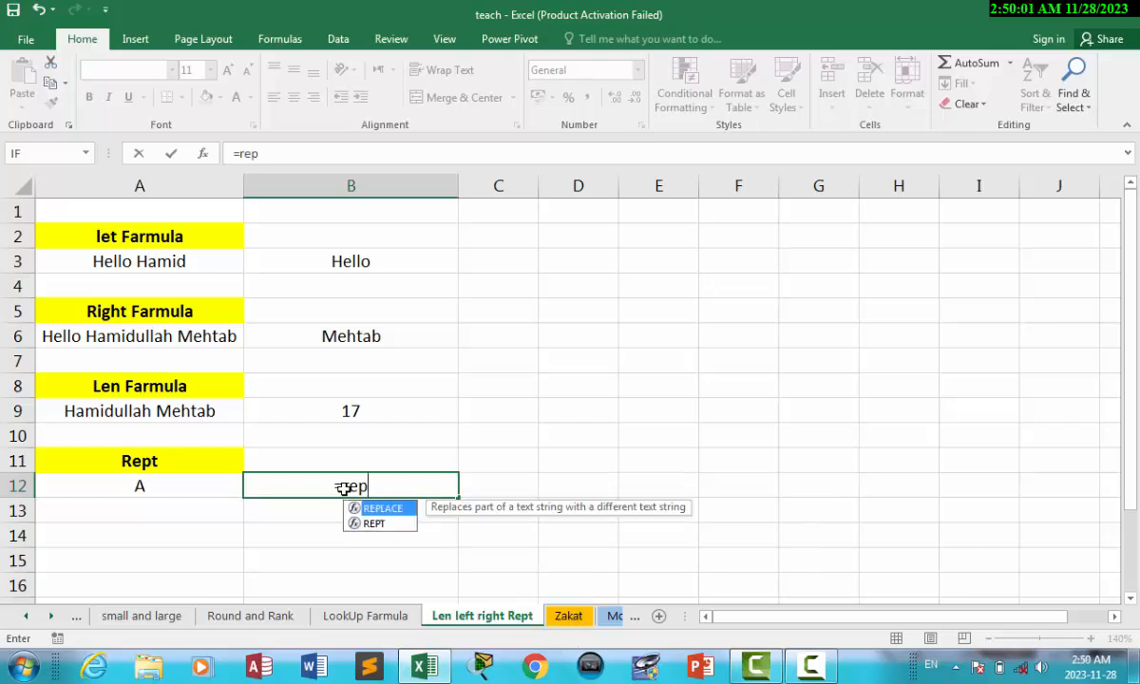
type("t")
key("Tab")
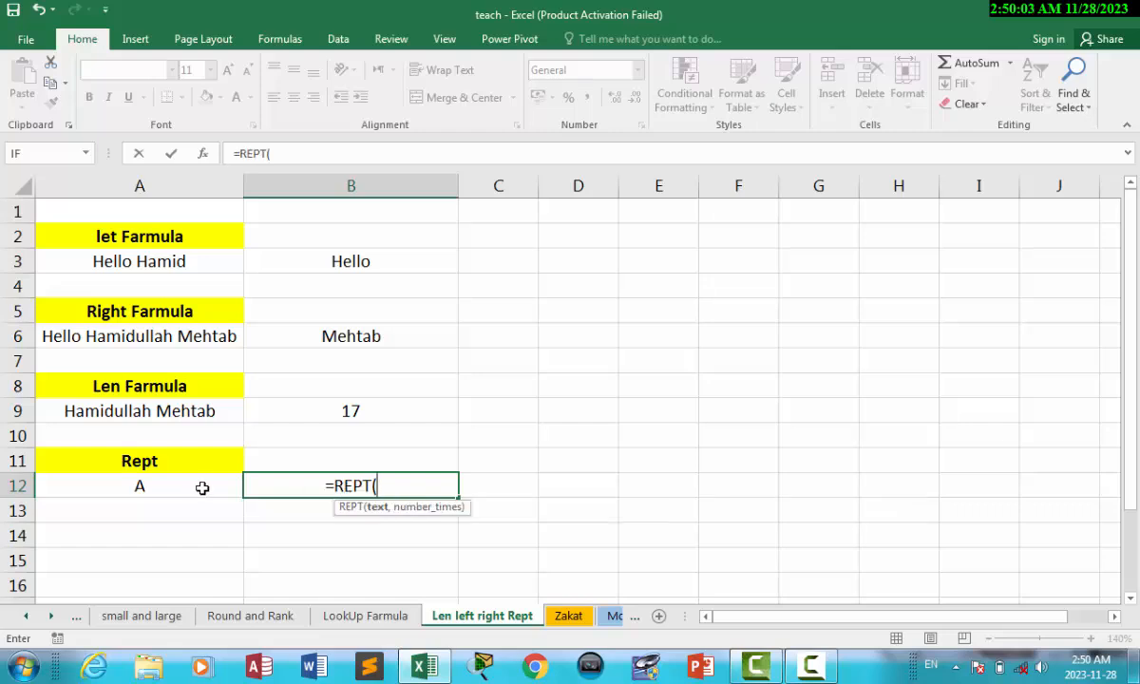
left_click(158, 485)
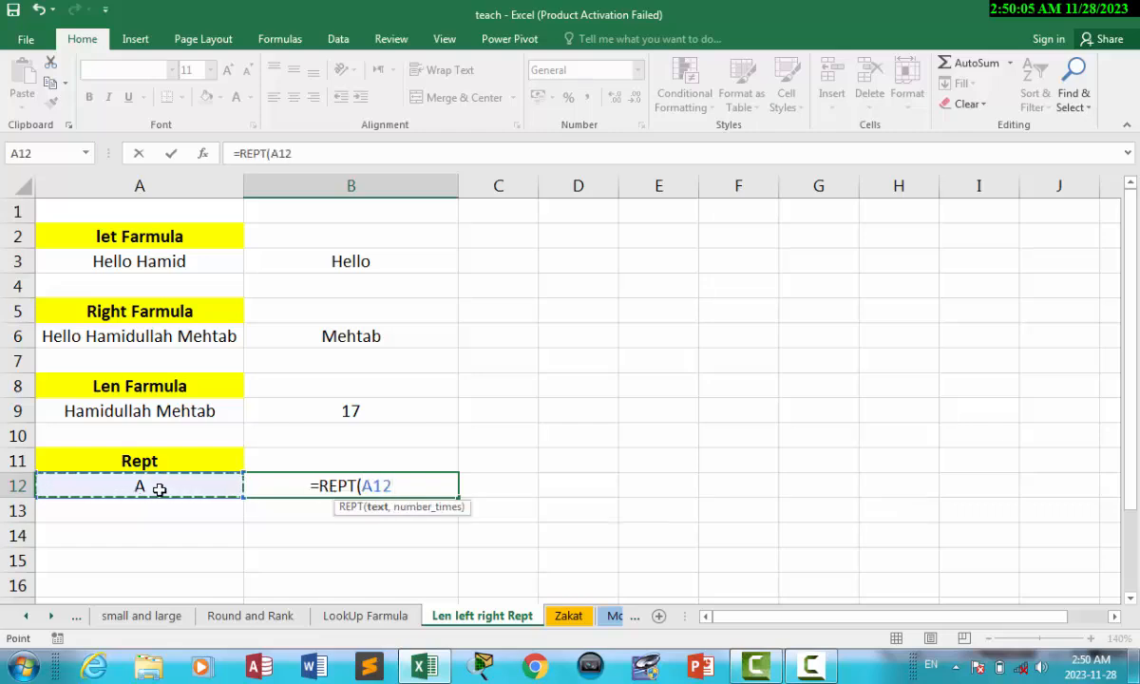
type(",")
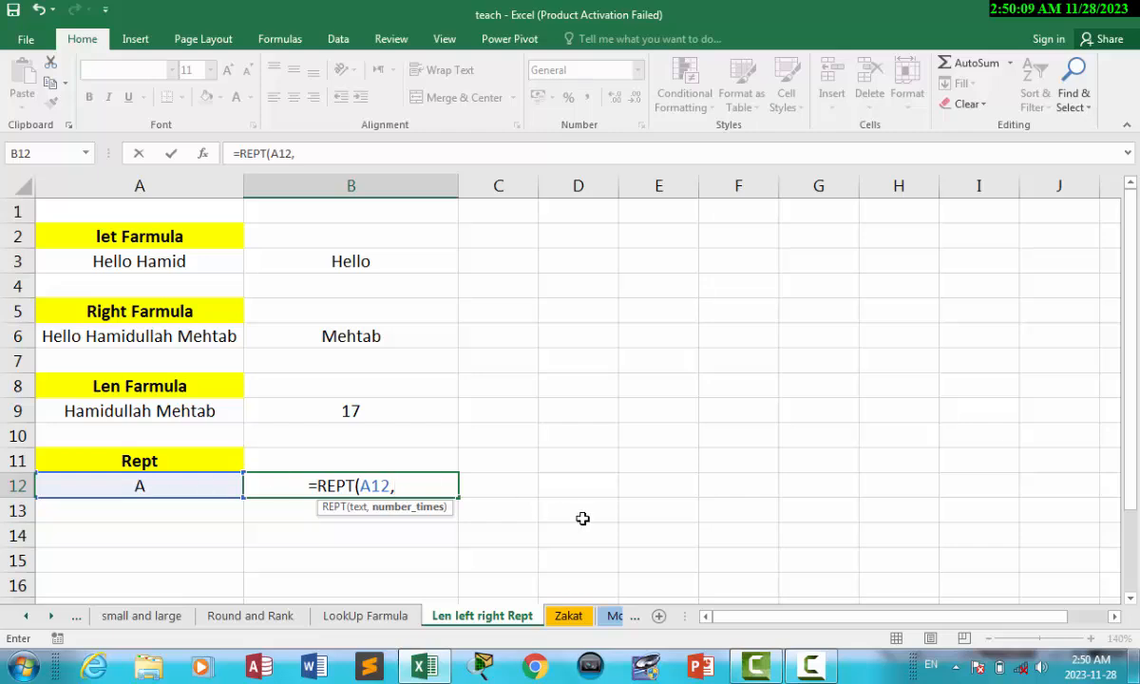
type("8)")
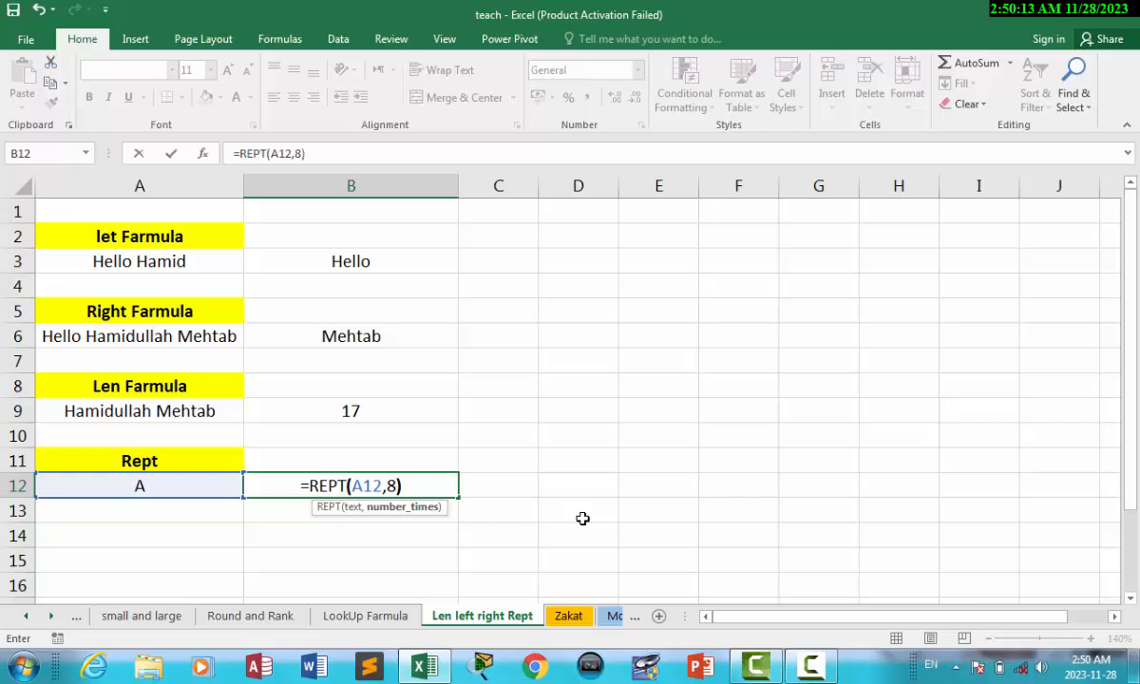
key("Return")
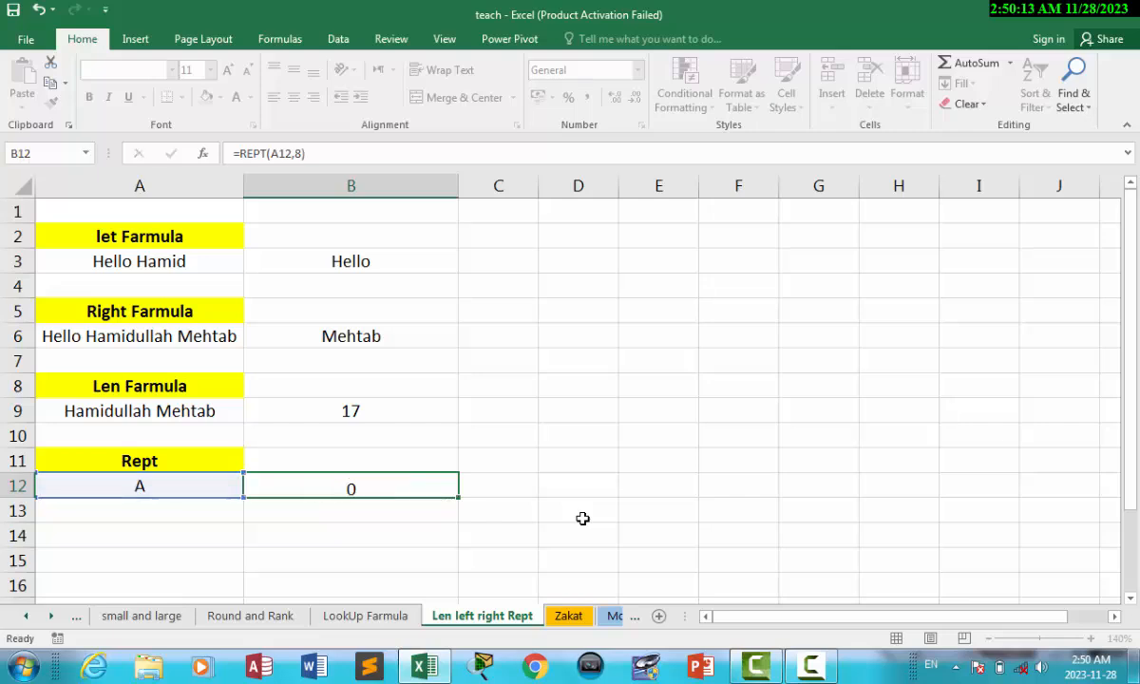
left_click(417, 488)
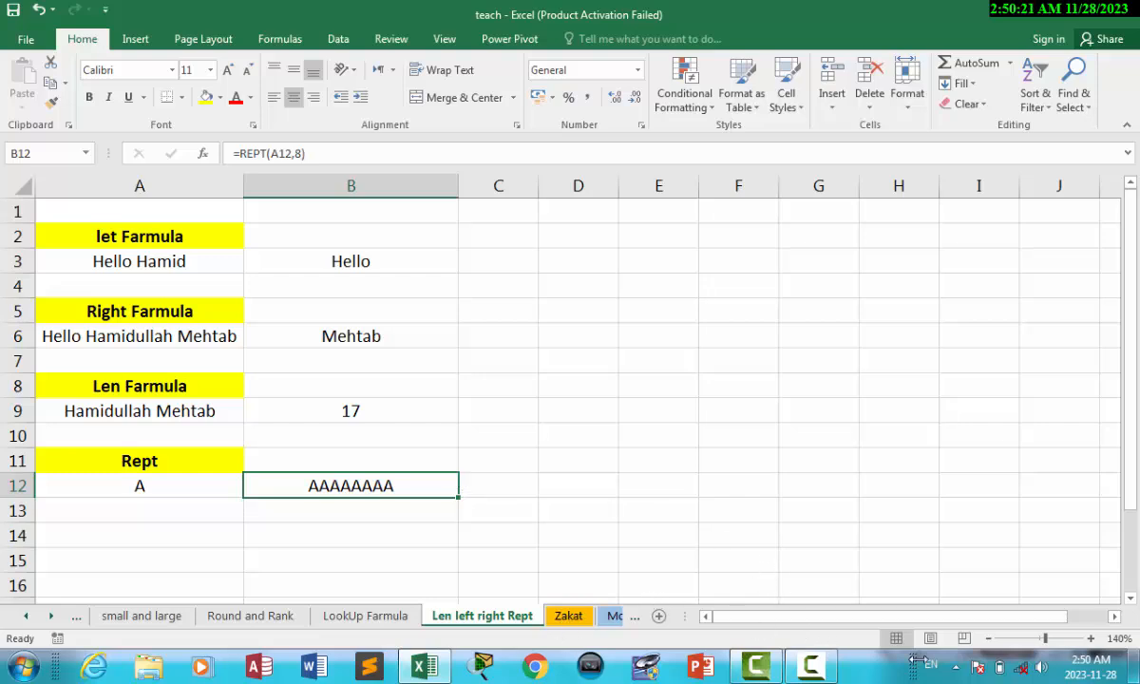
left_click(812, 671)
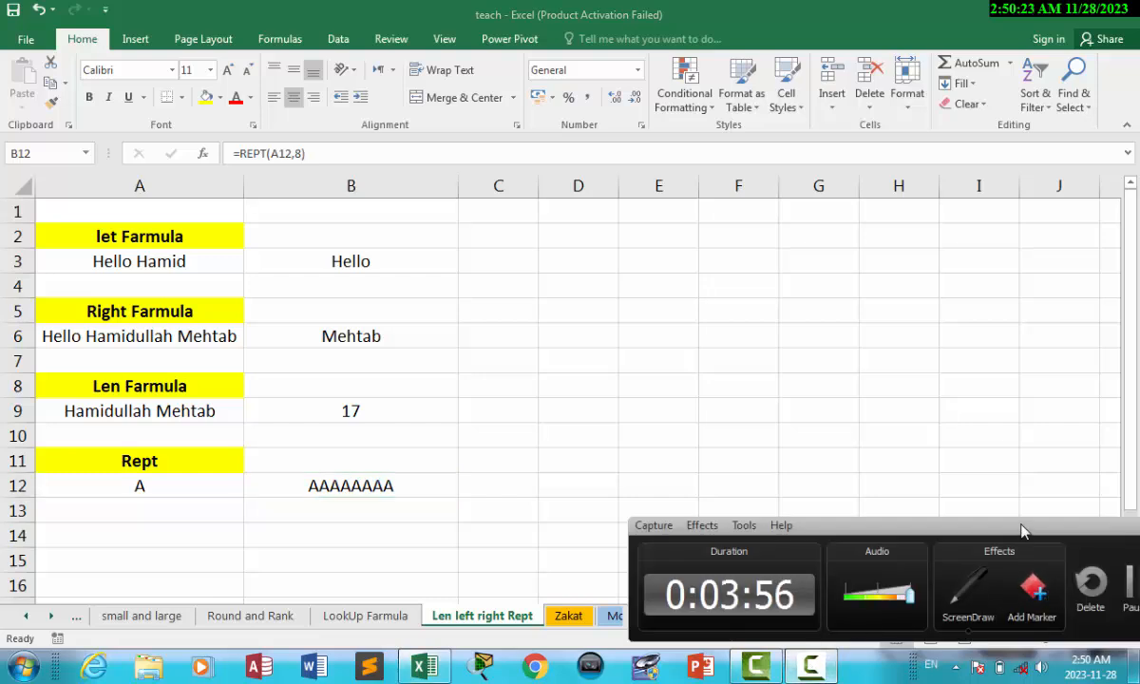
left_click_drag(1001, 460, 893, 541)
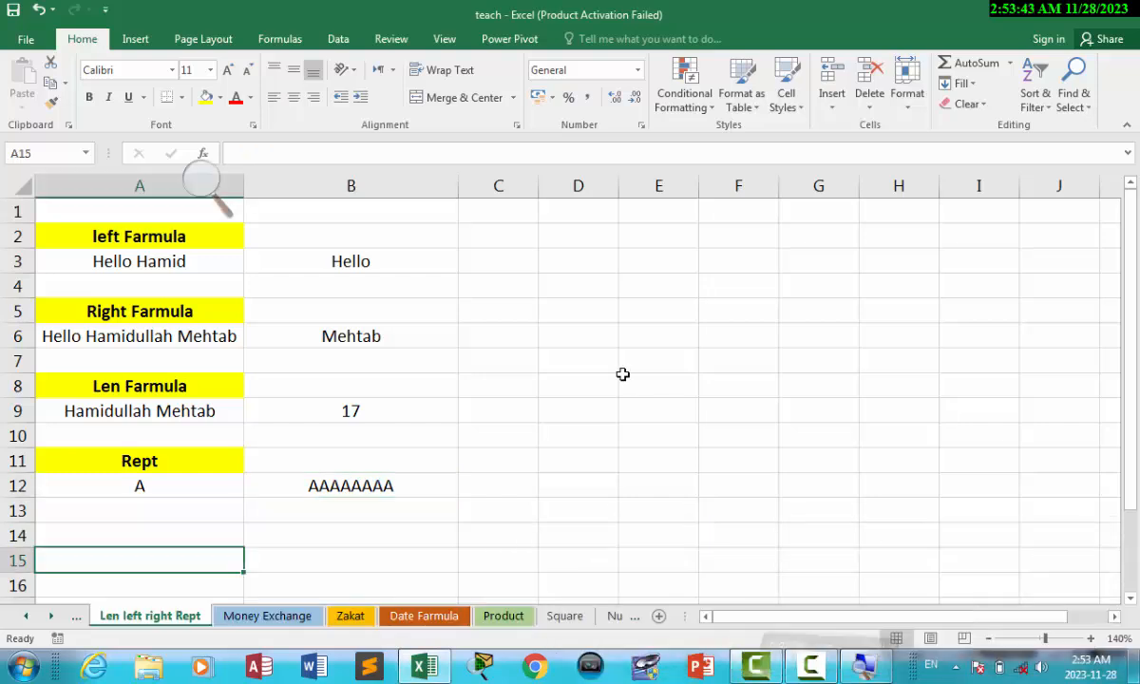
Switch to the Zakat sheet.
left_click(399, 433)
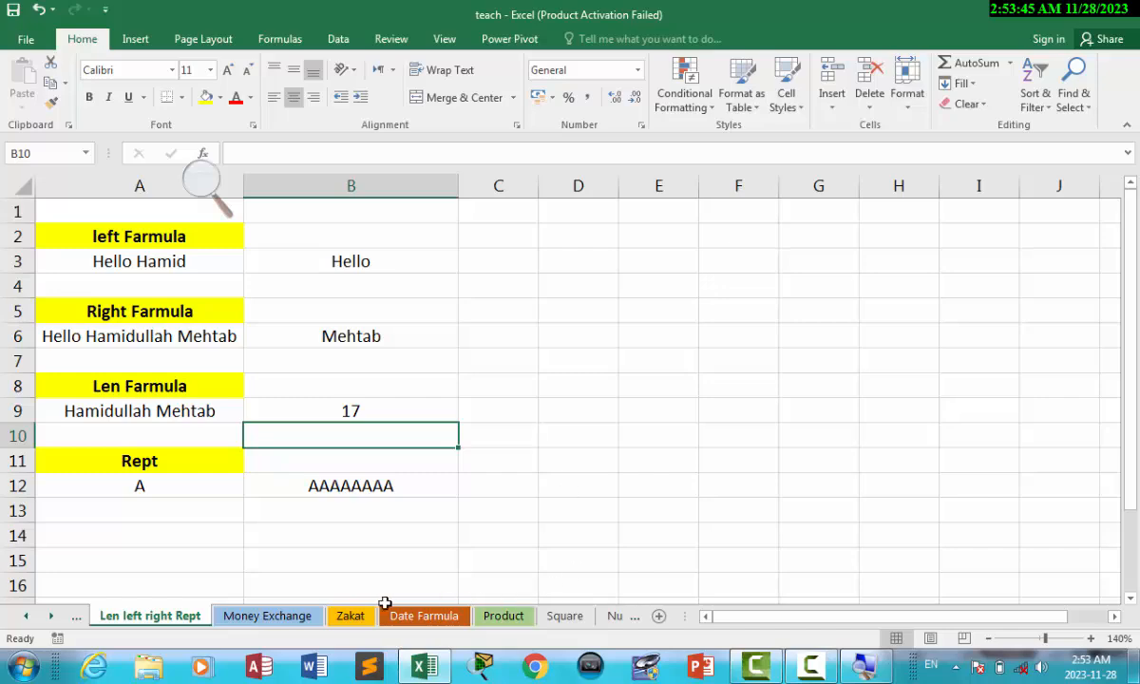
left_click(354, 615)
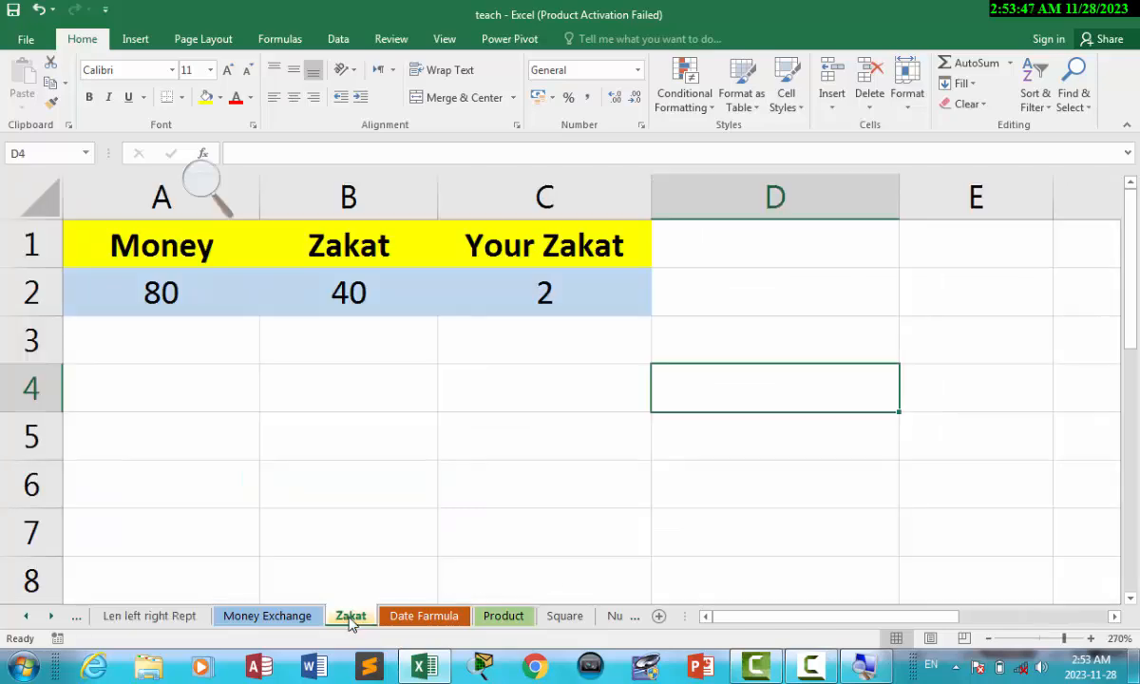
left_click(267, 616)
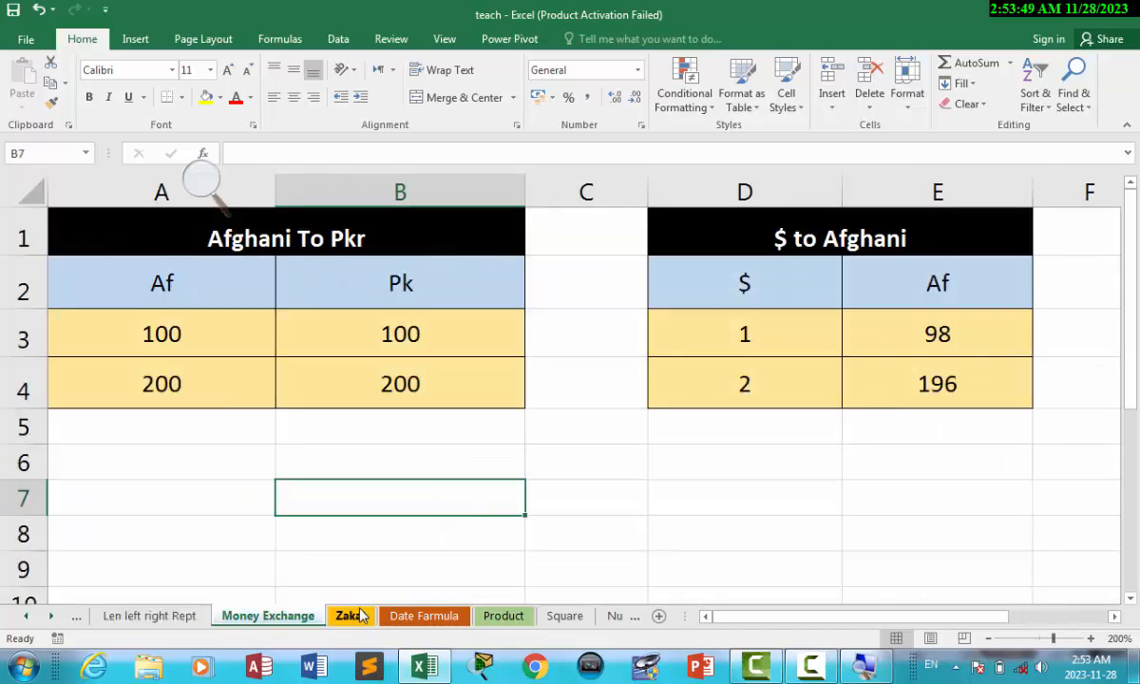
left_click(347, 615)
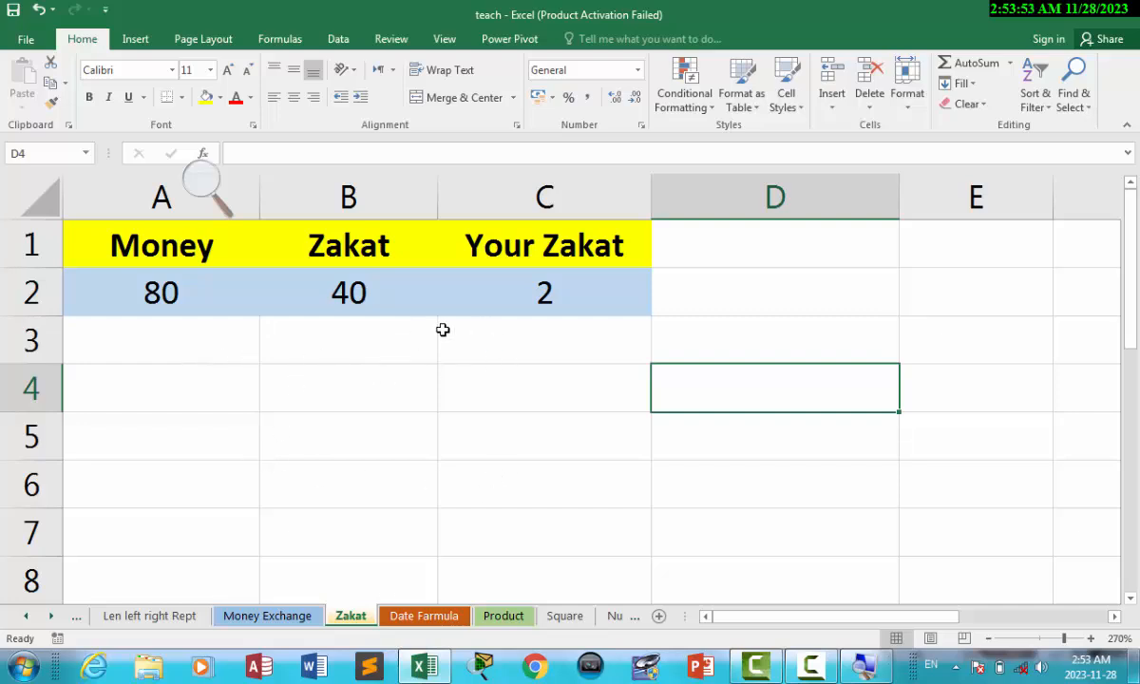
Delete the 80, 40 and 2 values in A2:C2 and return to the Your Zakat cell C2.
left_click_drag(147, 305, 562, 274)
key("Delete")
left_click(544, 376)
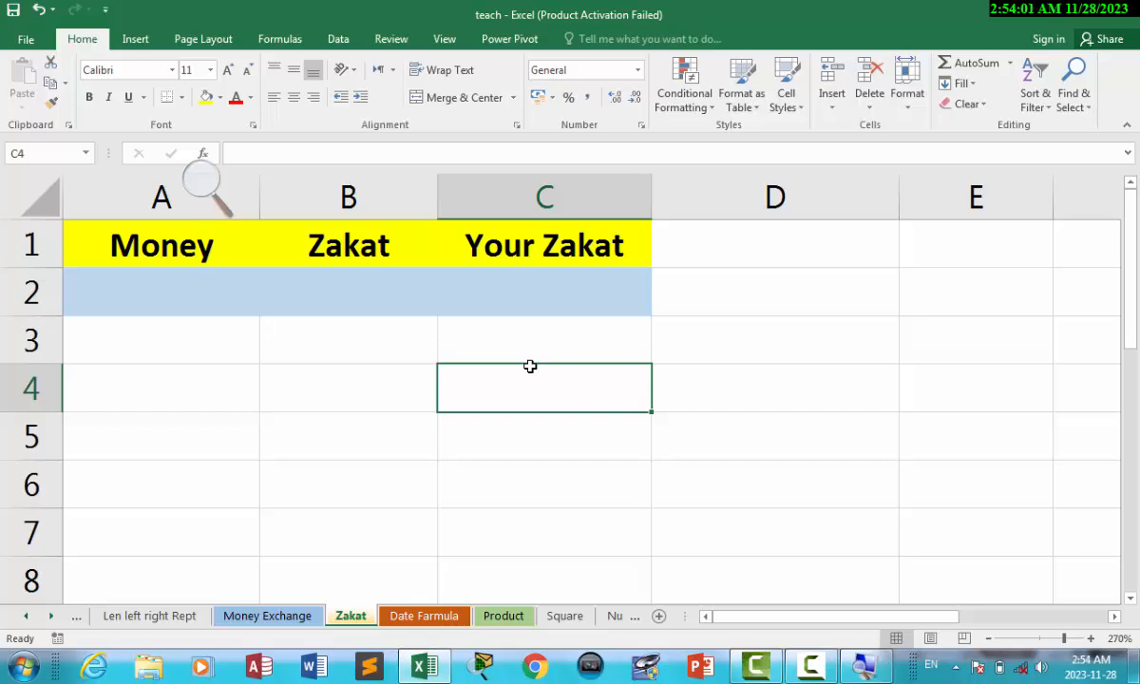
left_click(527, 296)
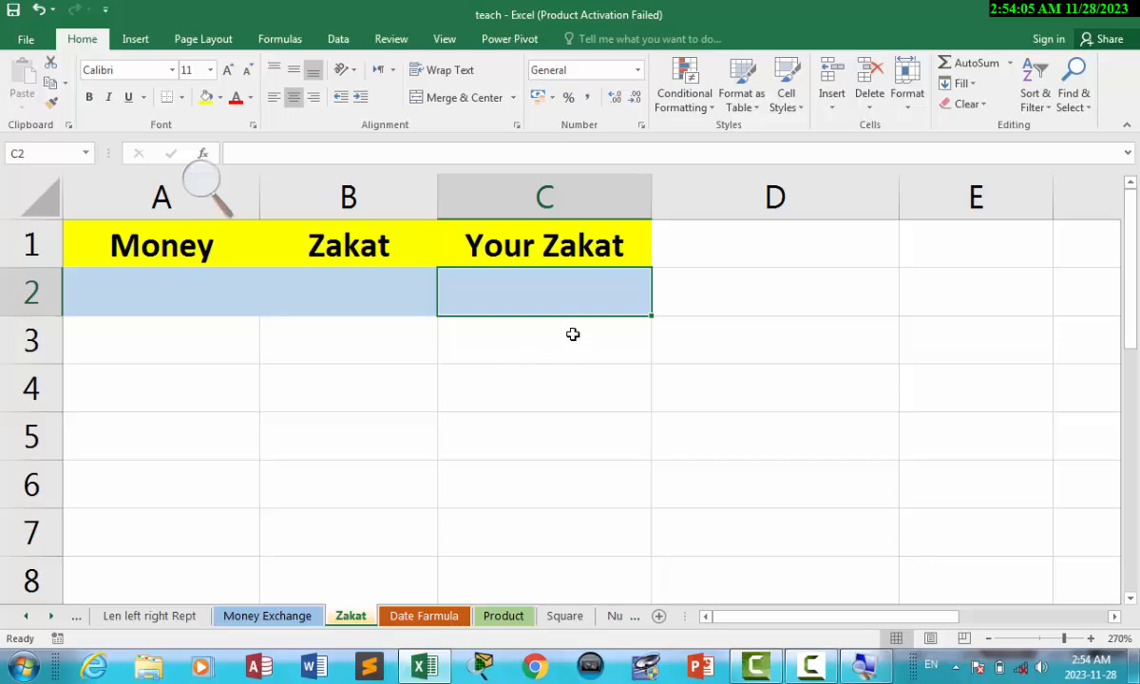
left_click(170, 290)
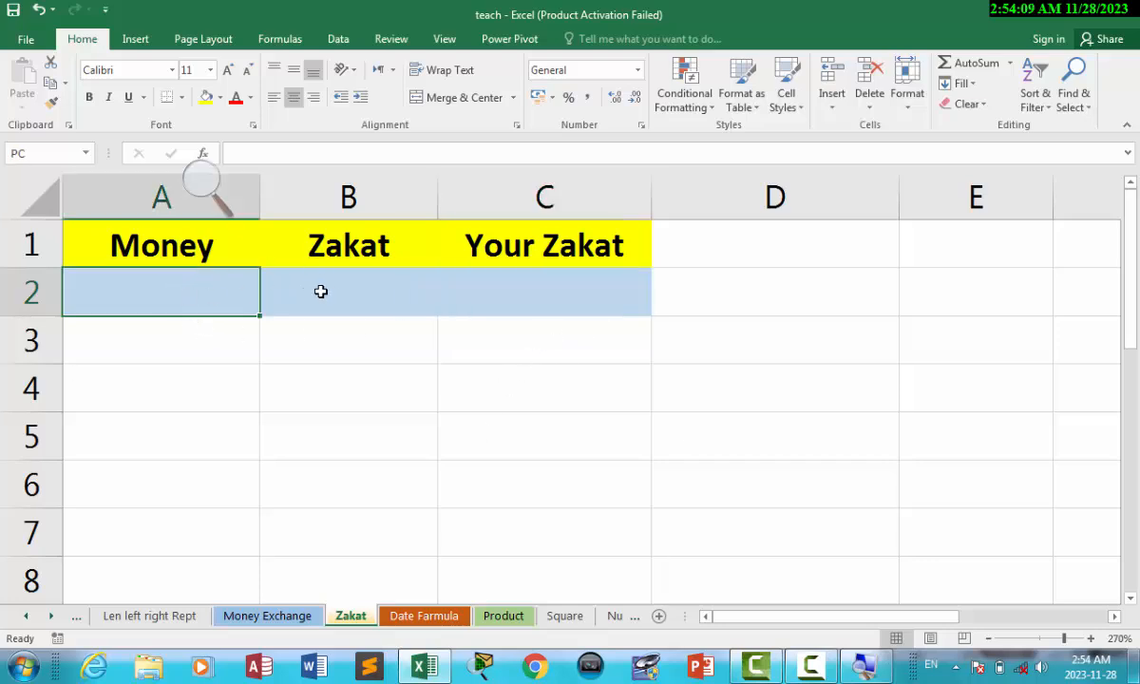
key("Tab")
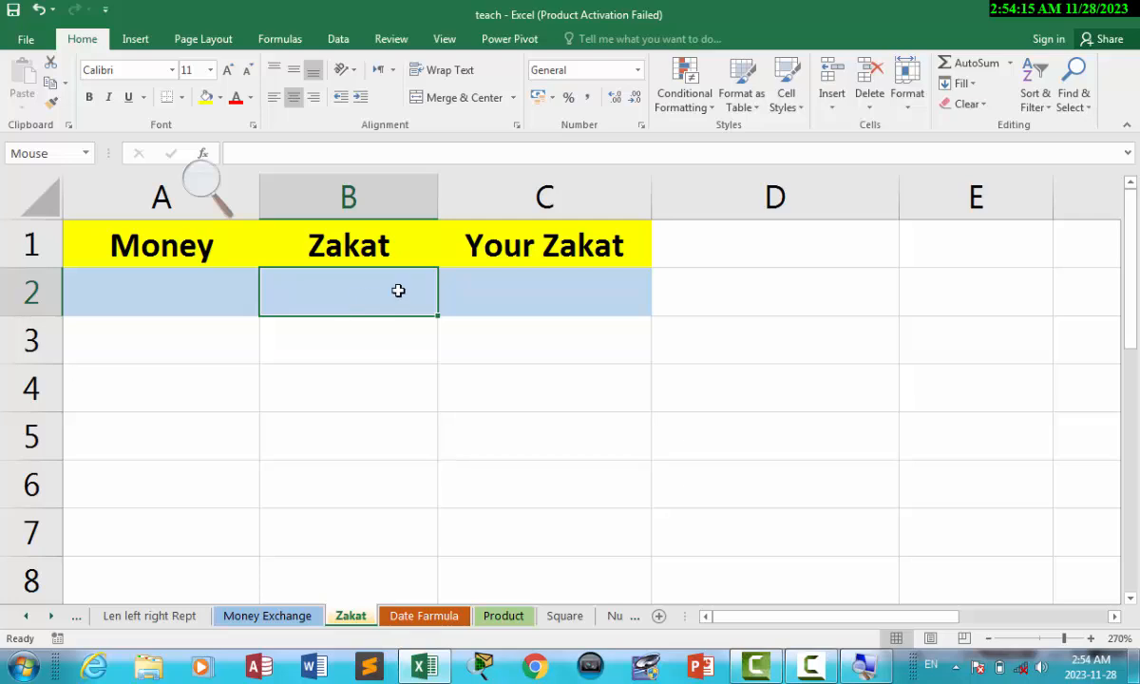
key("Tab")
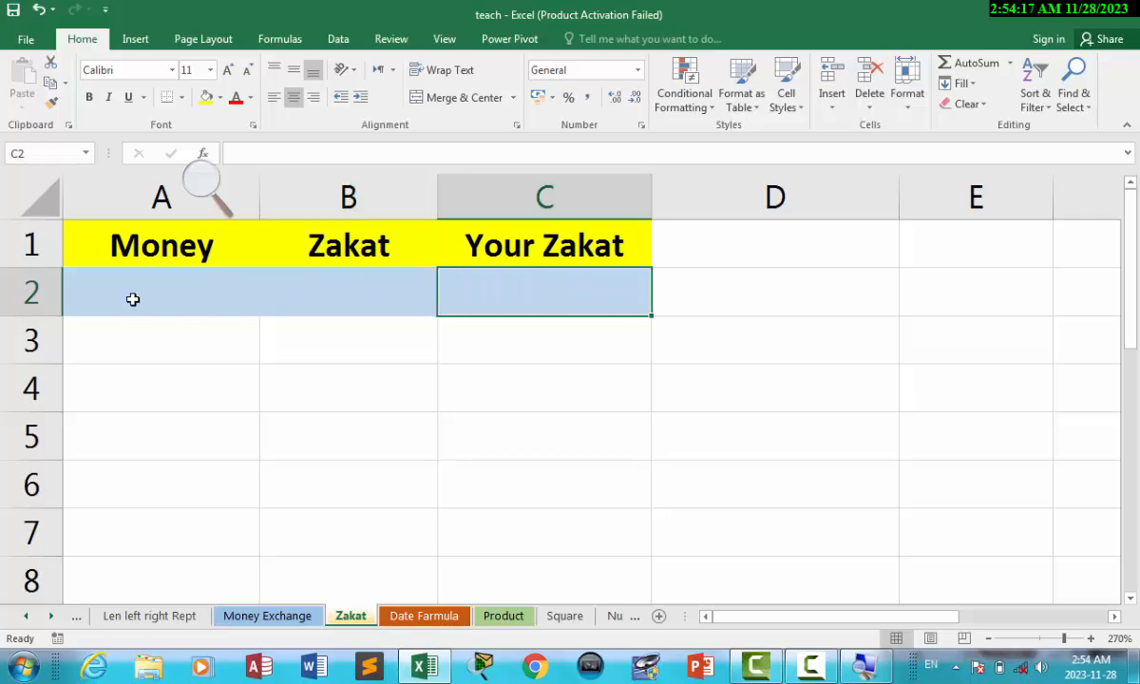
key("Tab")
key("shift+Tab")
Enter =PC/Mouse in C2, dividing the Money cell by the Zakat cell.
type("=")
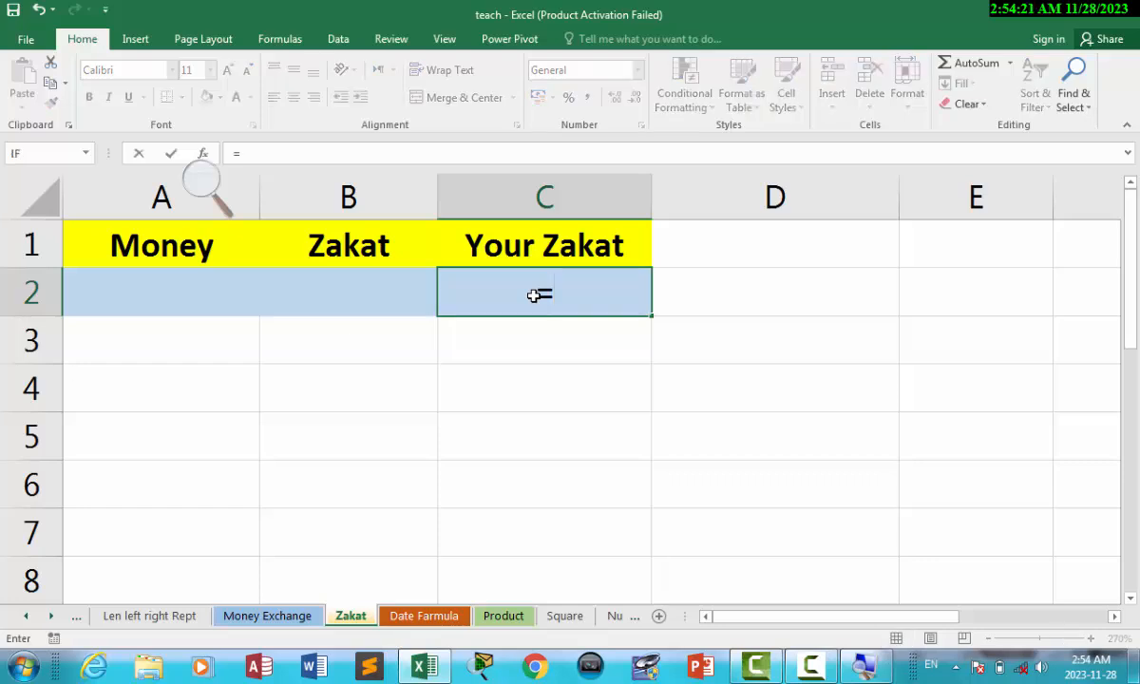
left_click(168, 297)
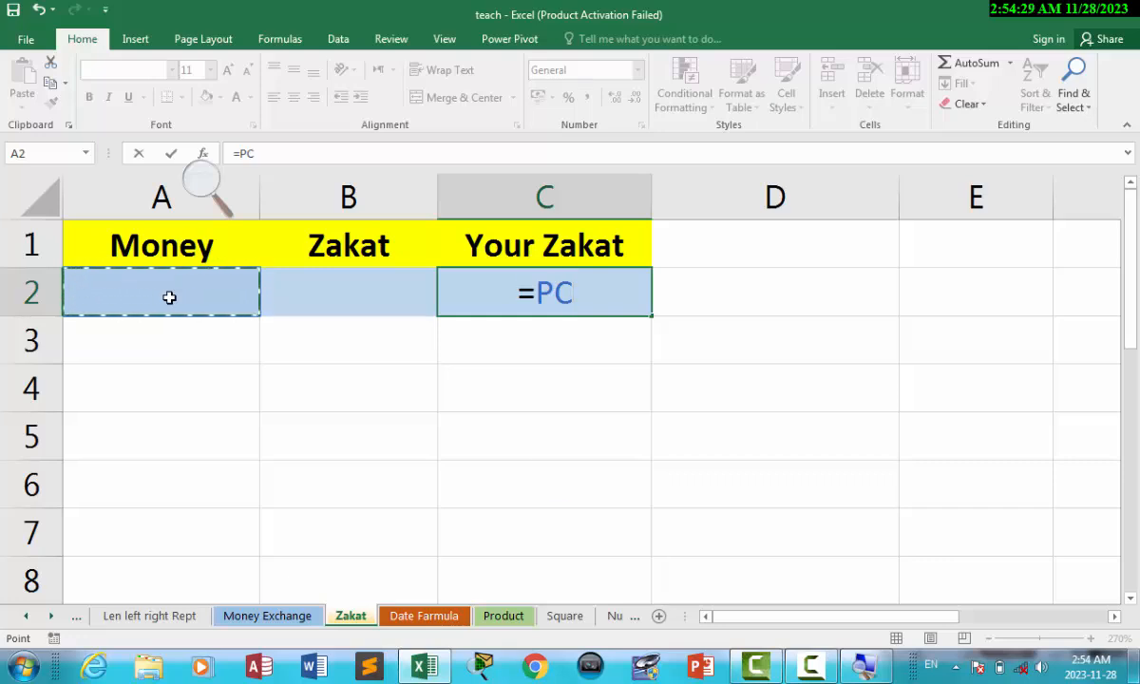
key("BackSpace")
key("BackSpace")
left_click(149, 282)
type("/")
left_click(364, 283)
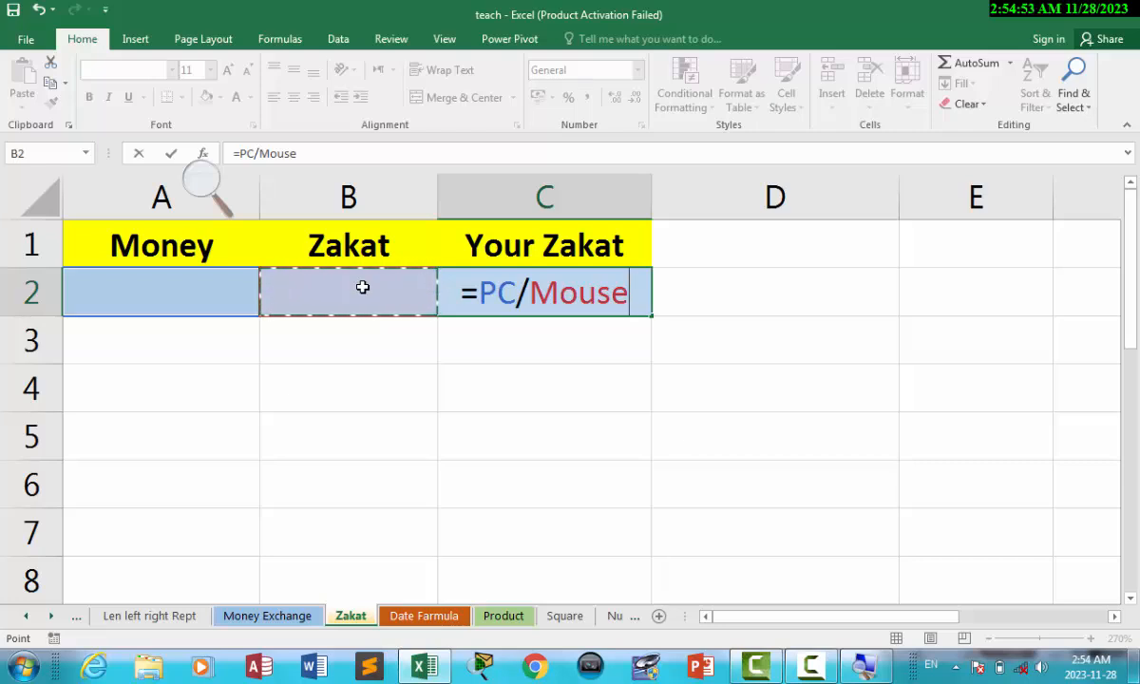
key("Return")
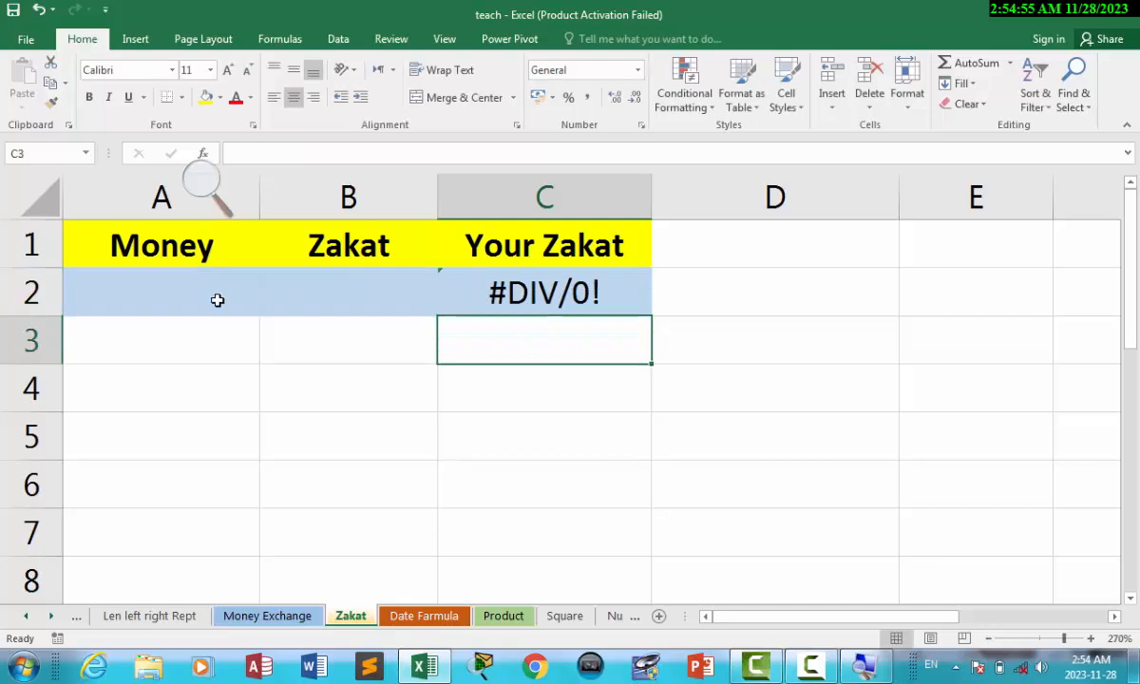
Enter 40 as the Zakat value in B2 and 40 as the Money amount in A2.
left_click(345, 294)
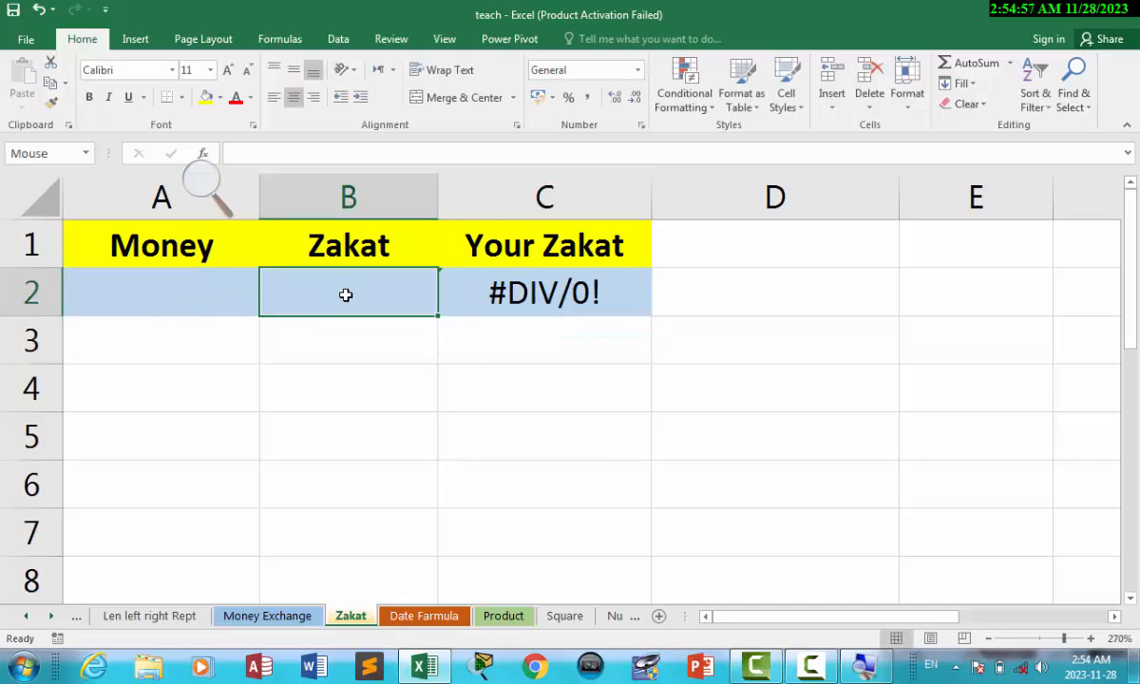
type("40")
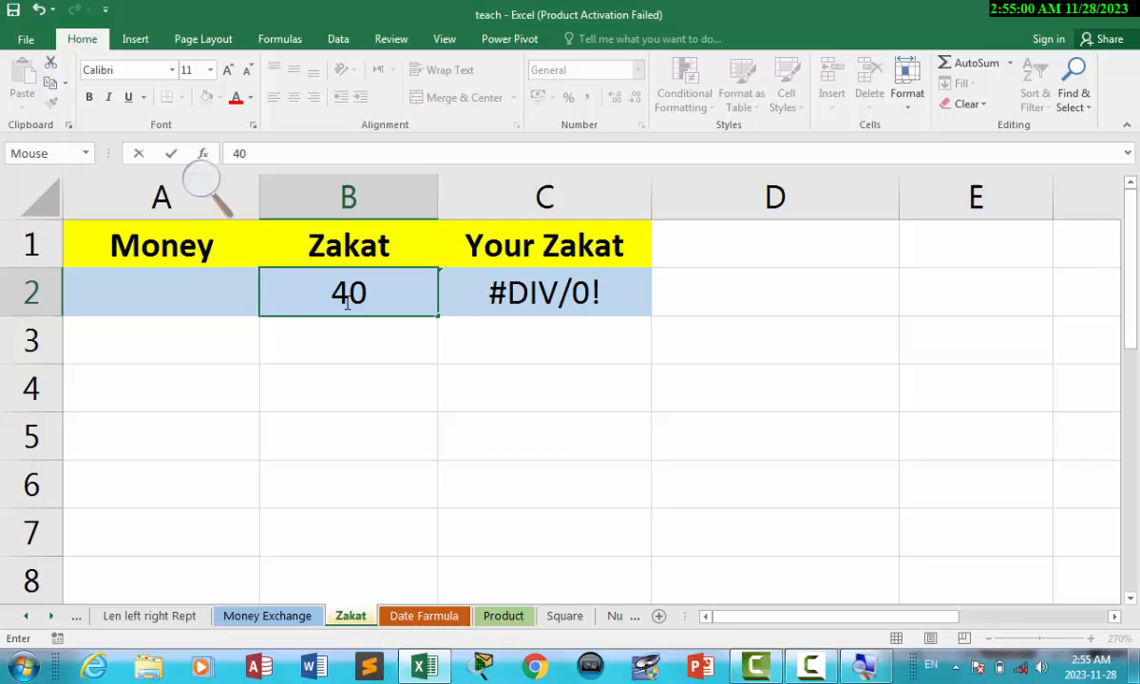
key("Return")
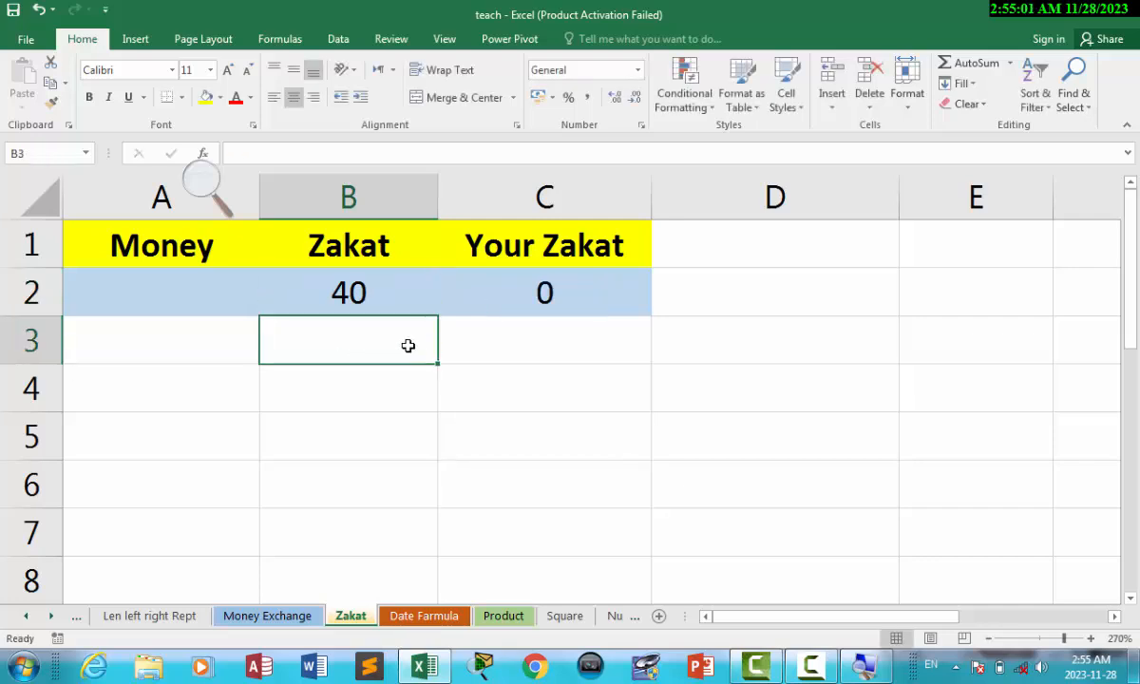
left_click(158, 293)
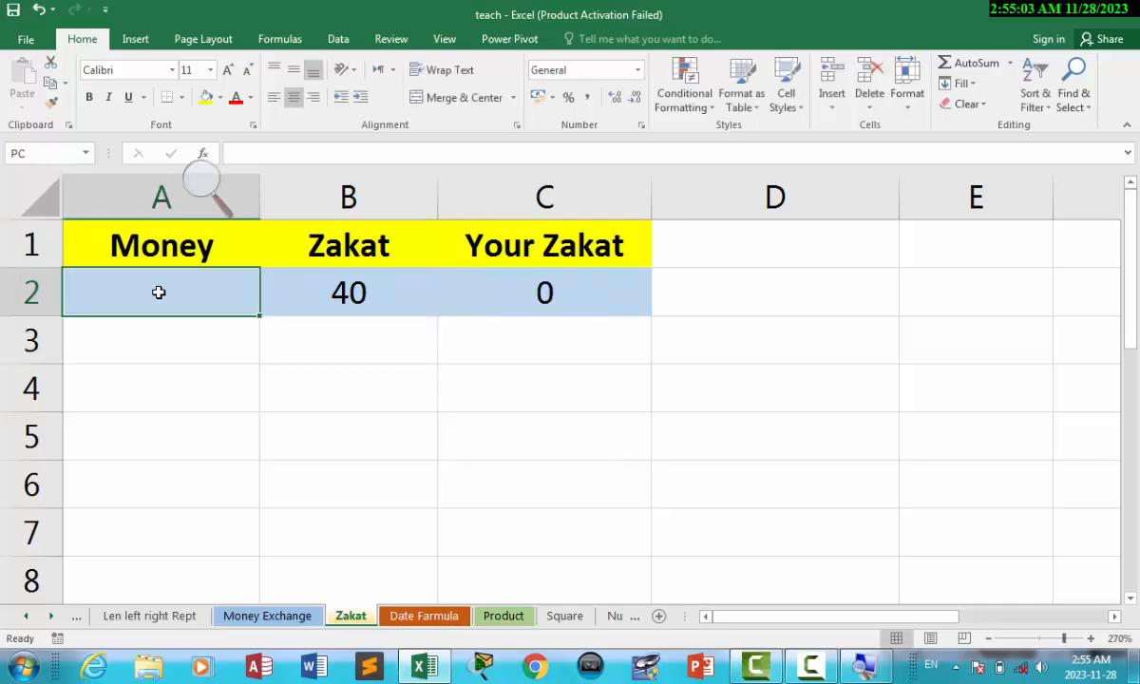
type("40")
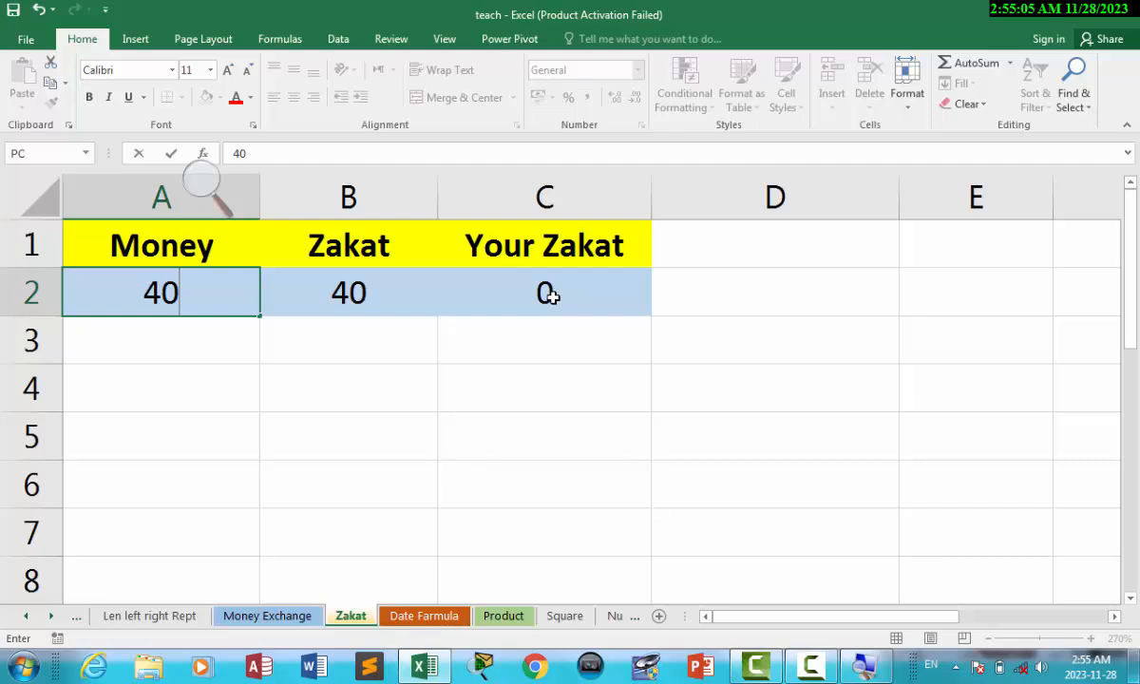
left_click(543, 381)
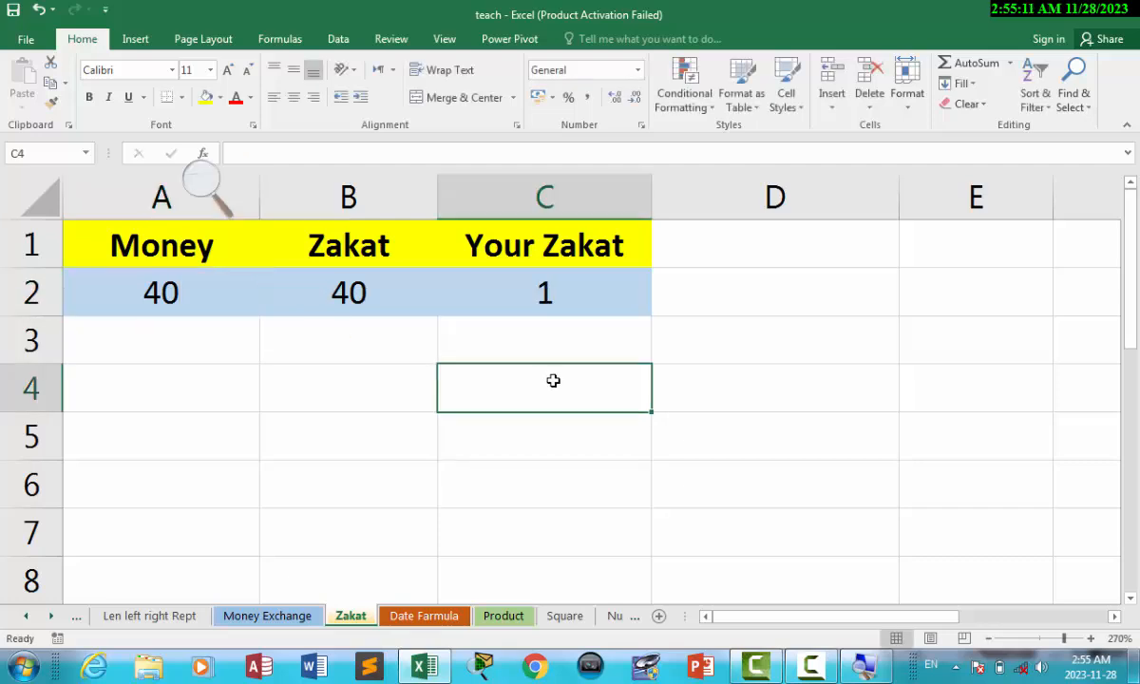
left_click(155, 307)
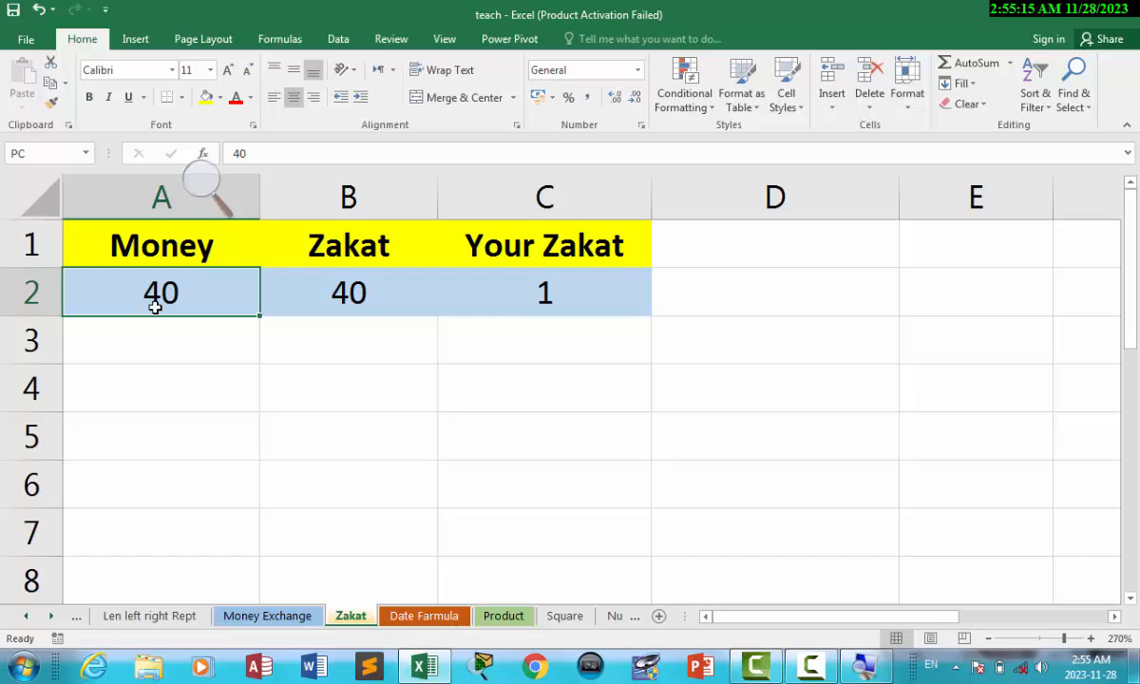
type("80")
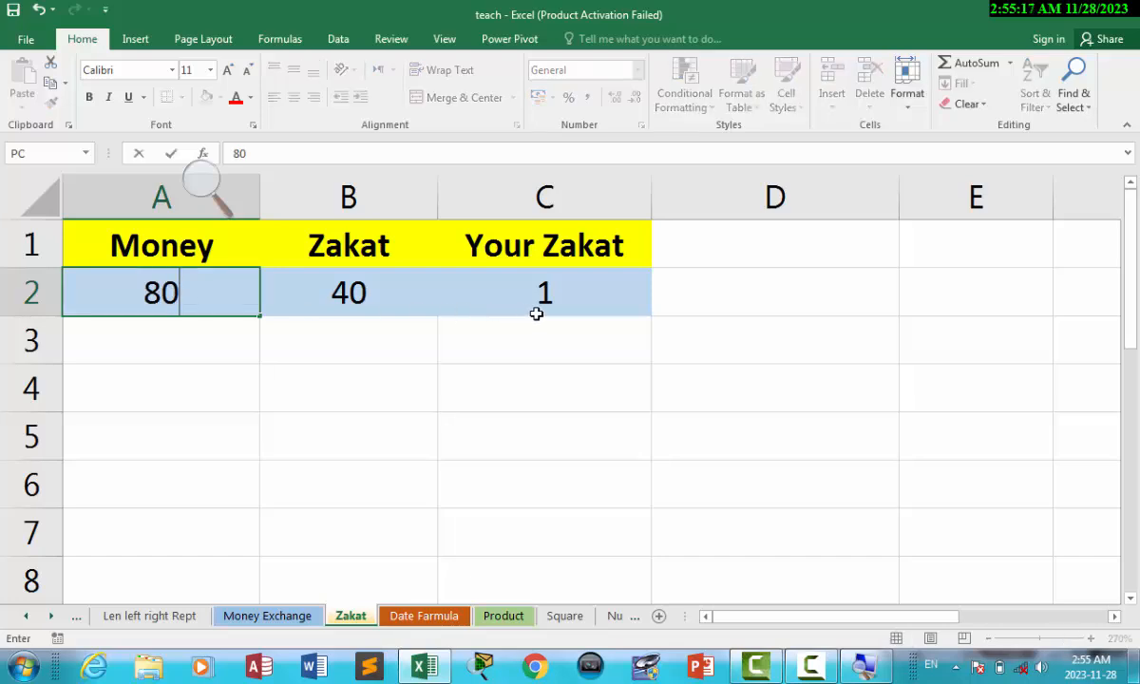
left_click(332, 385)
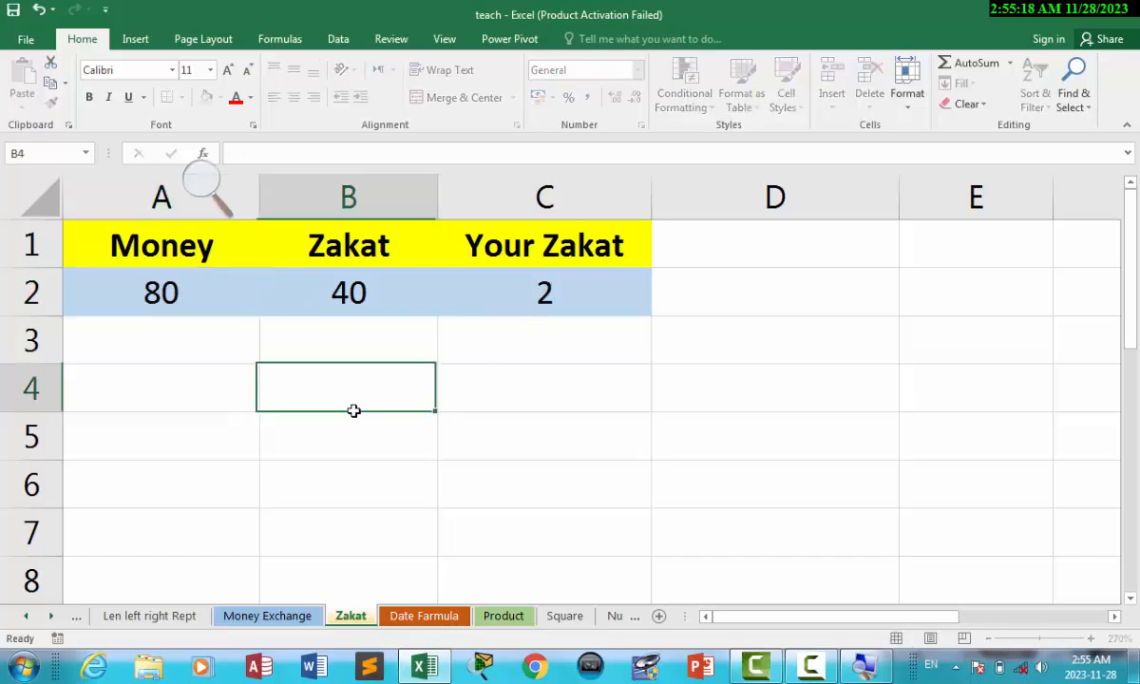
left_click(176, 302)
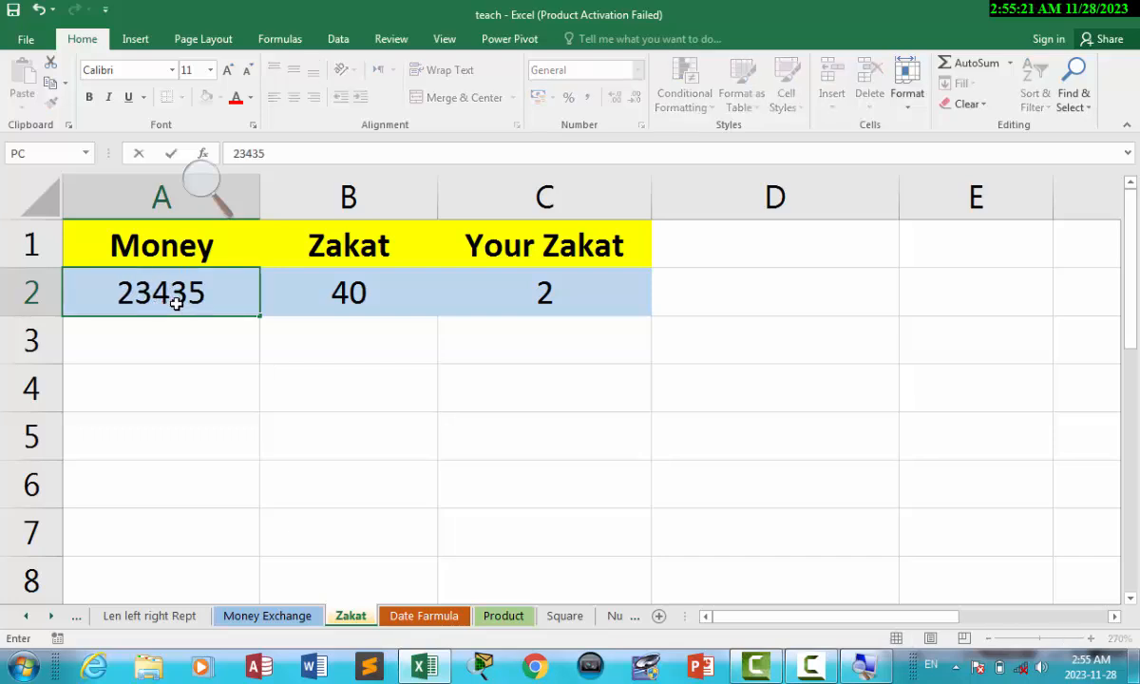
left_click(303, 378)
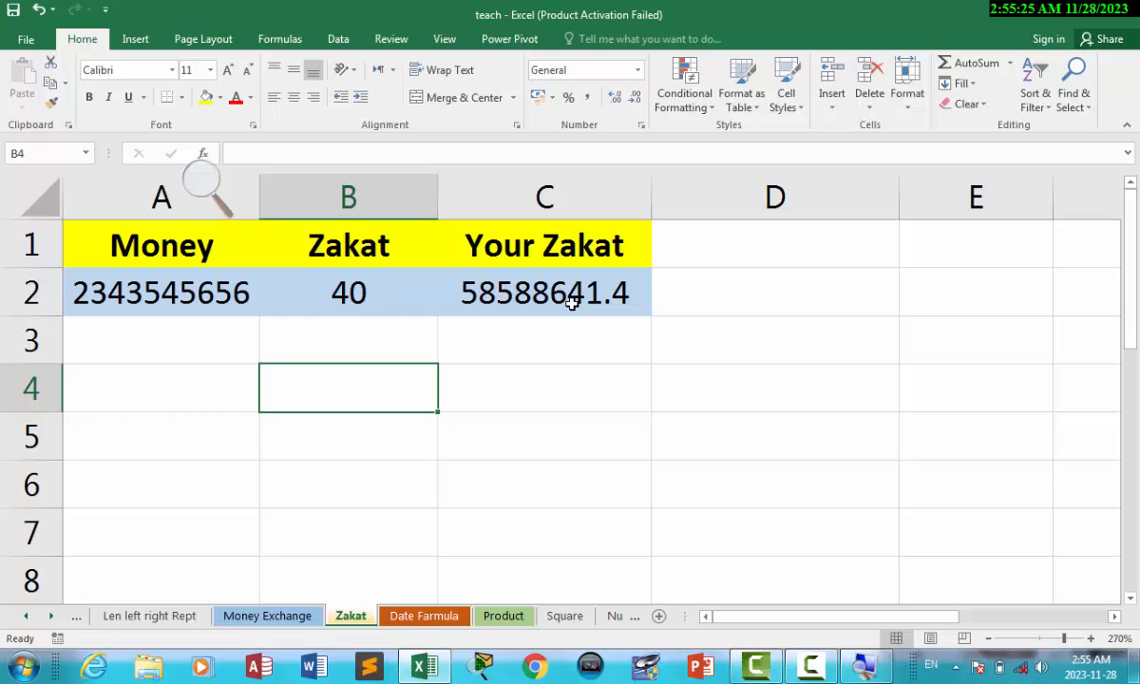
Change the Money amount to 1000, then 25000, and check Your Zakat shows 625.
left_click(207, 296)
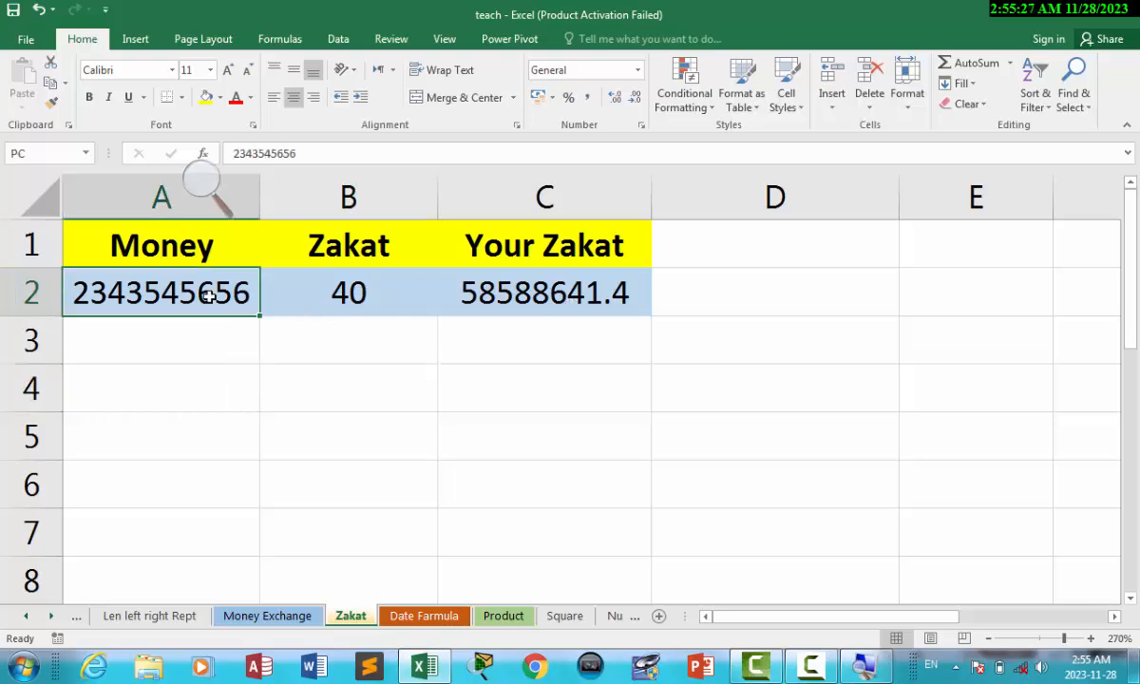
type("10000")
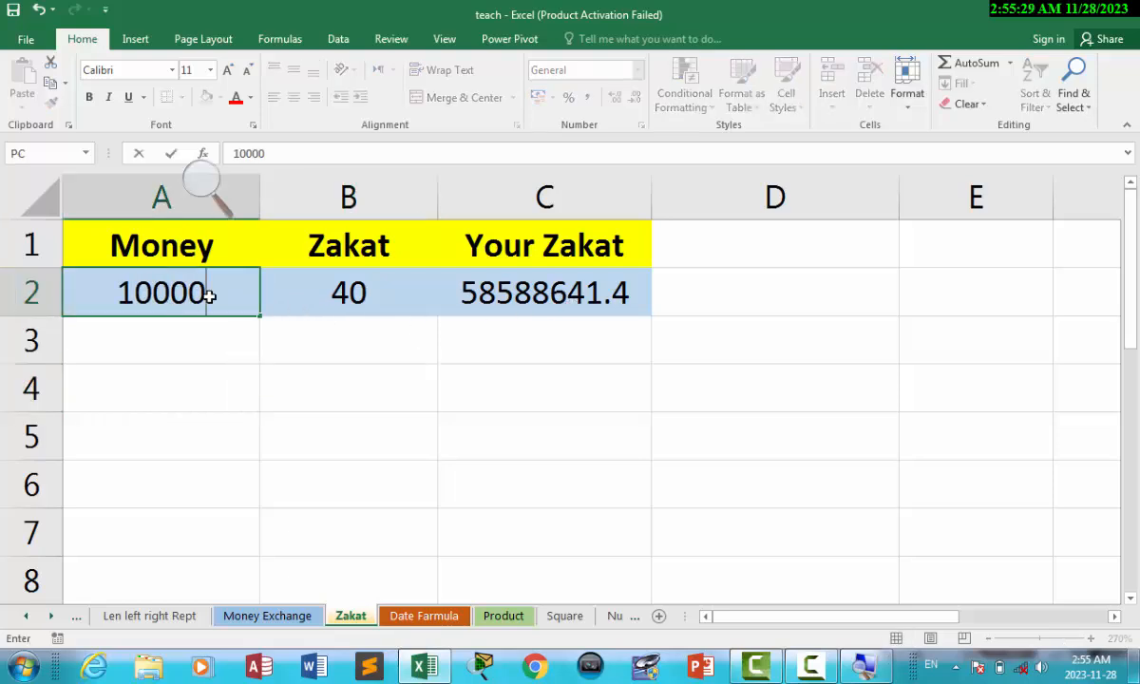
key("BackSpace")
left_click(230, 344)
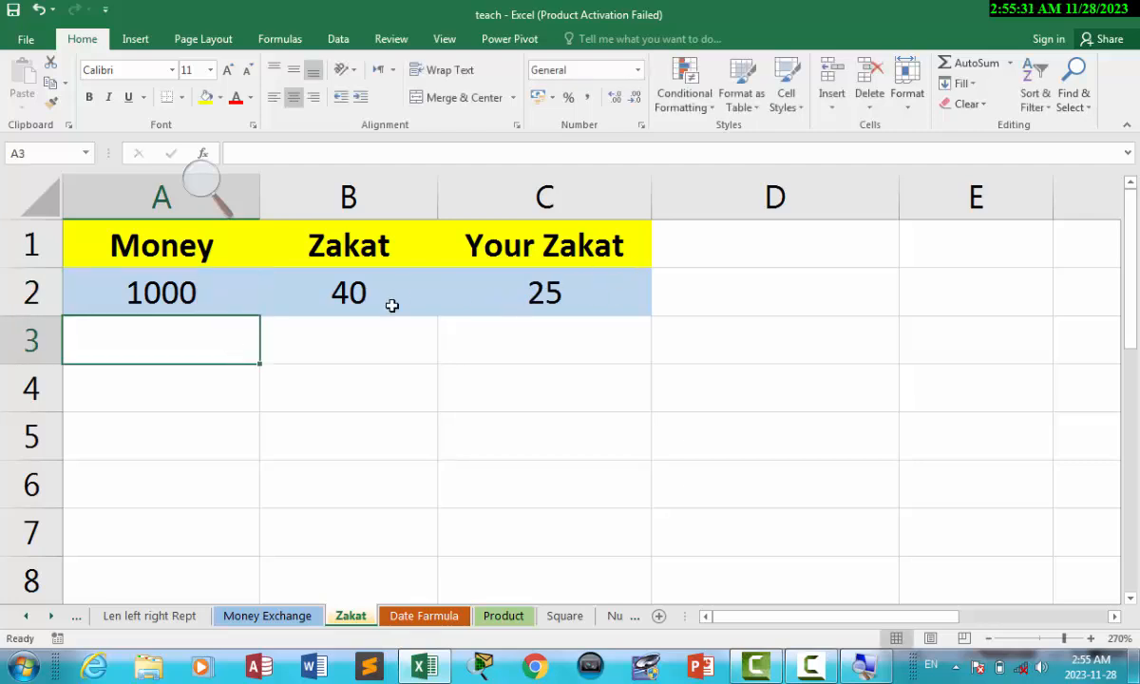
left_click(170, 292)
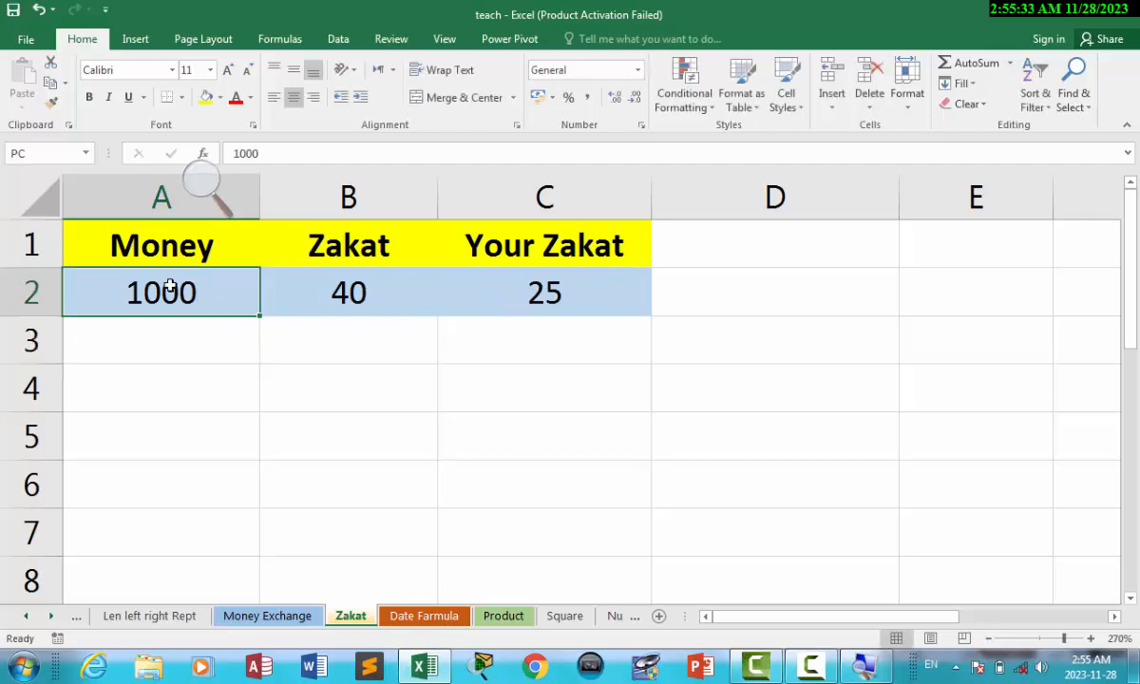
type("25000")
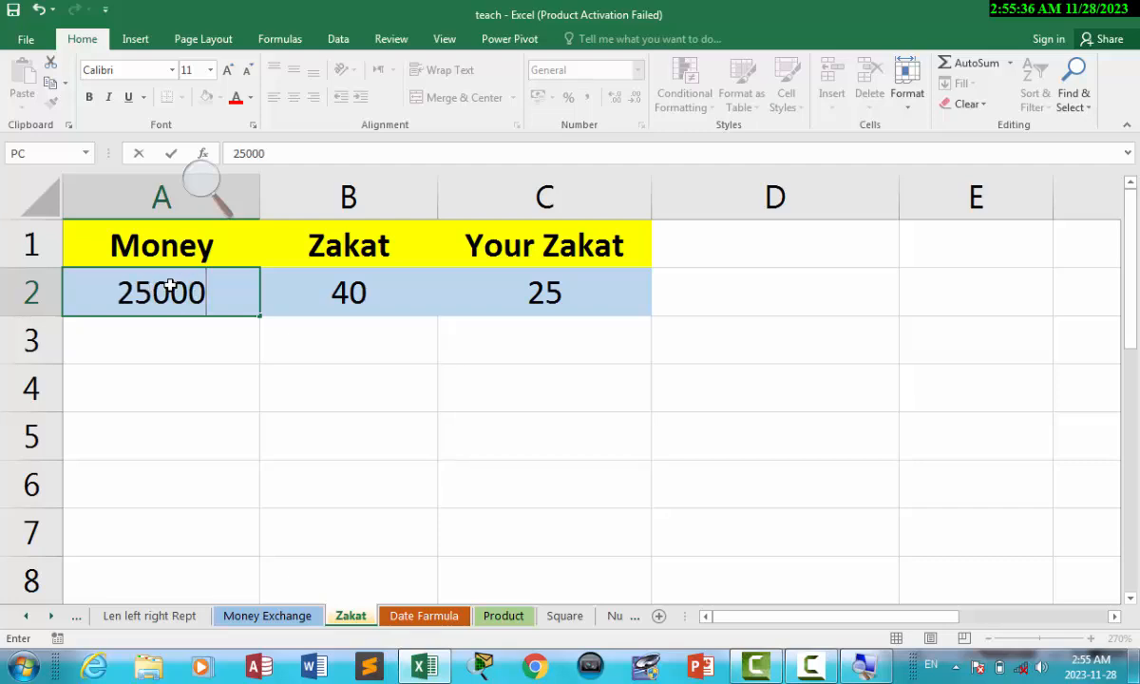
left_click(241, 387)
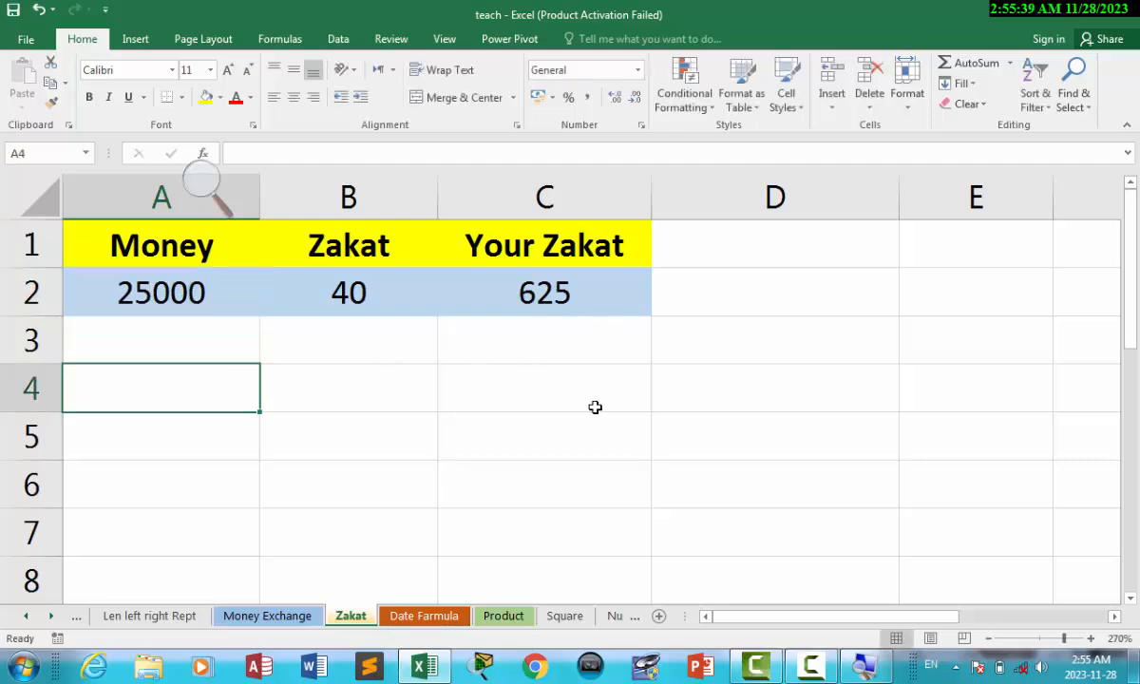
left_click(571, 304)
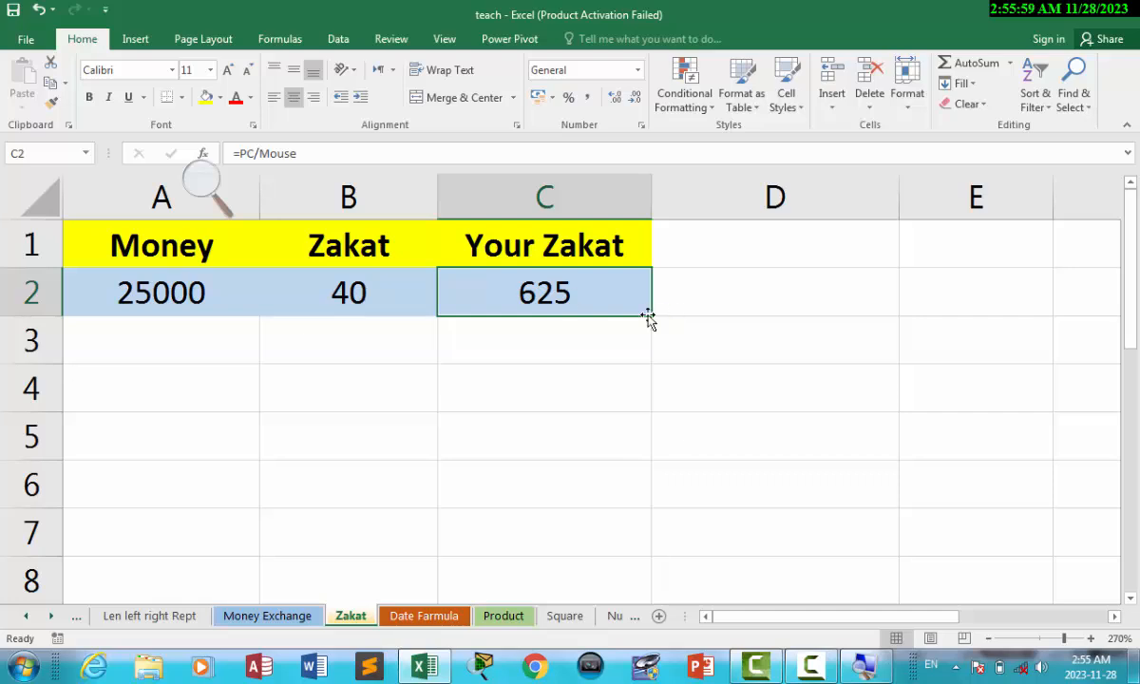
left_click(689, 313)
left_click(517, 297)
left_click(190, 380)
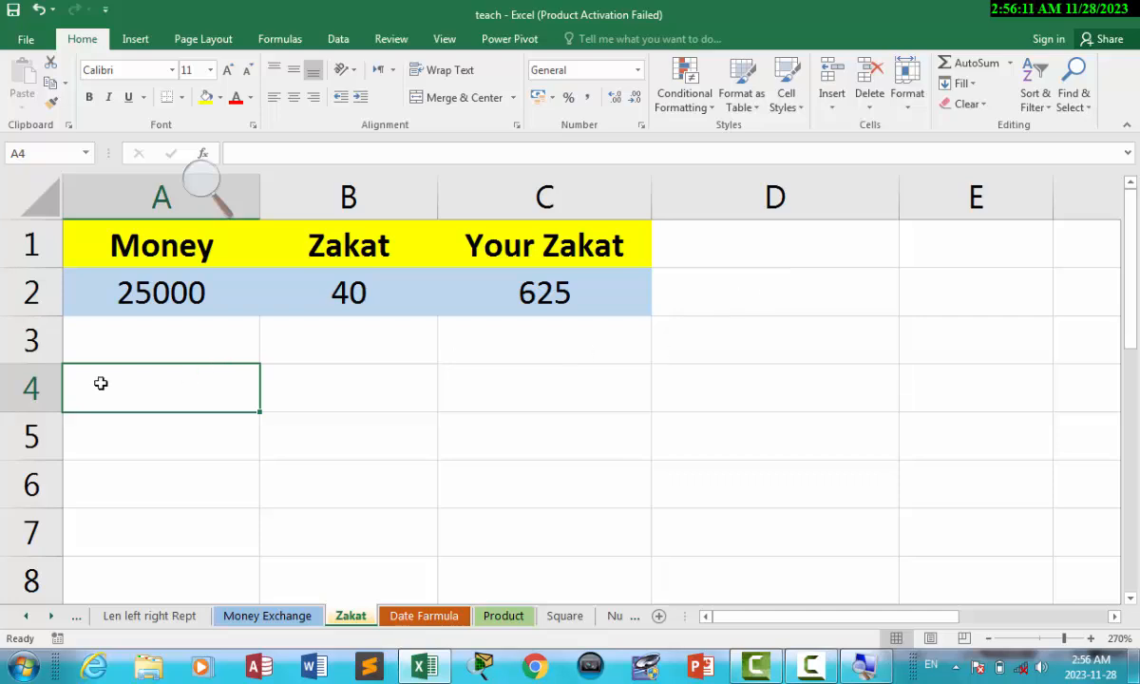
Type the labels money in A4 and ZAKAT in B4.
type("money")
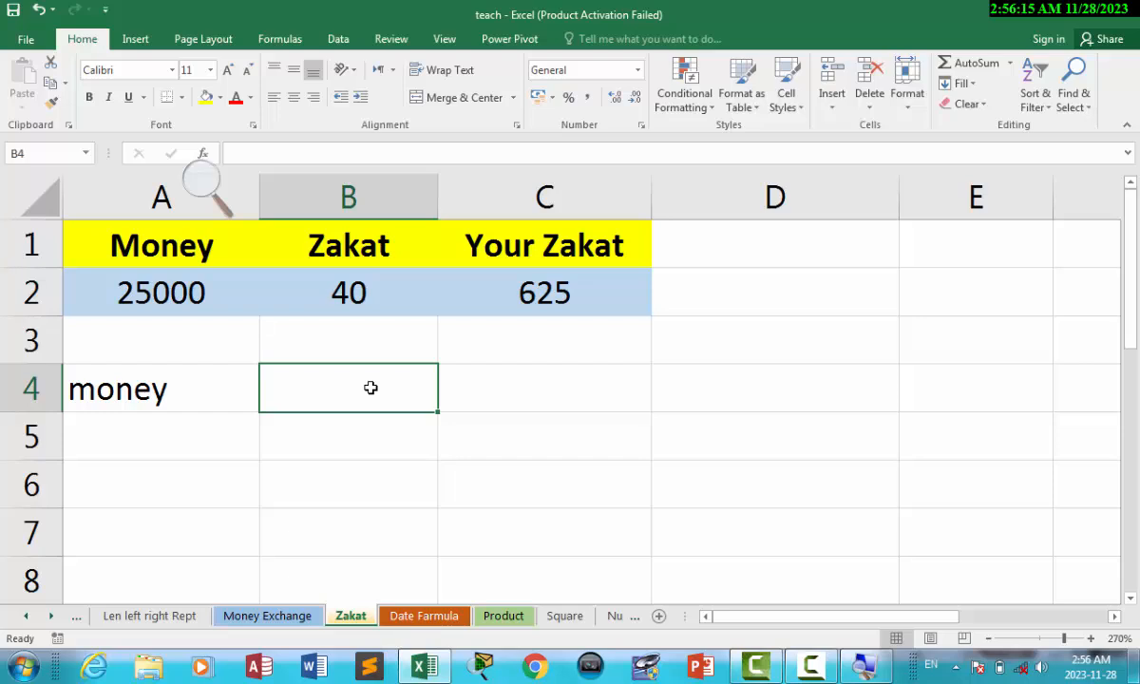
type("ZAkar")
key("BackSpace")
key("BackSpace")
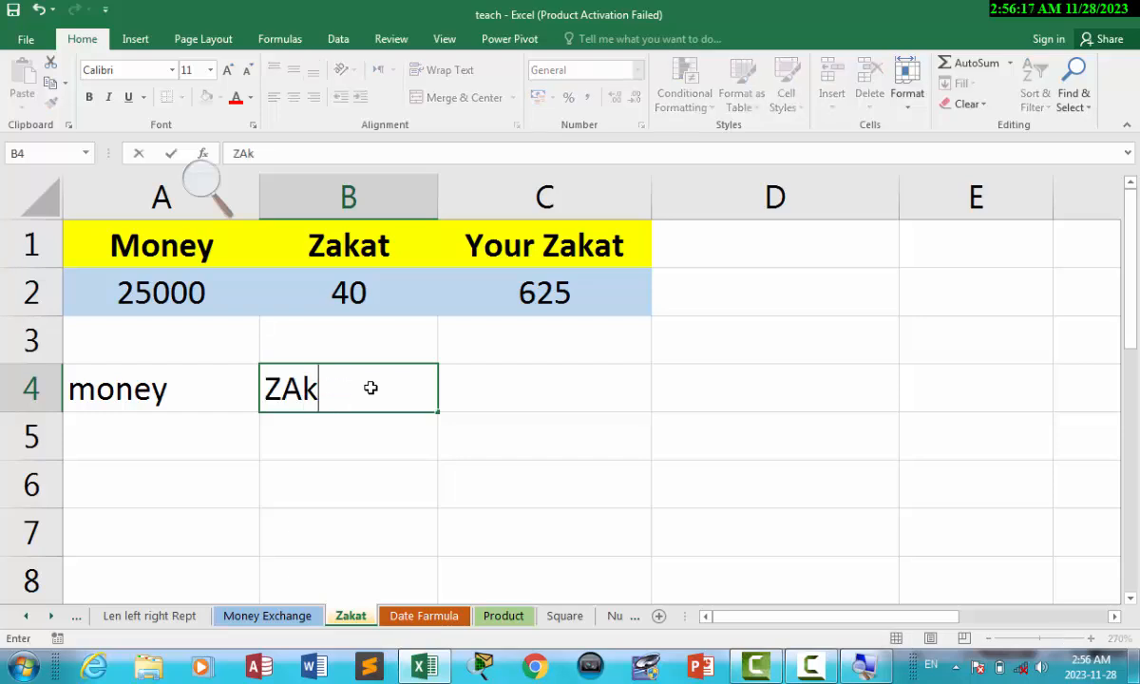
key("BackSpace")
type("KA")
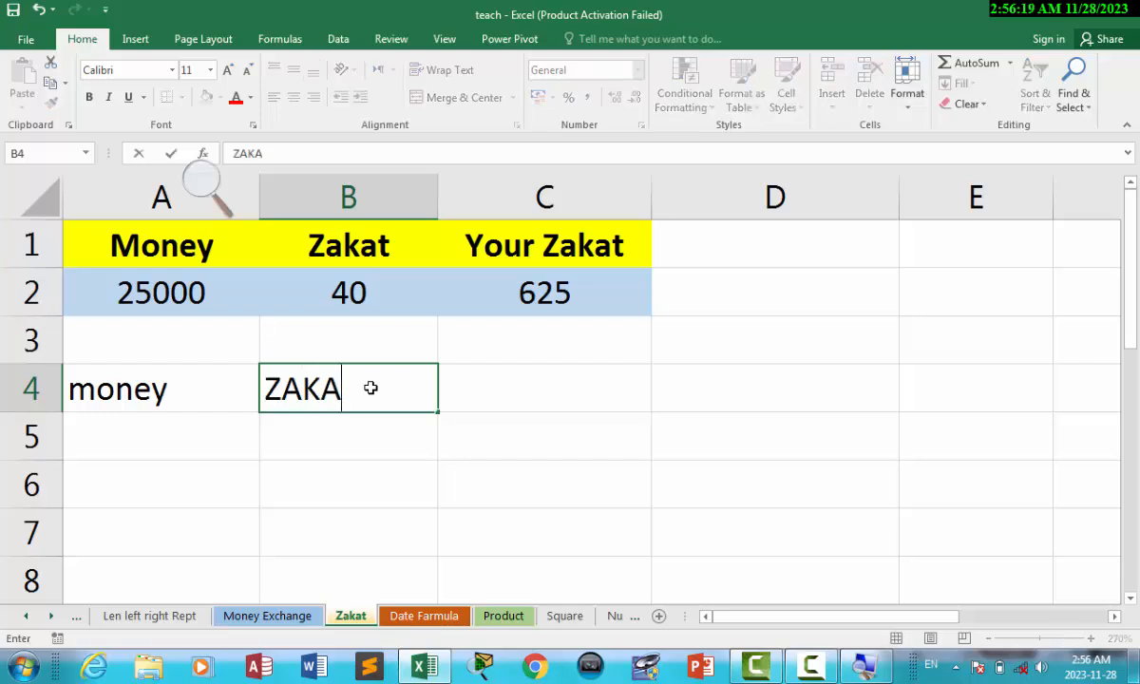
type("T")
left_click(526, 409)
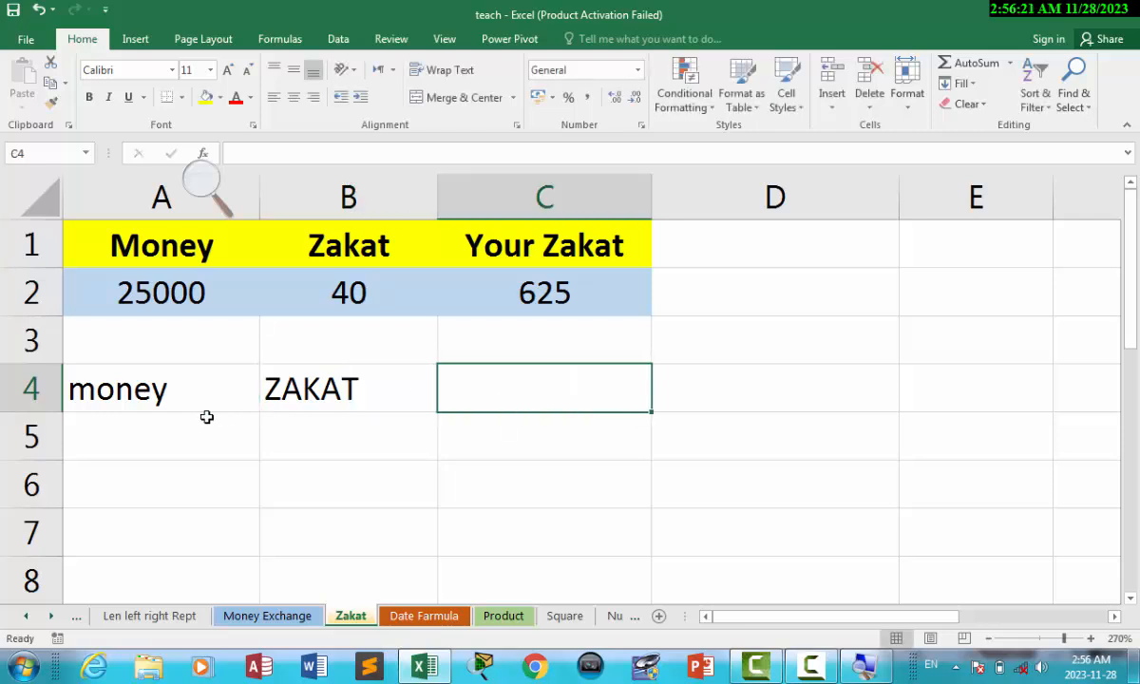
Enter =A5/40 in B5 and 40 in A5, giving 1, then select A4:B5.
left_click(114, 436)
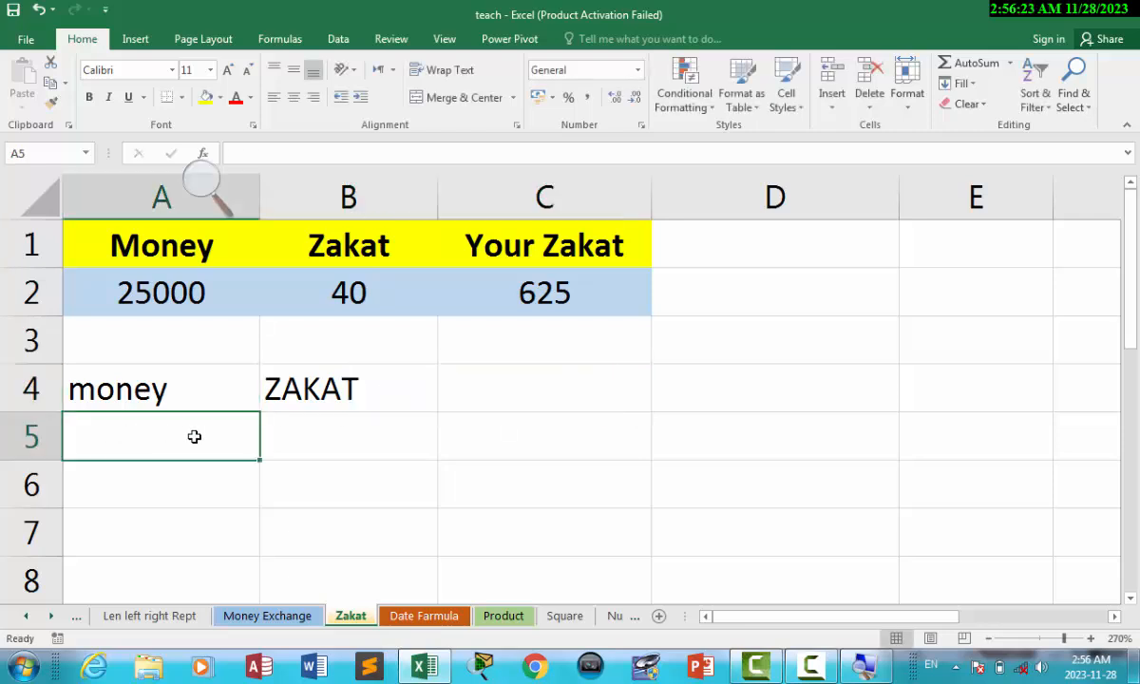
left_click(333, 442)
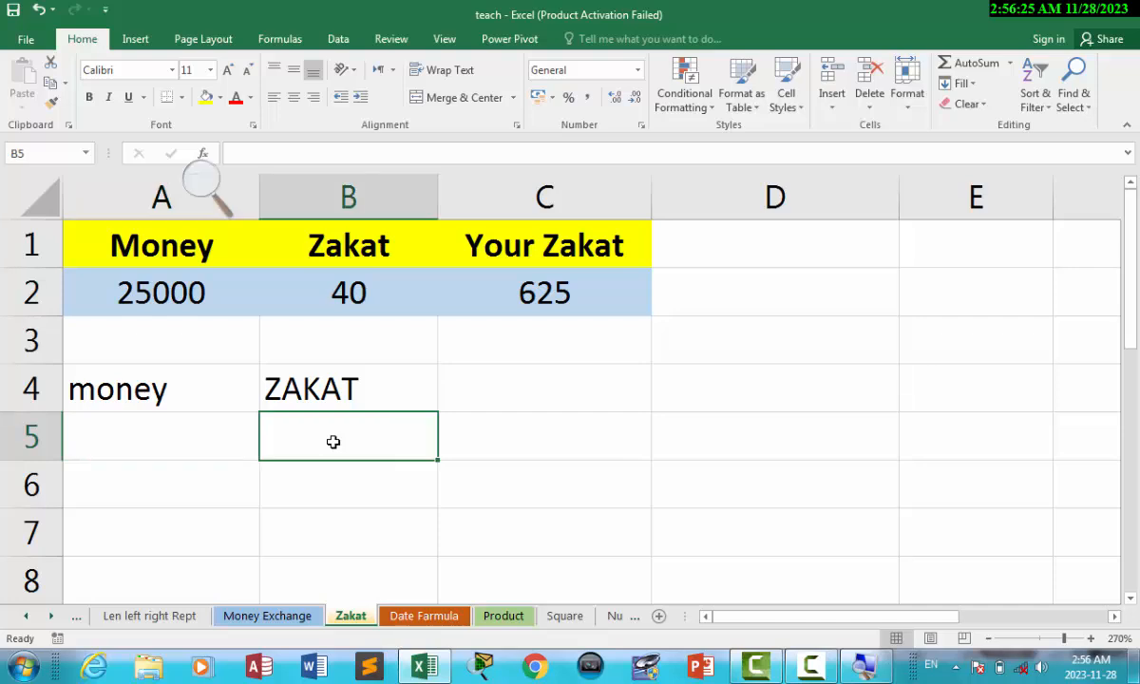
type("=")
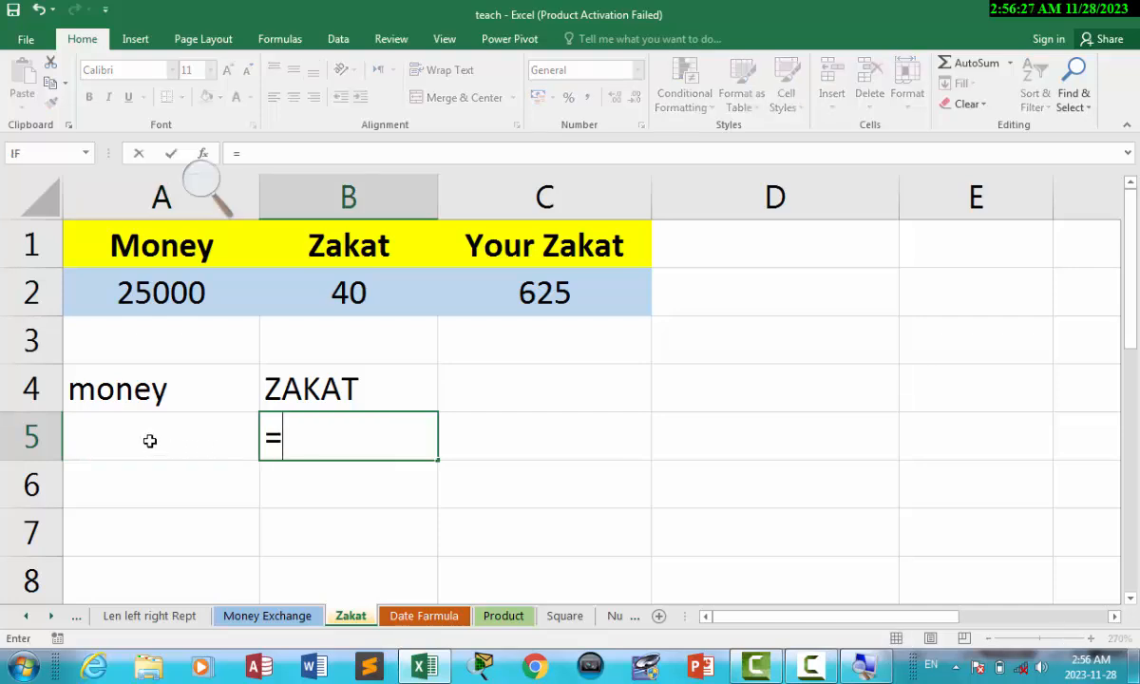
left_click(149, 439)
type("/")
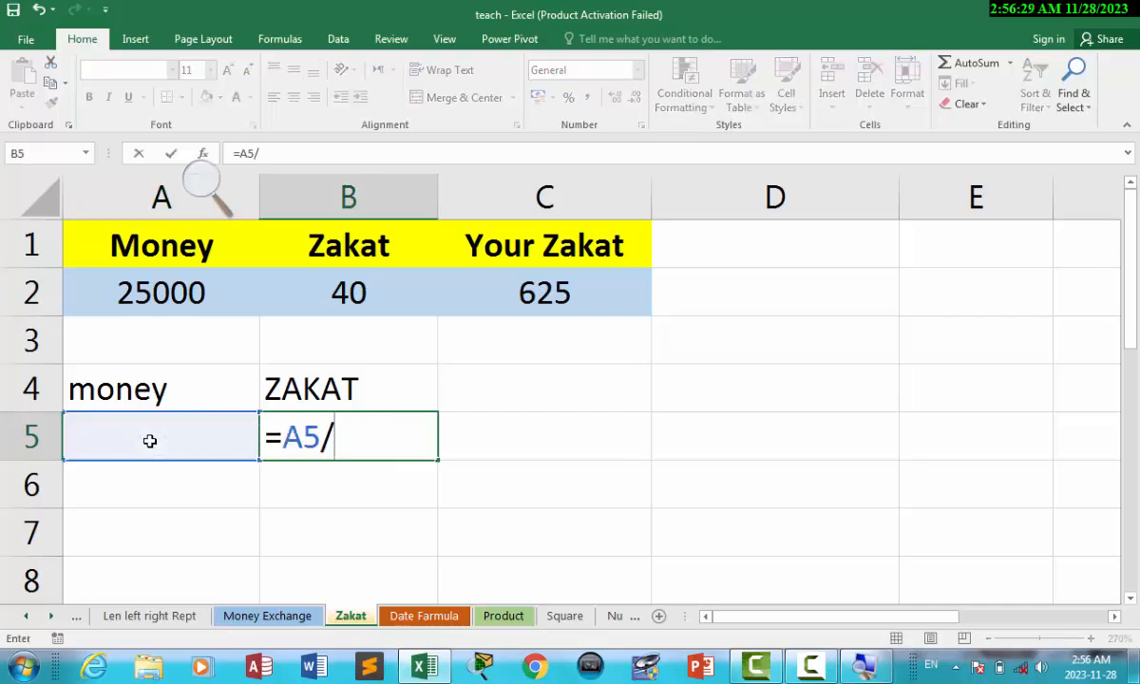
type("40")
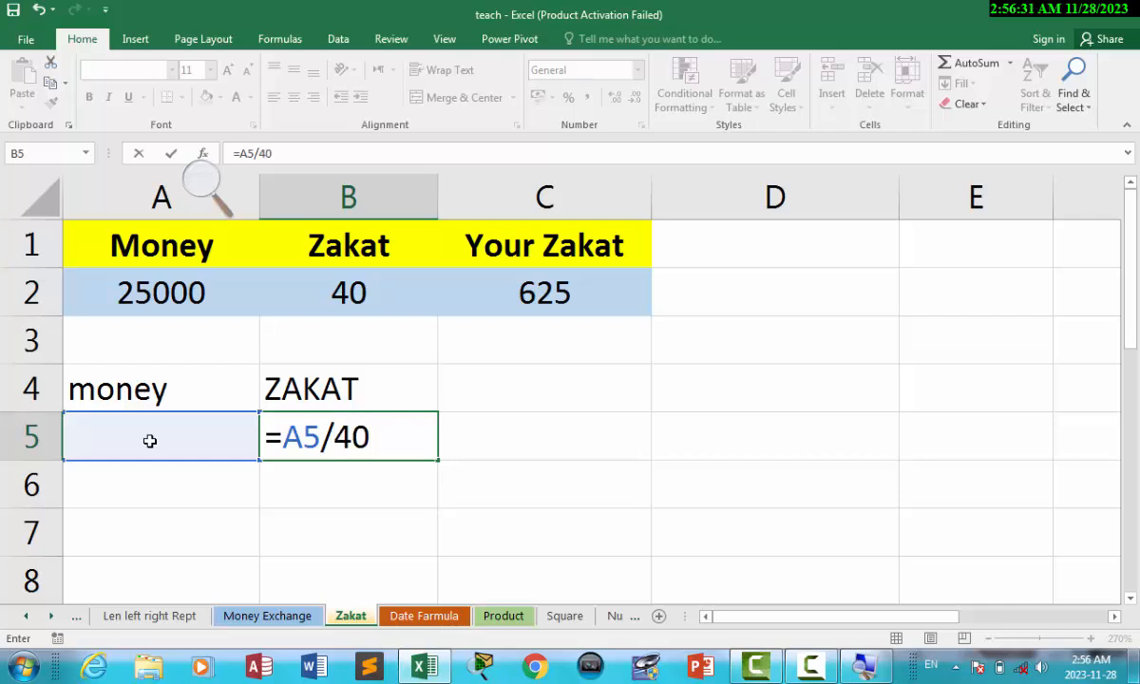
key("Return")
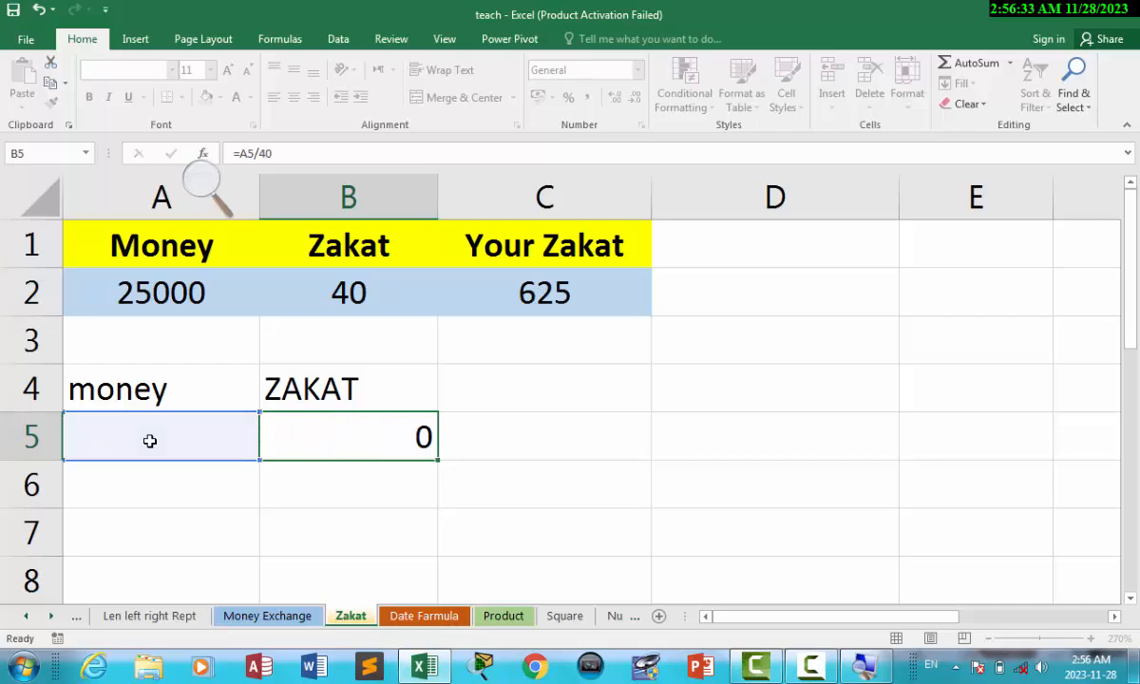
left_click(150, 424)
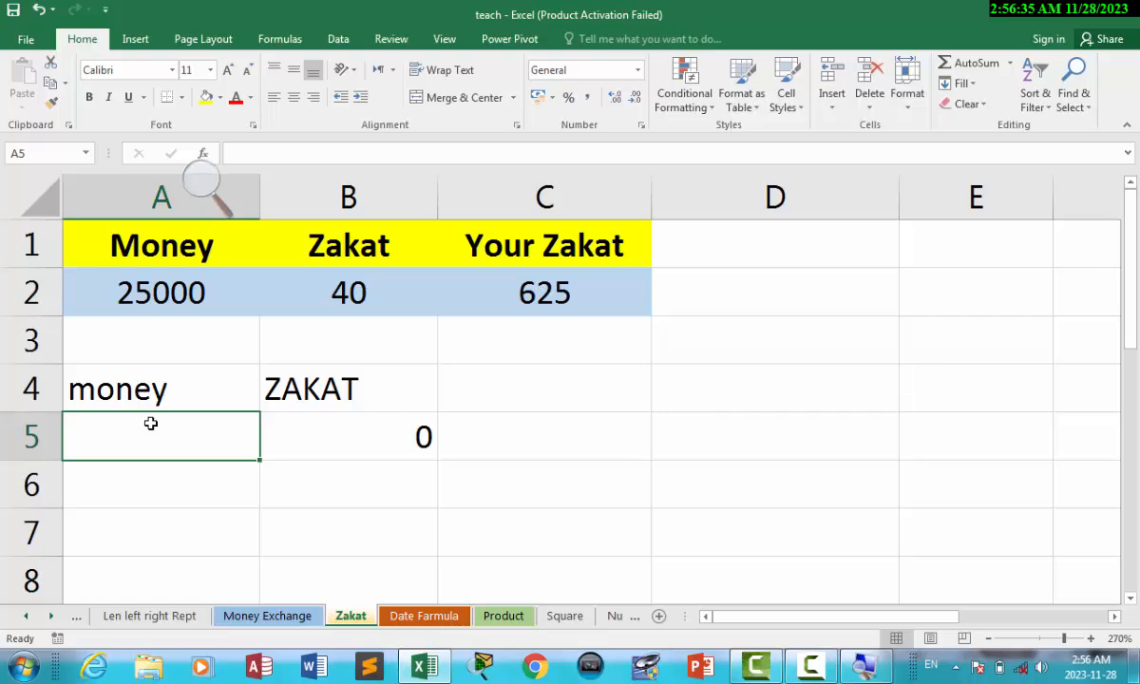
type("40")
left_click(369, 465)
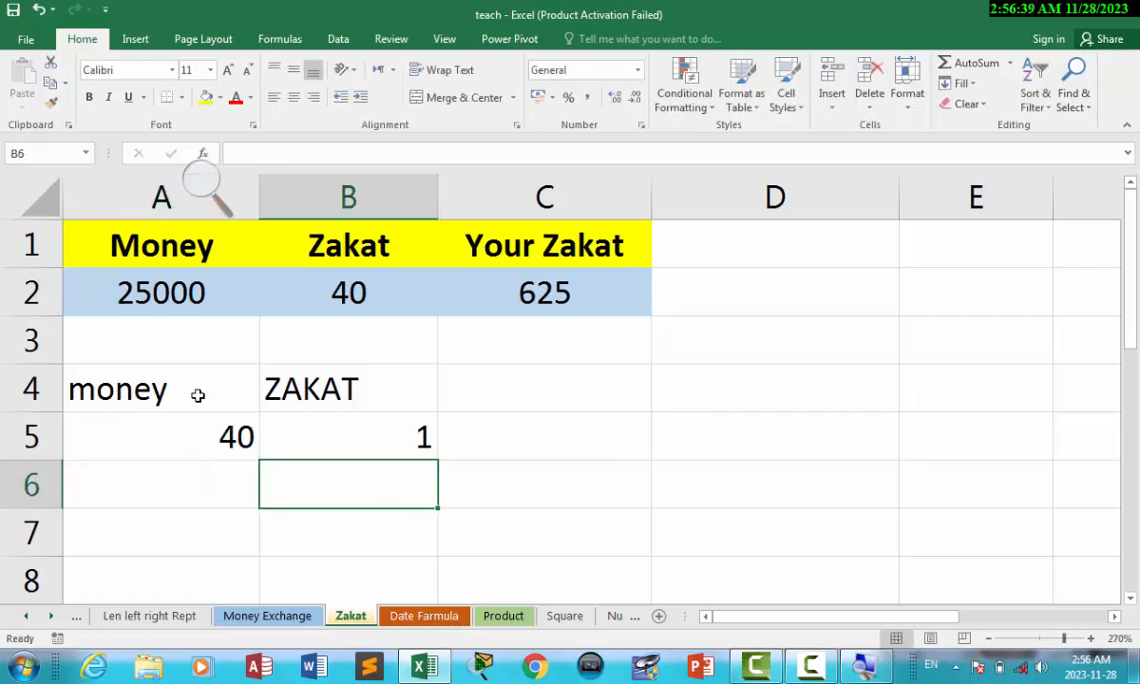
left_click_drag(198, 395, 395, 440)
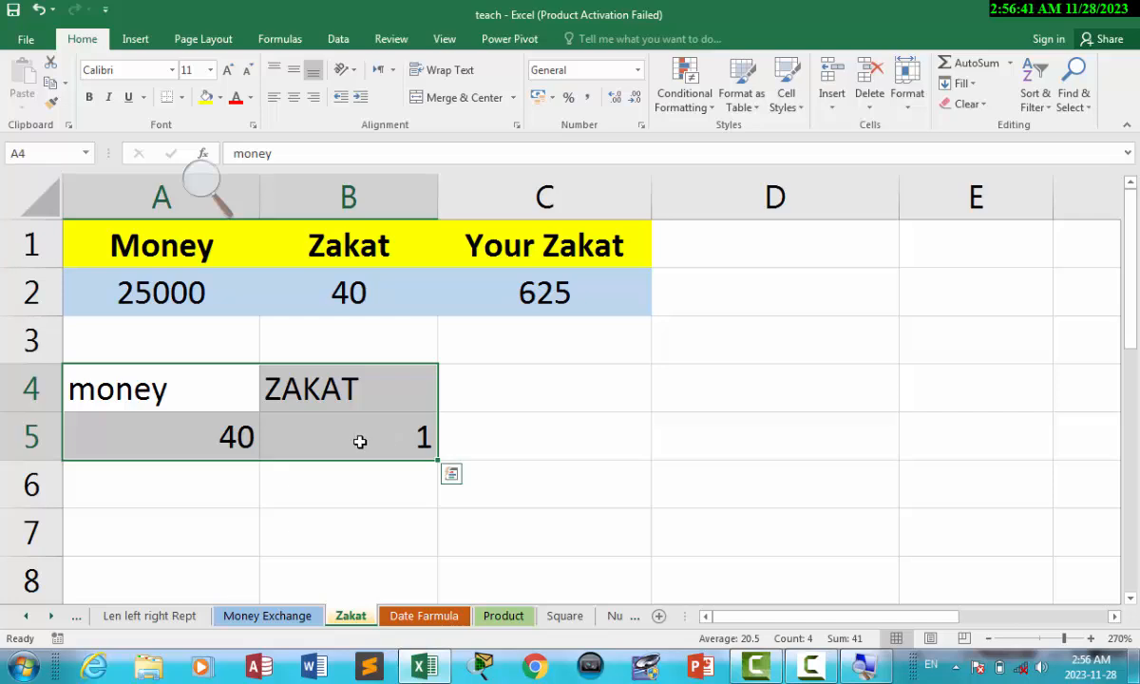
key("Delete")
left_click(547, 395)
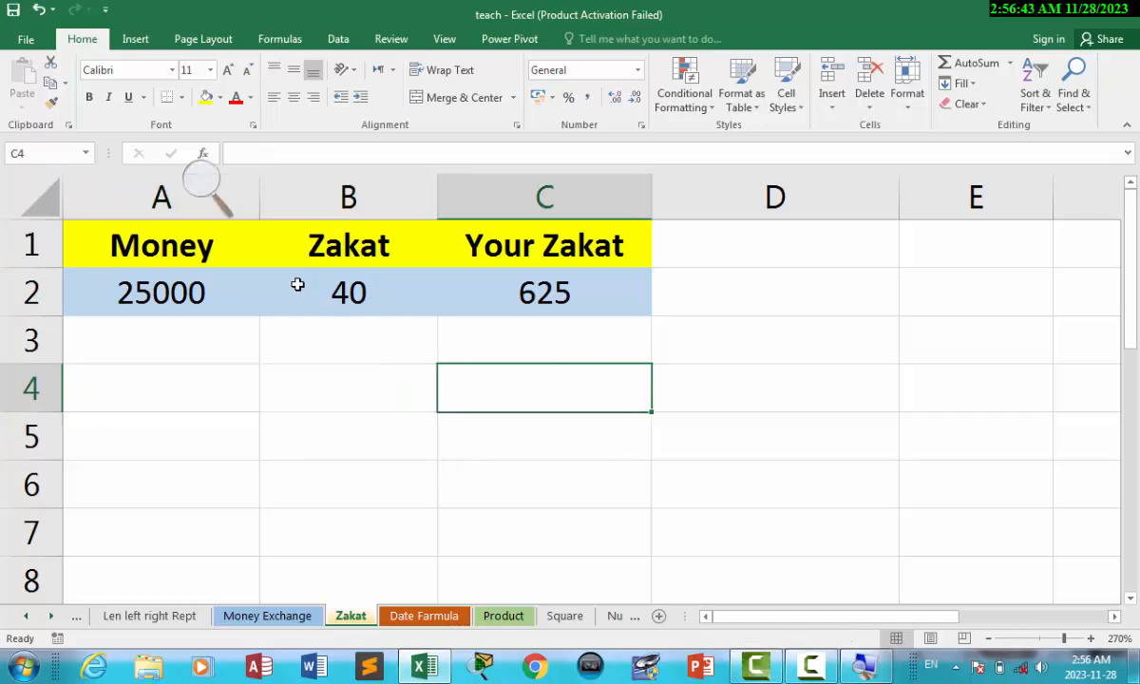
left_click(225, 302)
left_click_drag(225, 301, 344, 295)
left_click(408, 372)
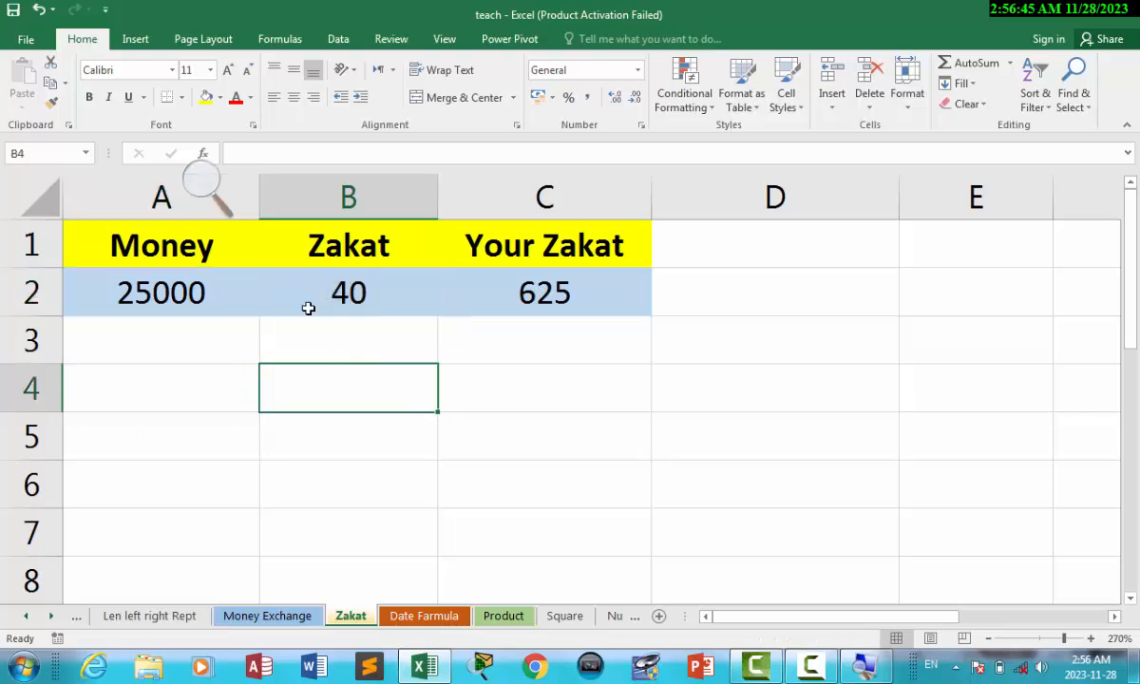
left_click(353, 295)
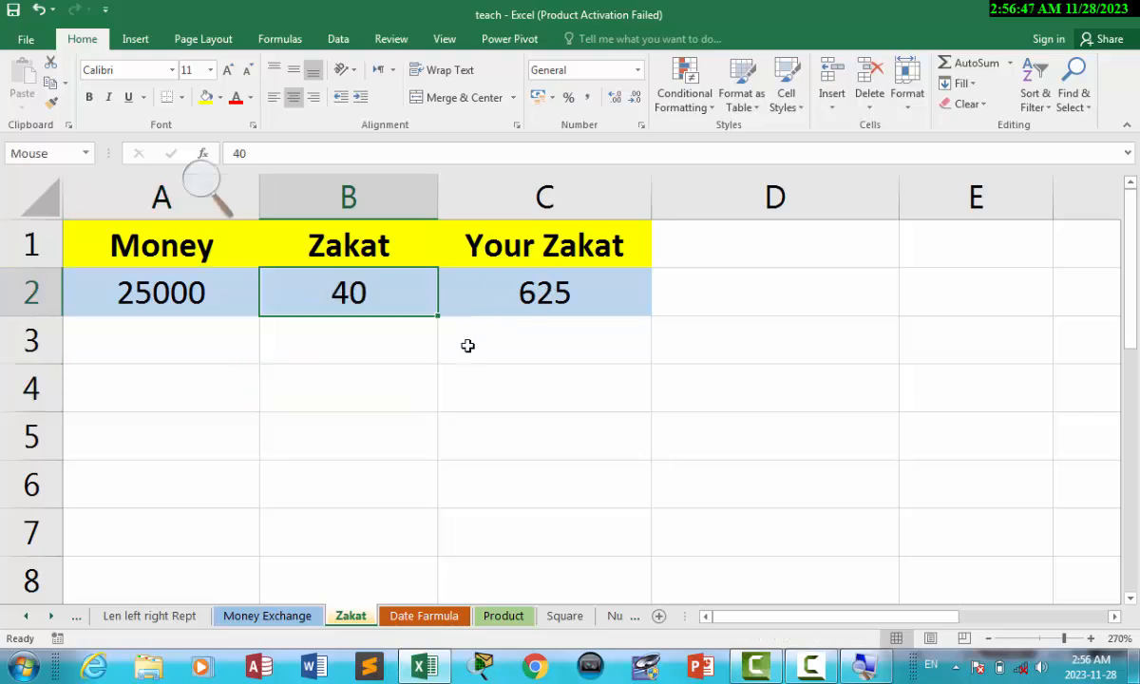
left_click(812, 665)
left_click(1062, 616)
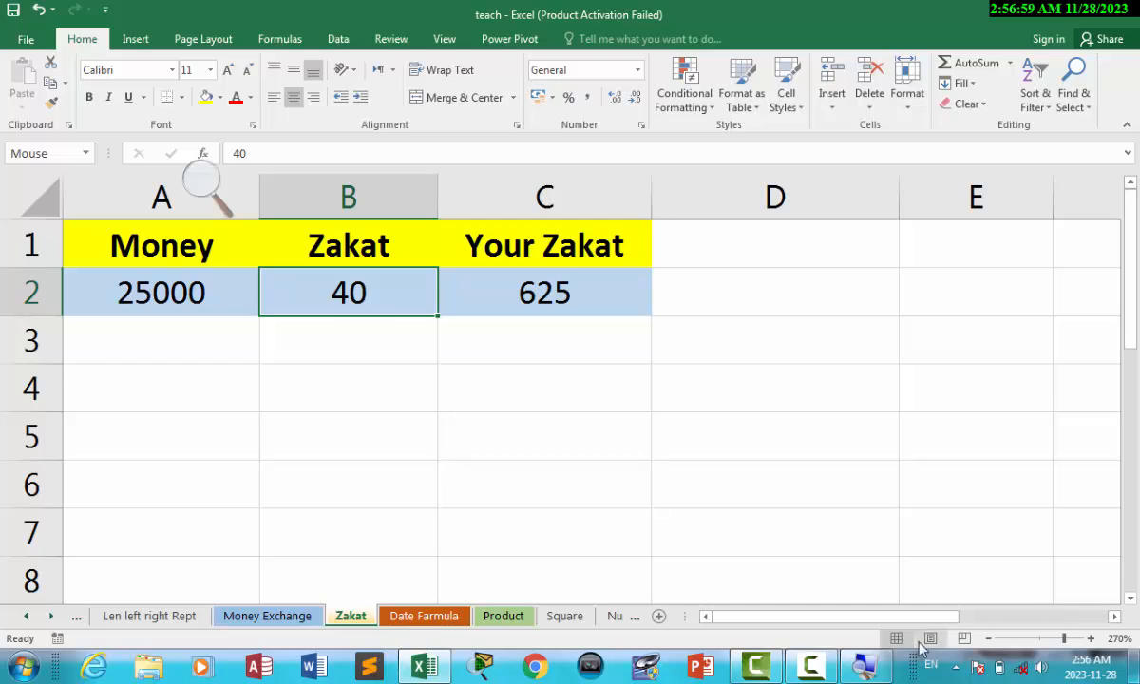
left_click(812, 670)
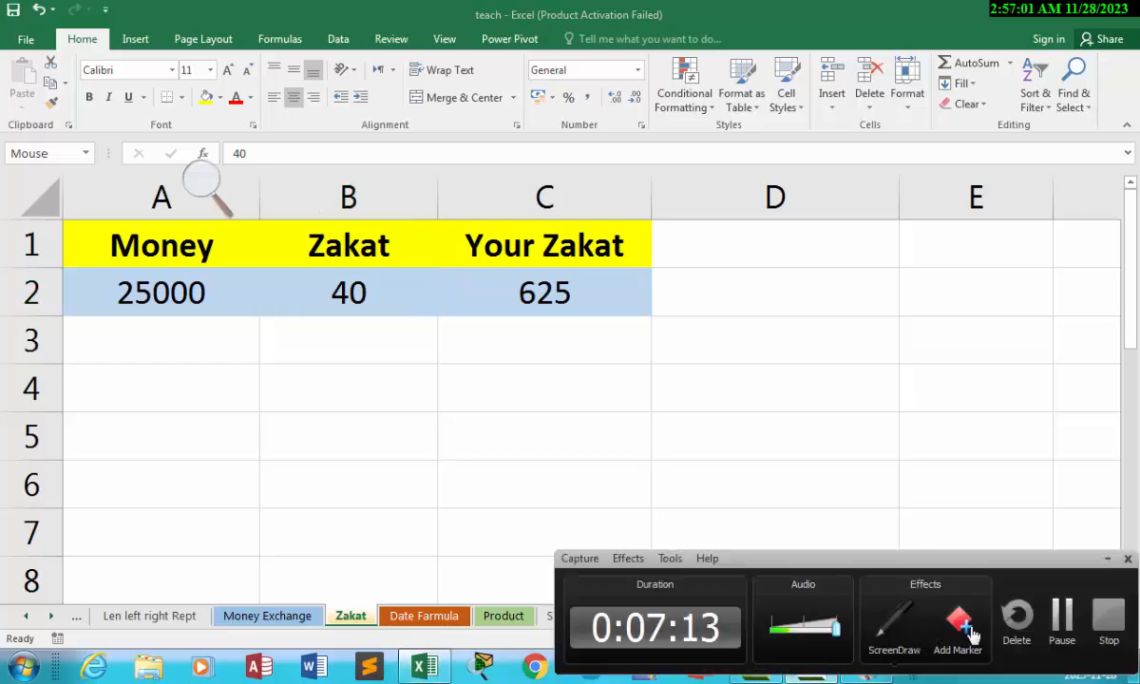
left_click(1062, 625)
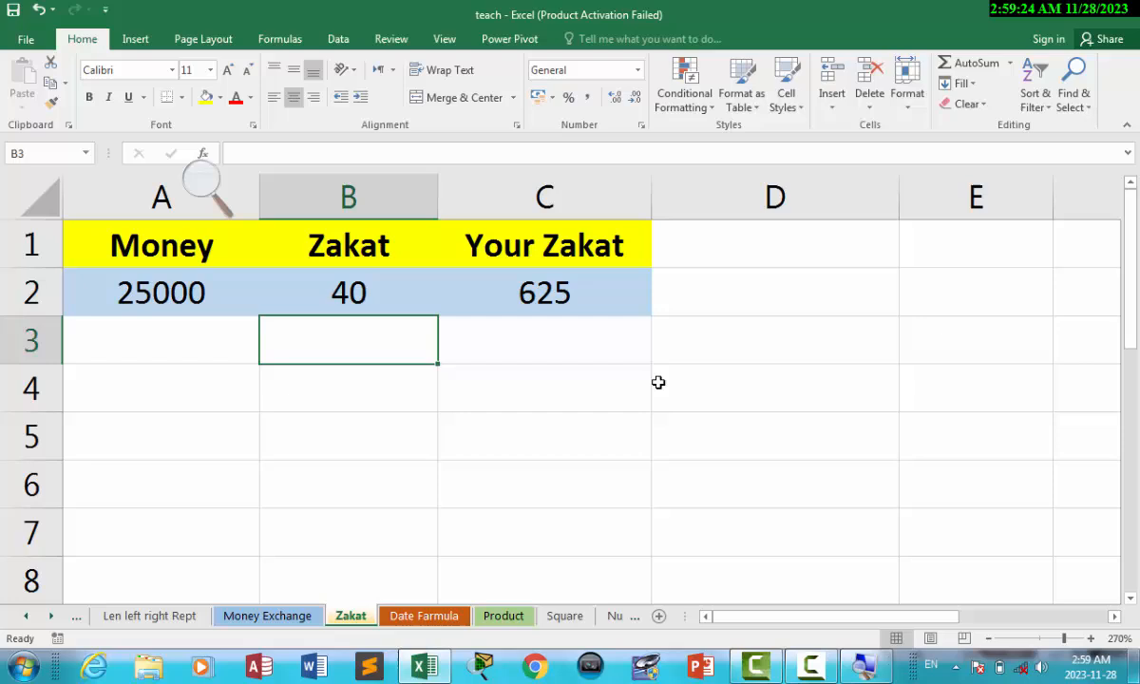
left_click(448, 369)
key("Up")
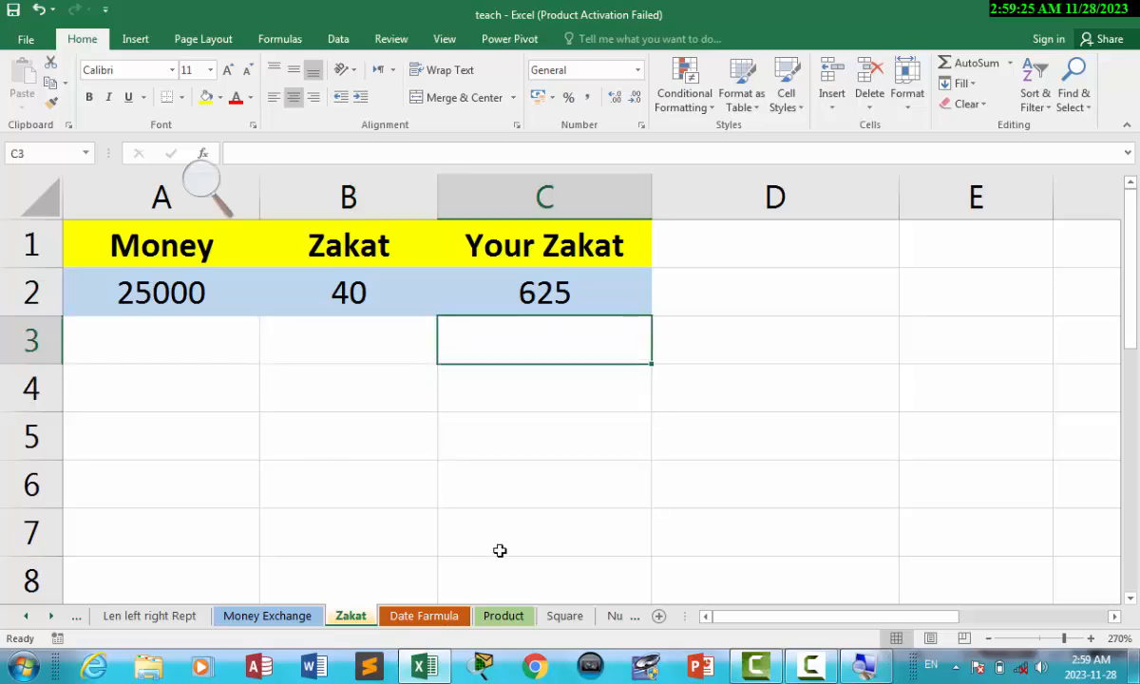
On the Money Exchange sheet, set the rate to 40 Af for 1 Pk in A3 and B3.
left_click(252, 617)
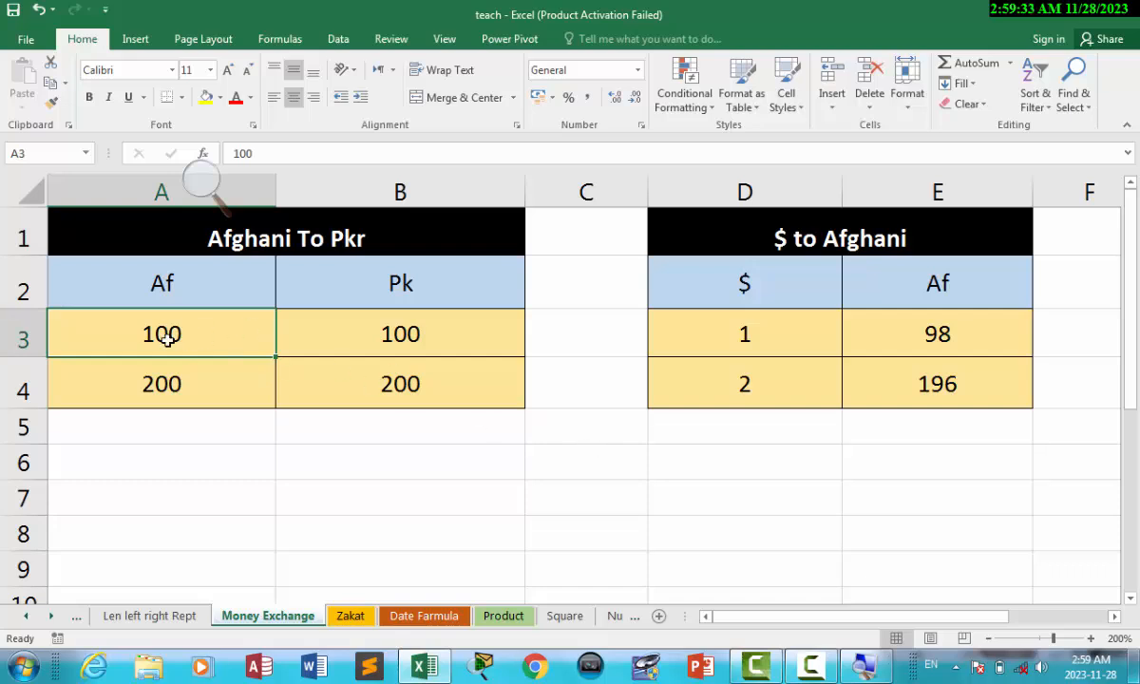
type("40")
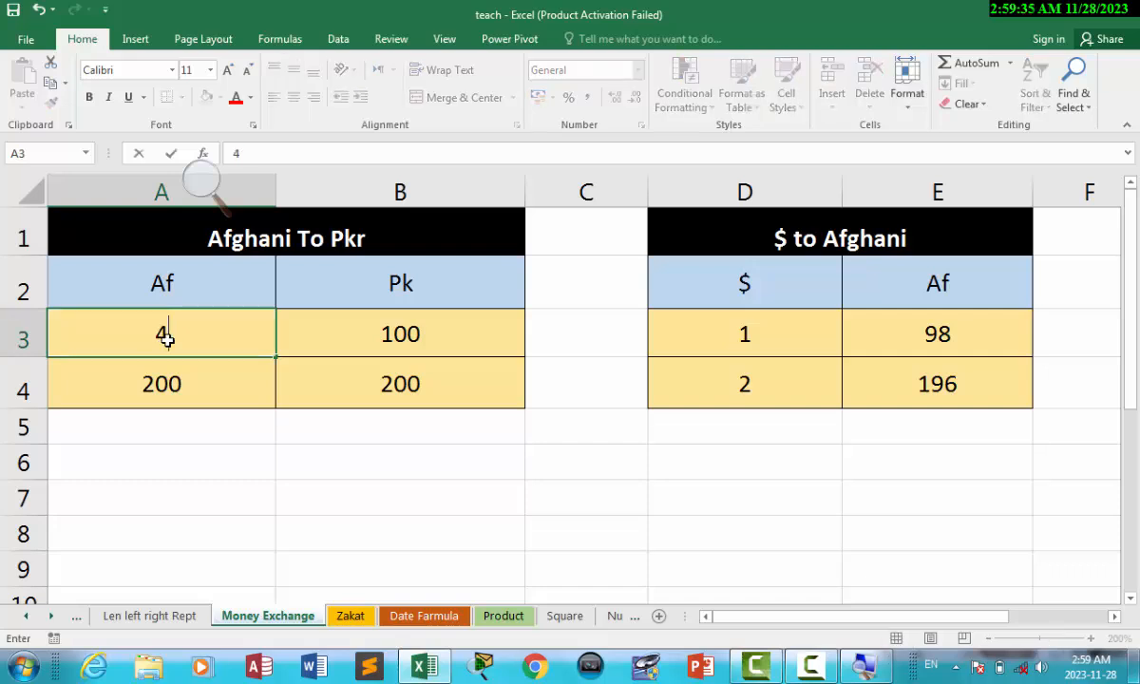
left_click(431, 334)
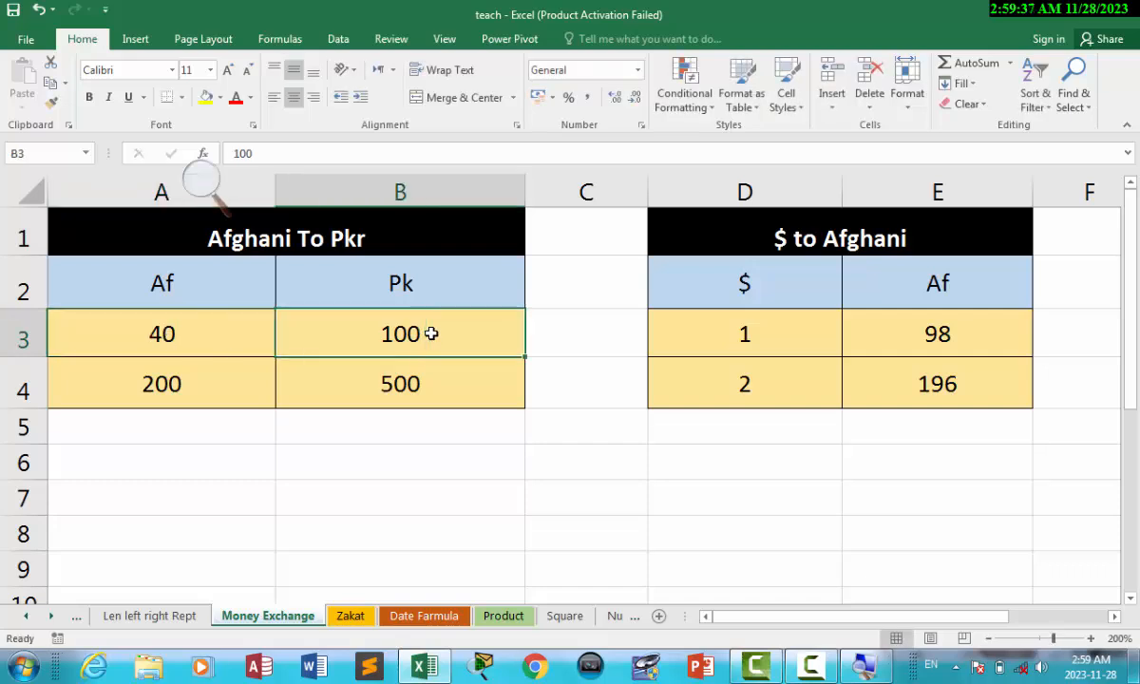
type("1")
left_click(195, 486)
Convert 80 and then 24345 Af in A4, so B4 shows 608.625 Pk.
left_click(162, 383)
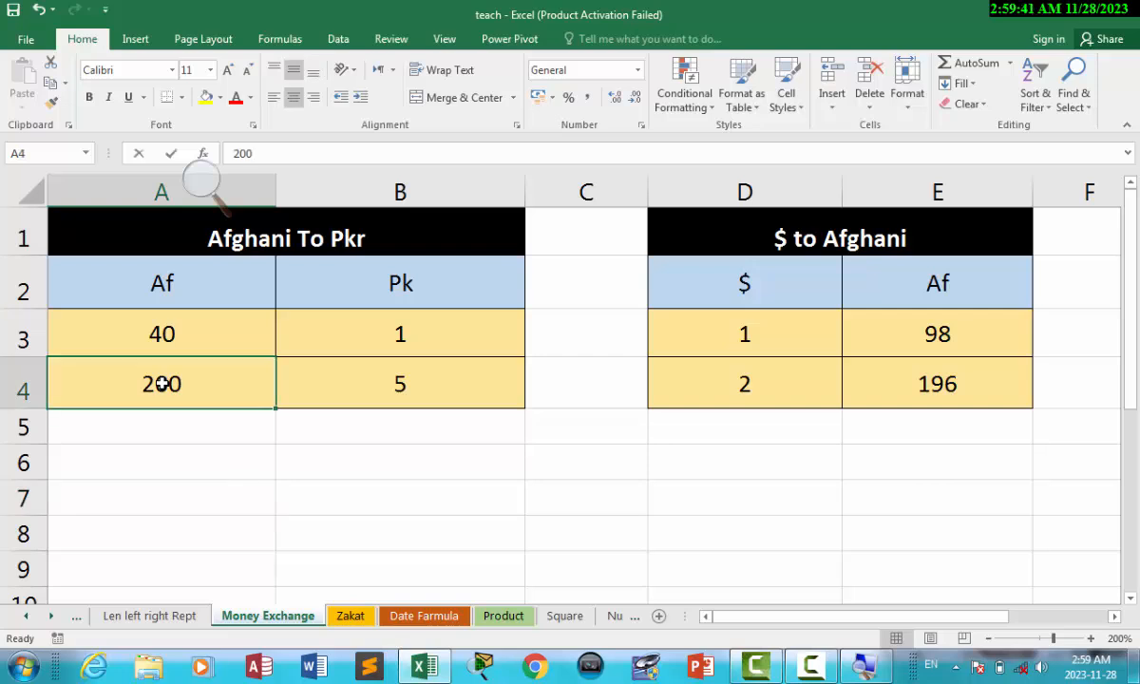
type("80")
left_click(439, 454)
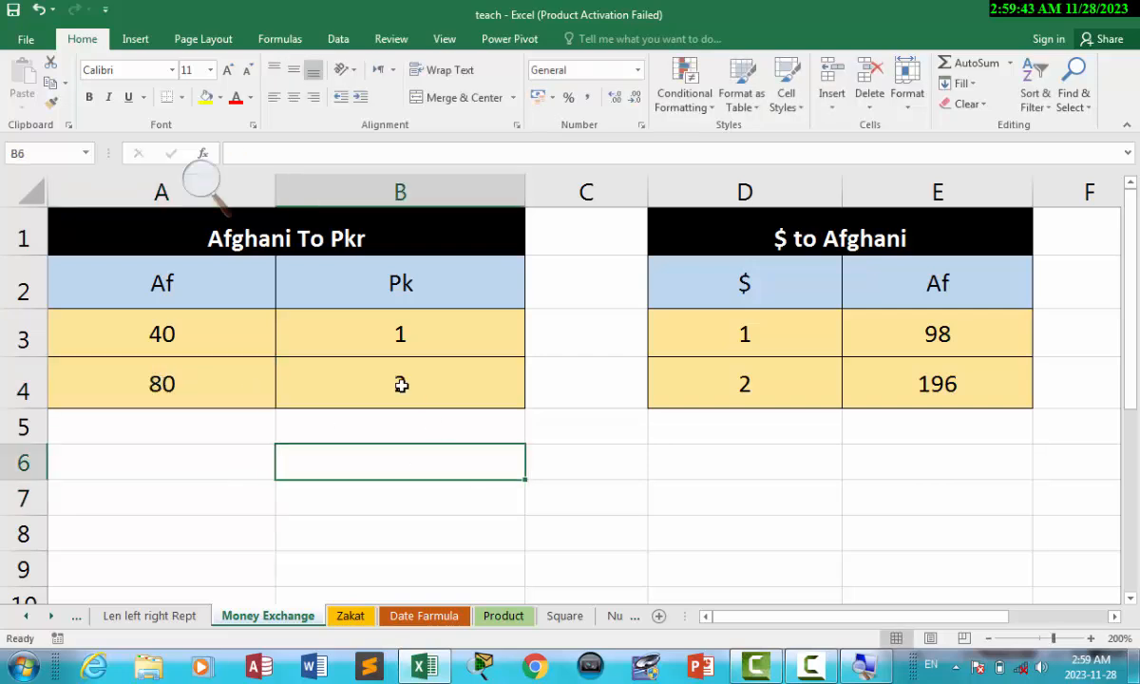
left_click(199, 392)
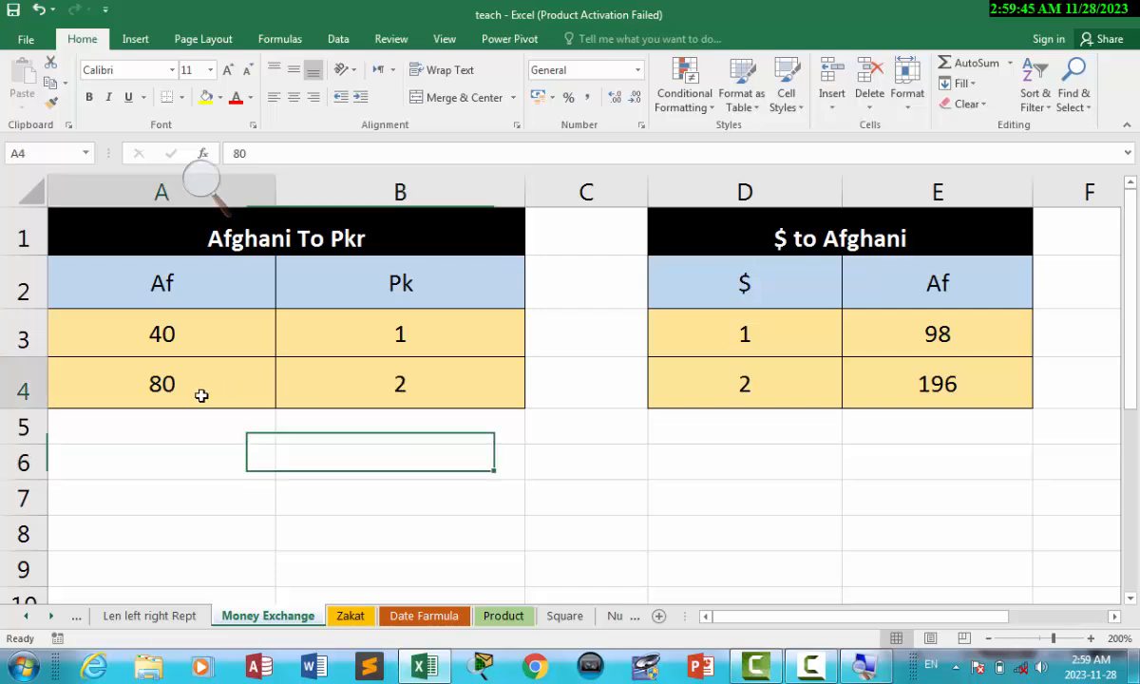
type("24345")
left_click(390, 458)
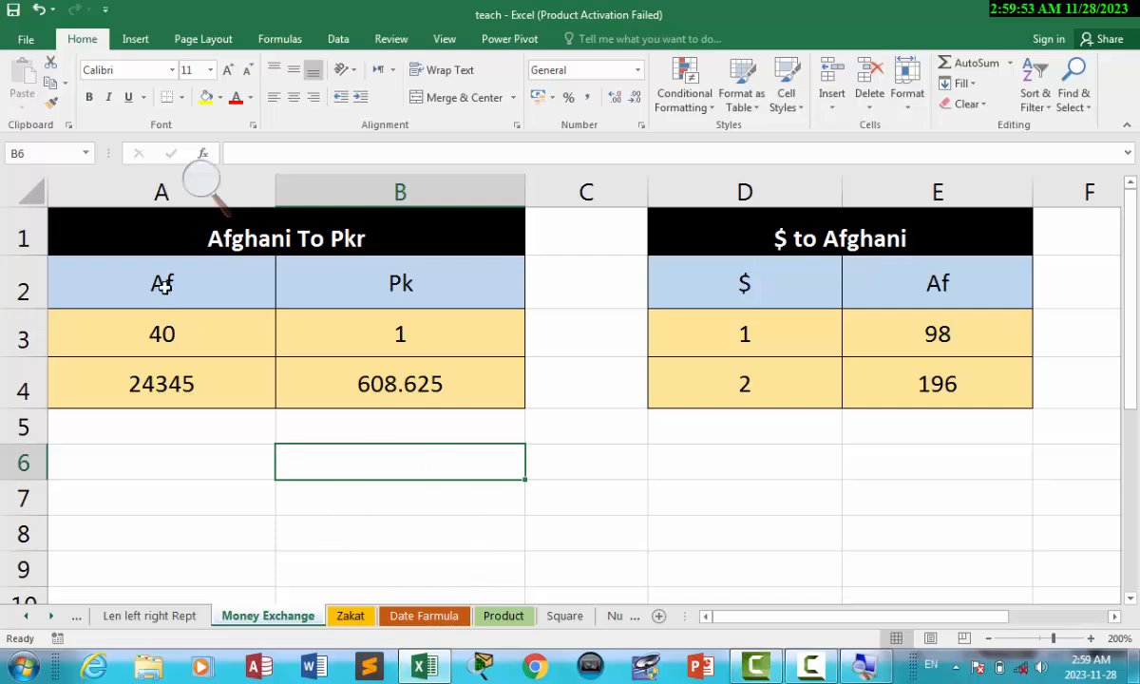
left_click_drag(152, 271, 379, 383)
left_click(471, 536)
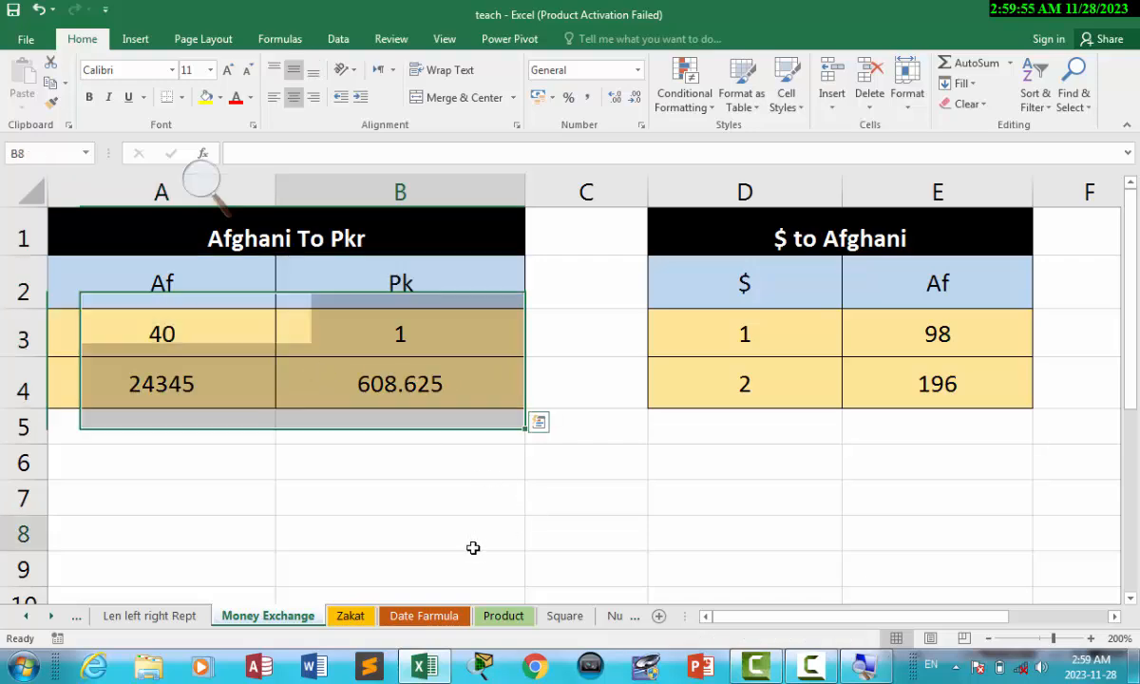
Move the Product sheet tab between Zakat and Date Farmula and open it.
left_click(415, 617)
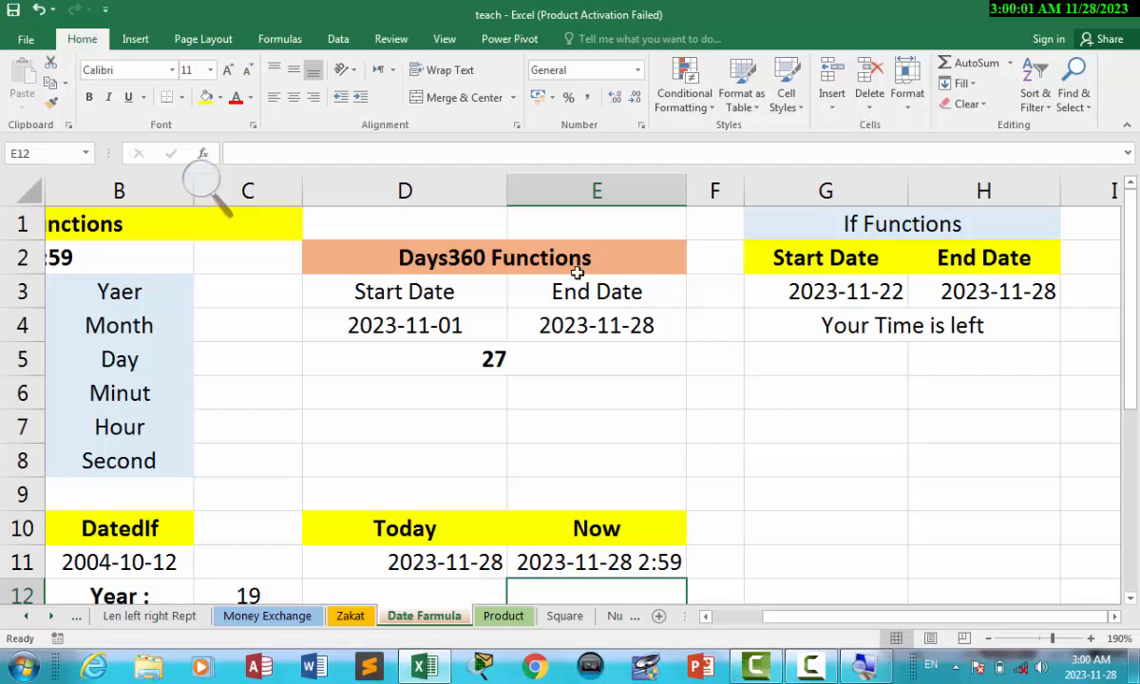
left_click(517, 254)
left_click_drag(821, 309, 870, 323)
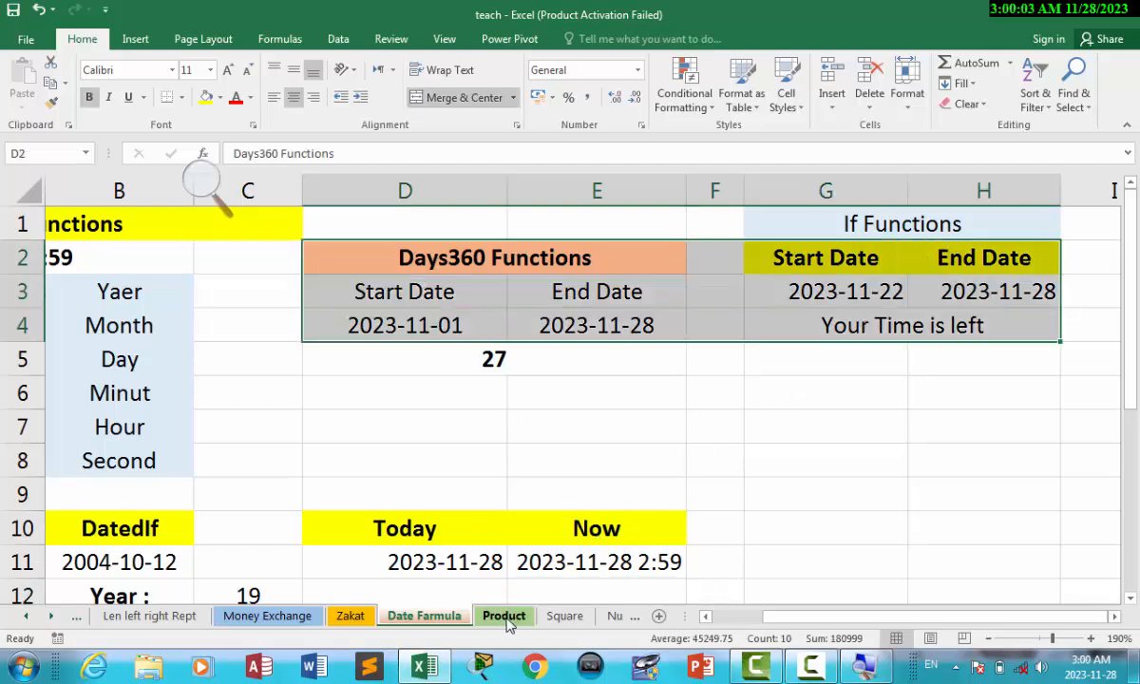
left_click_drag(506, 622, 377, 616)
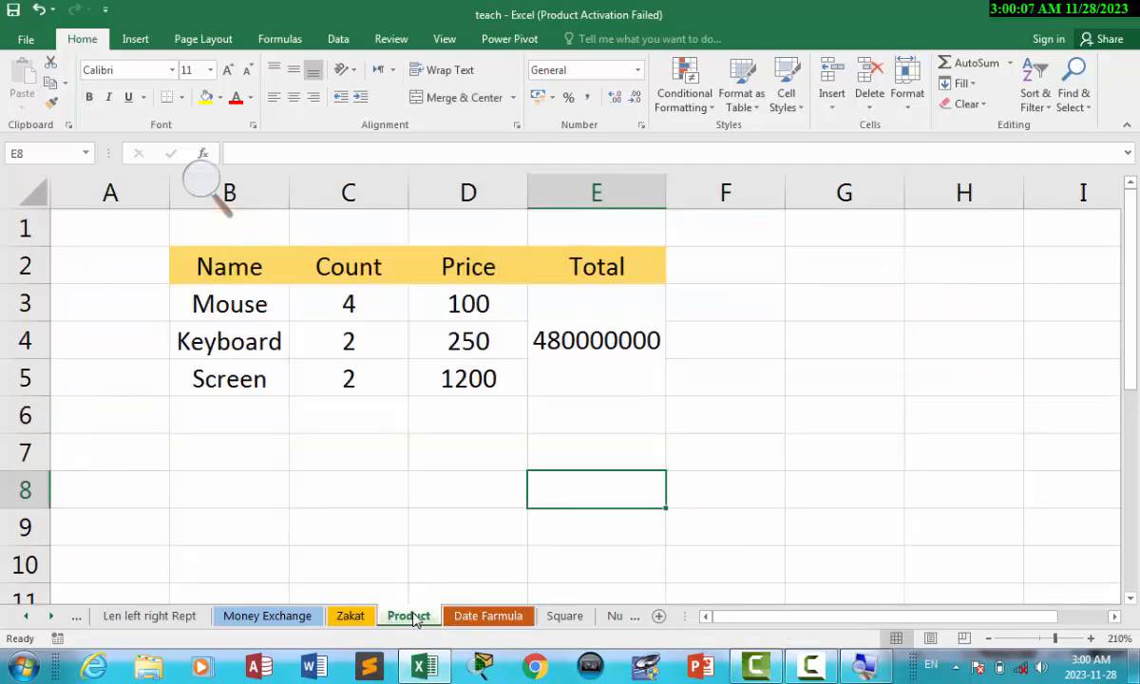
left_click(313, 482)
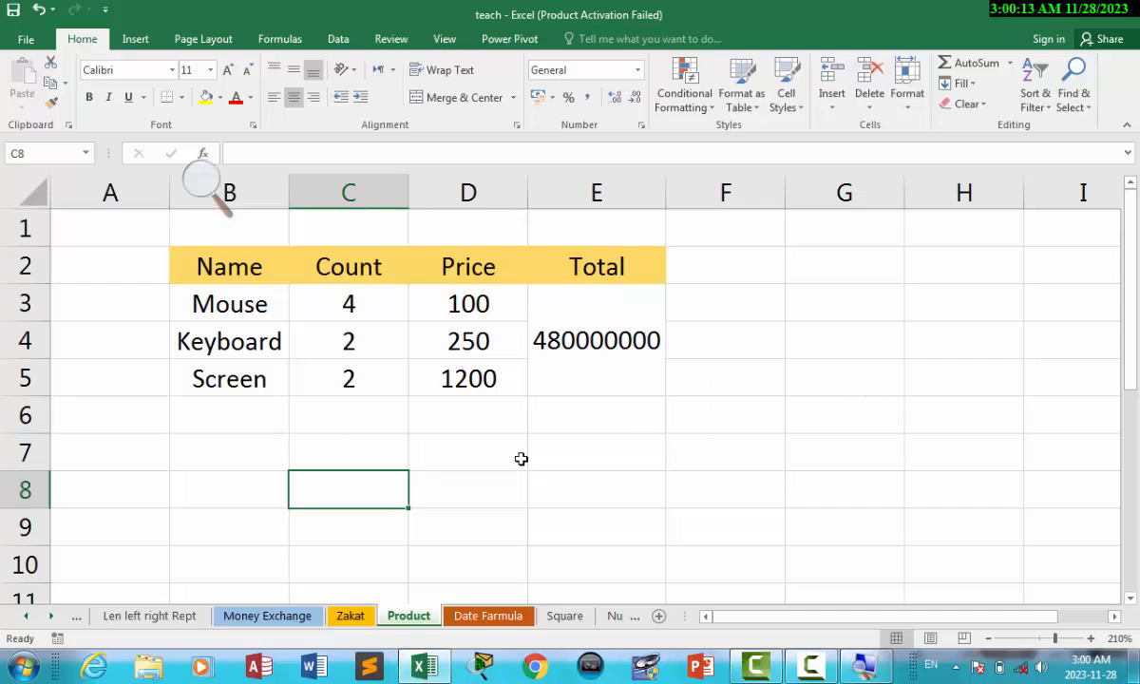
Test =SUM(C3:D5) in F7, which shows 1558, then clear F7 again.
left_click(727, 456)
type("=")
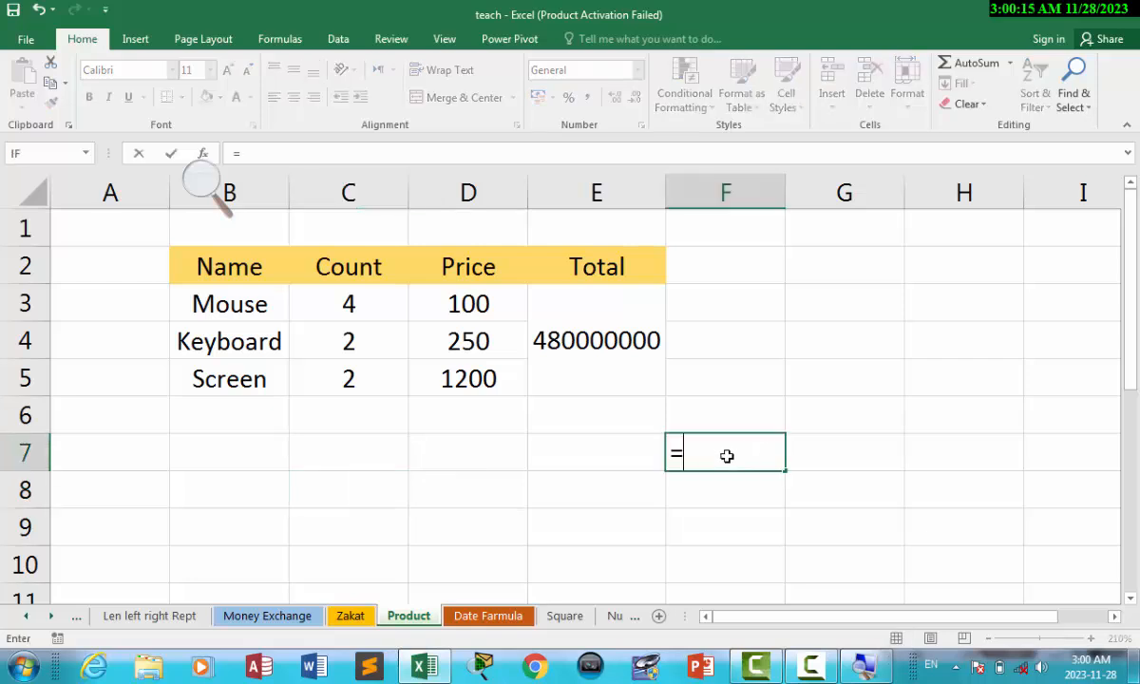
type("sum")
key("Tab")
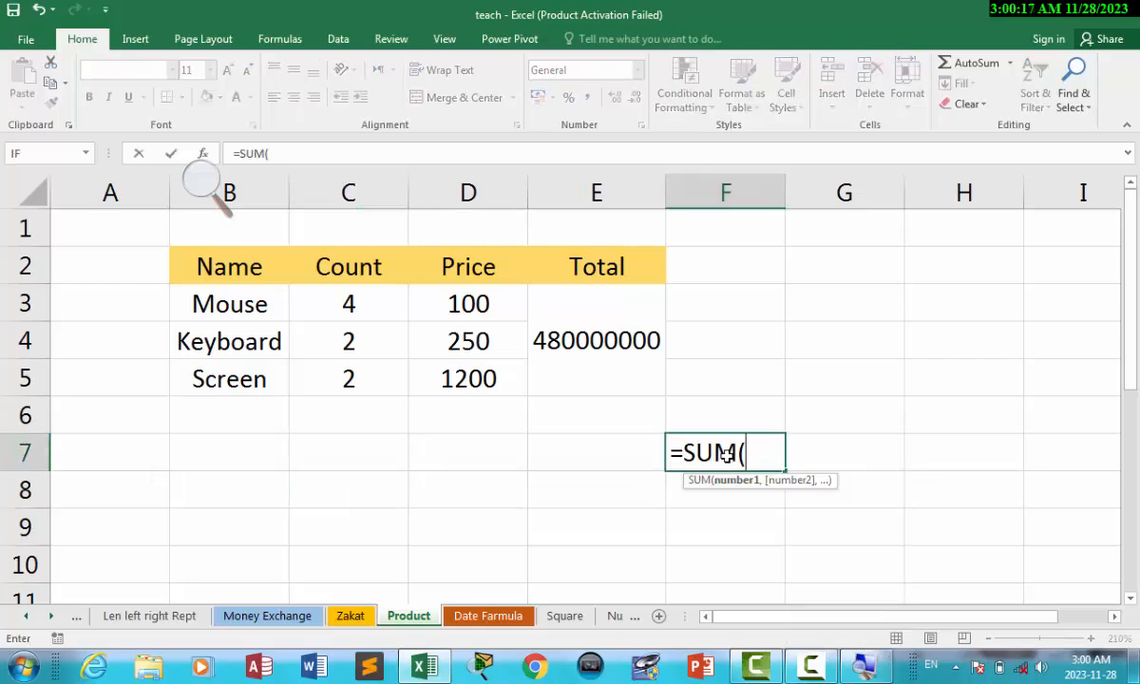
left_click_drag(364, 300, 473, 380)
type(")")
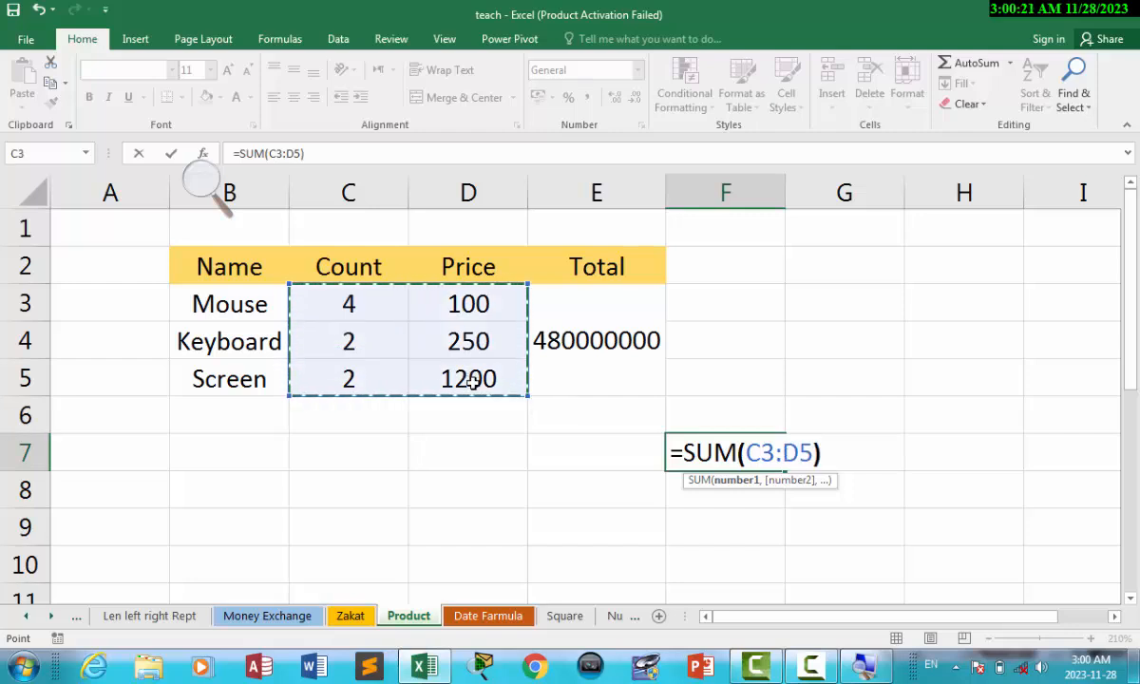
key("Return")
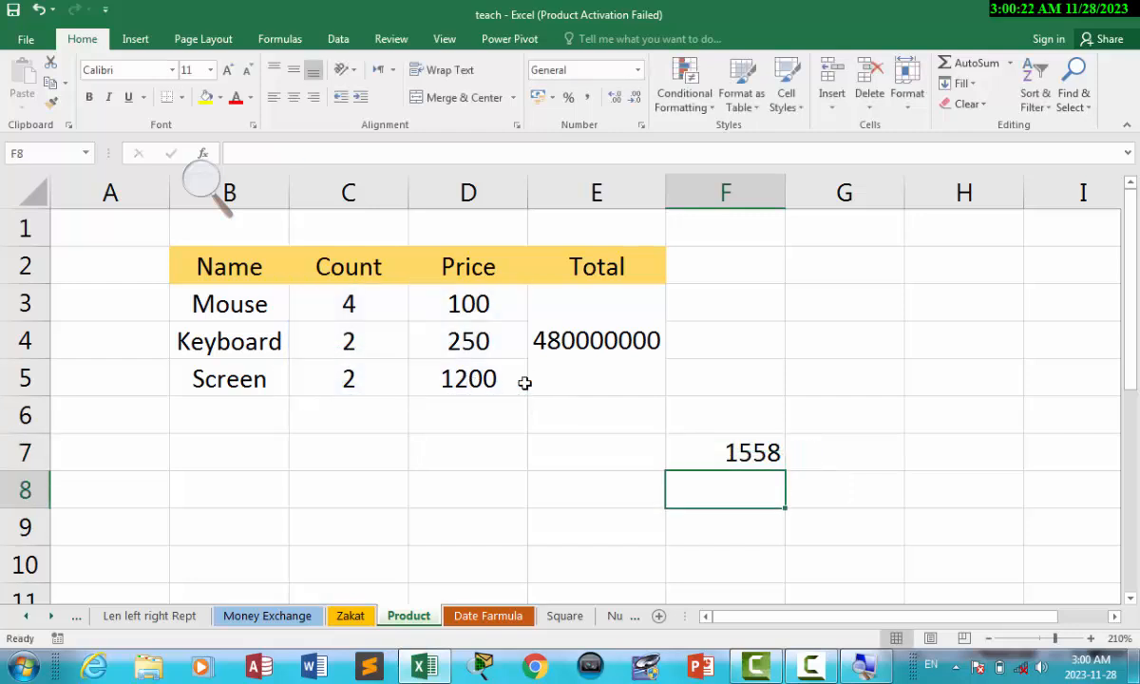
left_click(739, 459)
key("BackSpace")
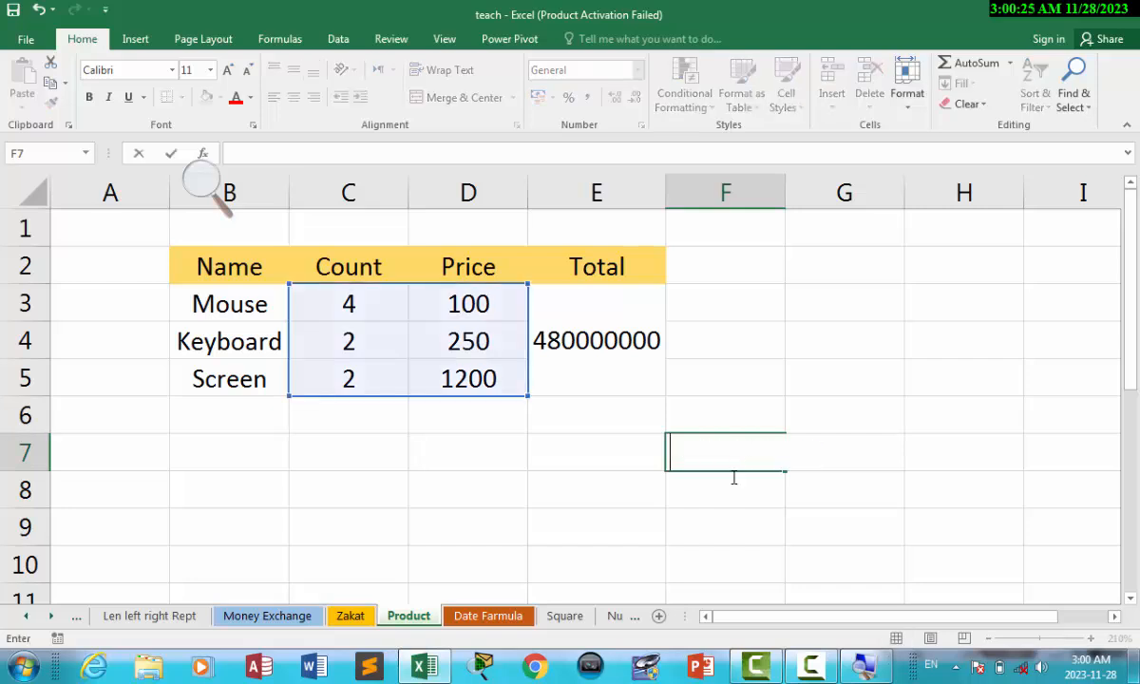
left_click(703, 494)
left_click(712, 454)
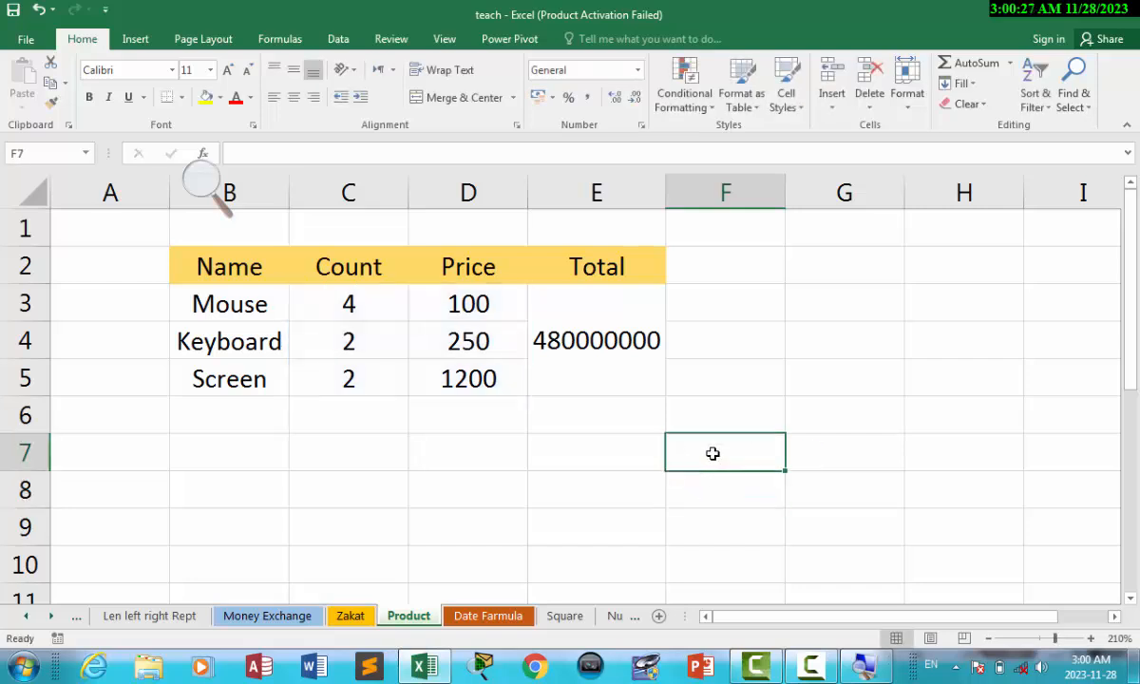
left_click(586, 340)
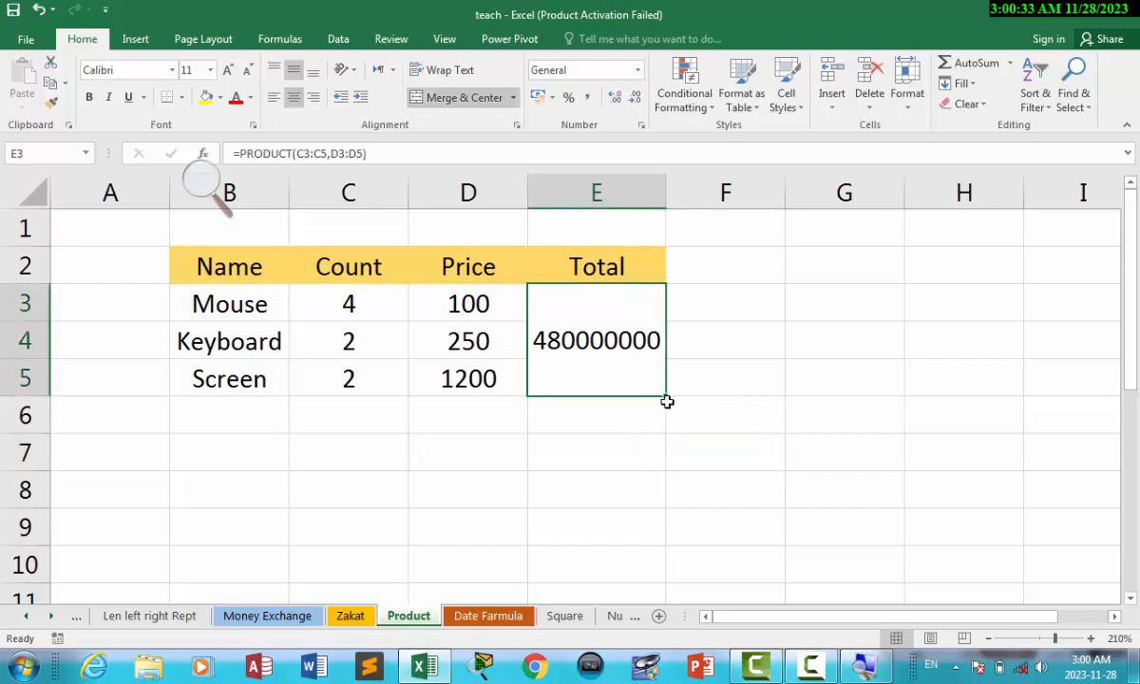
Clear the 480000000 total from the merged Total cell and review the Count and Price values.
key("BackSpace")
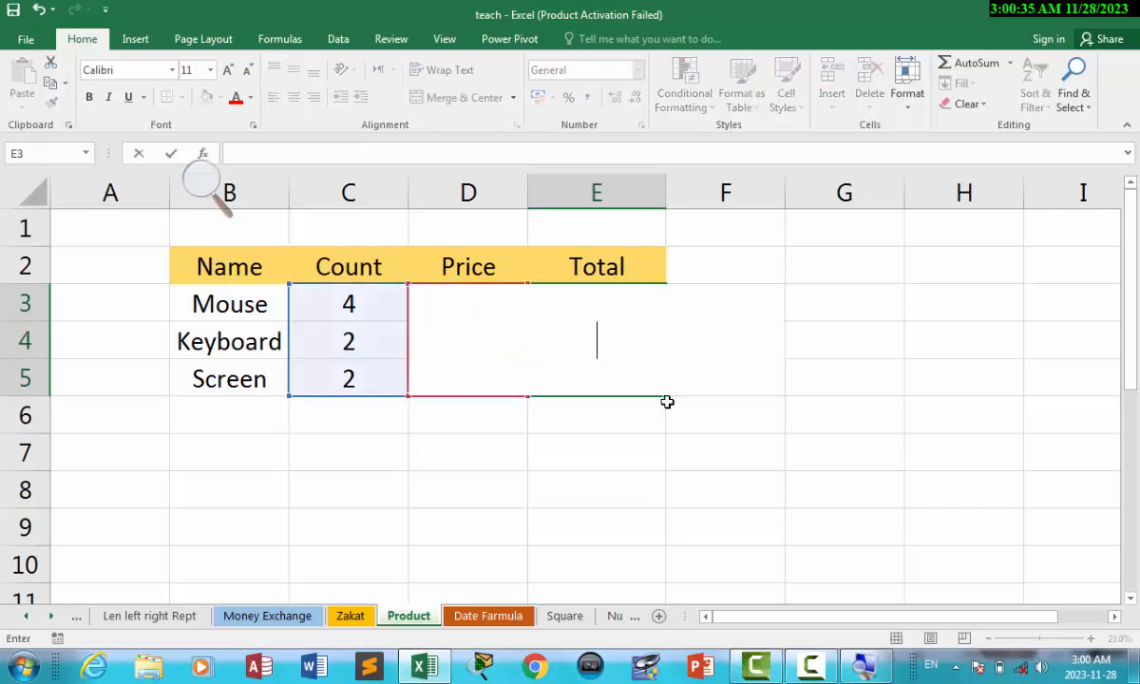
left_click(758, 453)
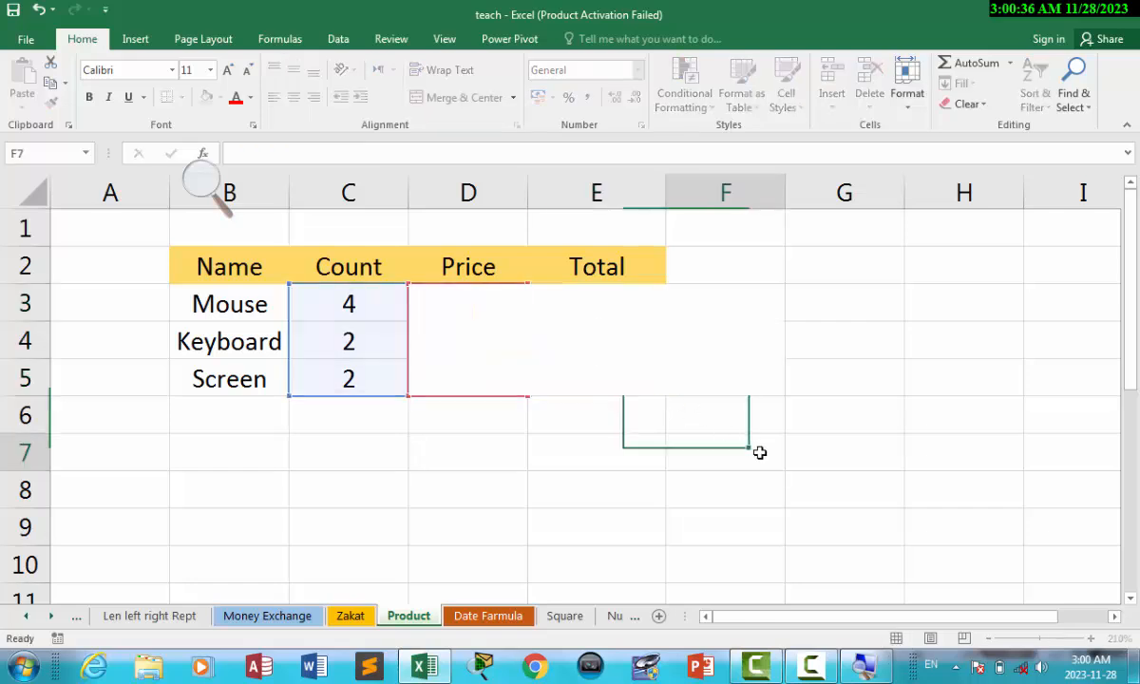
left_click(620, 347)
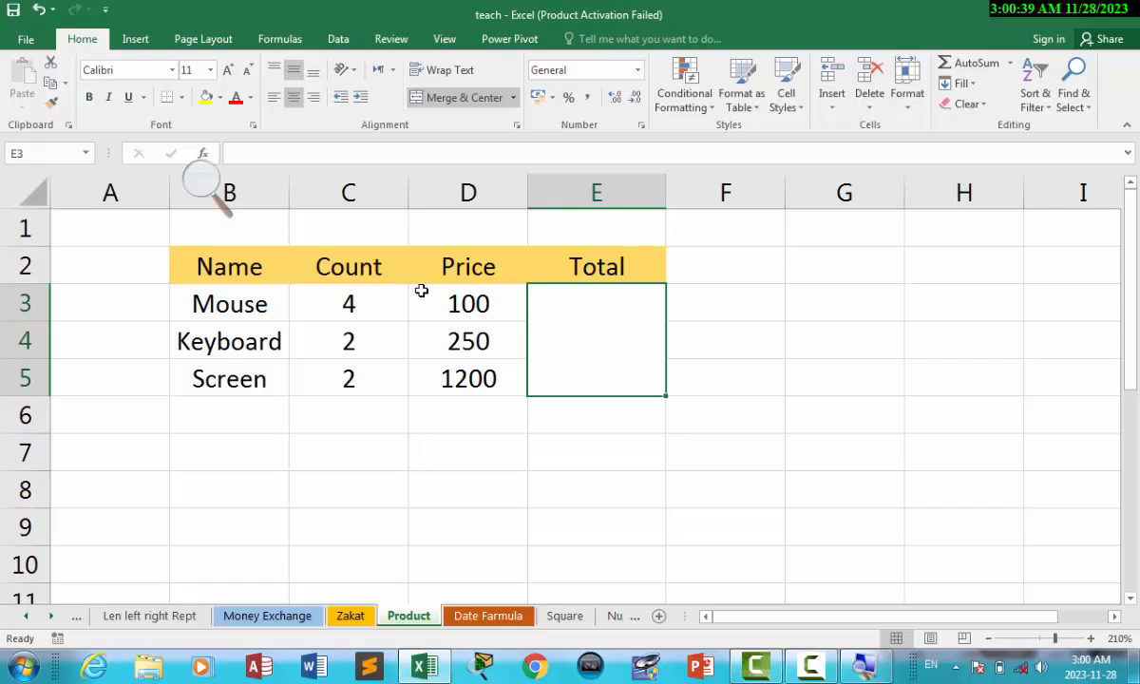
left_click(354, 300)
left_click(480, 302)
left_click(483, 333)
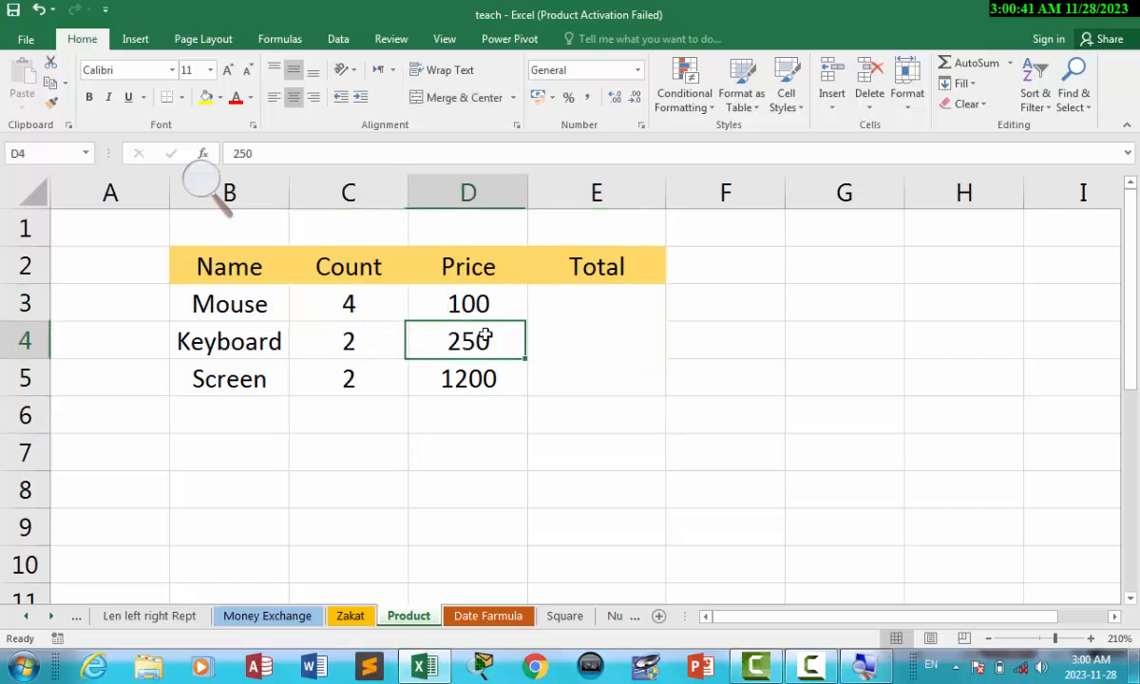
left_click(503, 377)
left_click(616, 348)
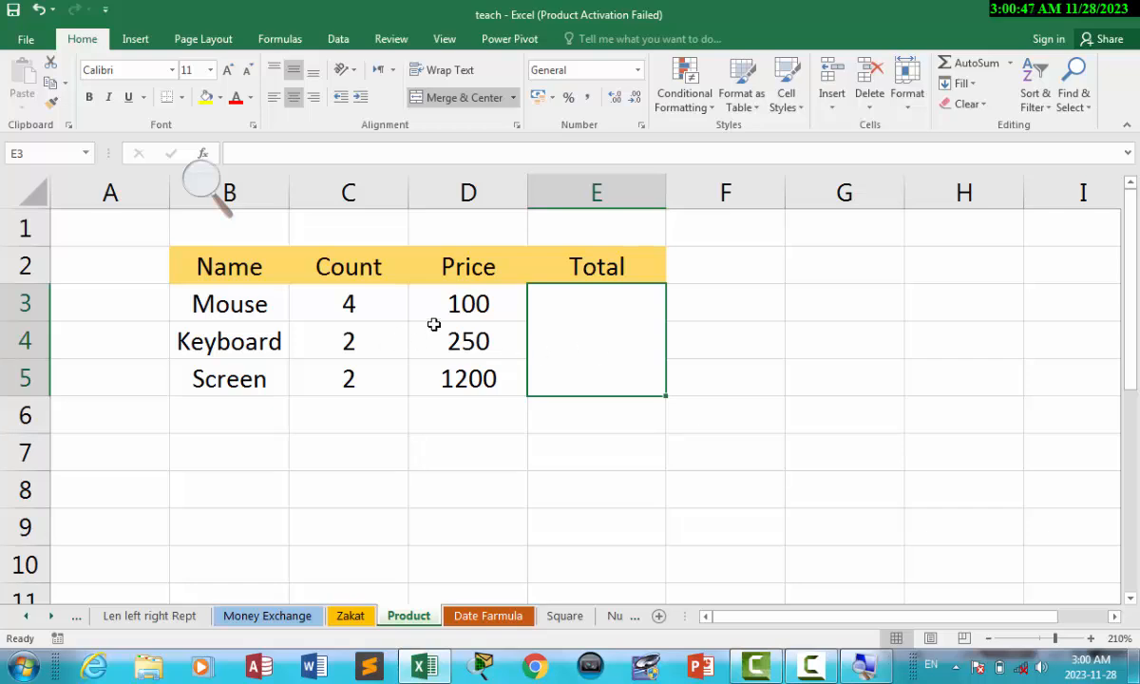
left_click_drag(351, 299, 438, 321)
left_click(564, 313)
Enter =PRODUCT(C3:C5,D3:D6) in the merged Total cell, returning 480000000.
type("=")
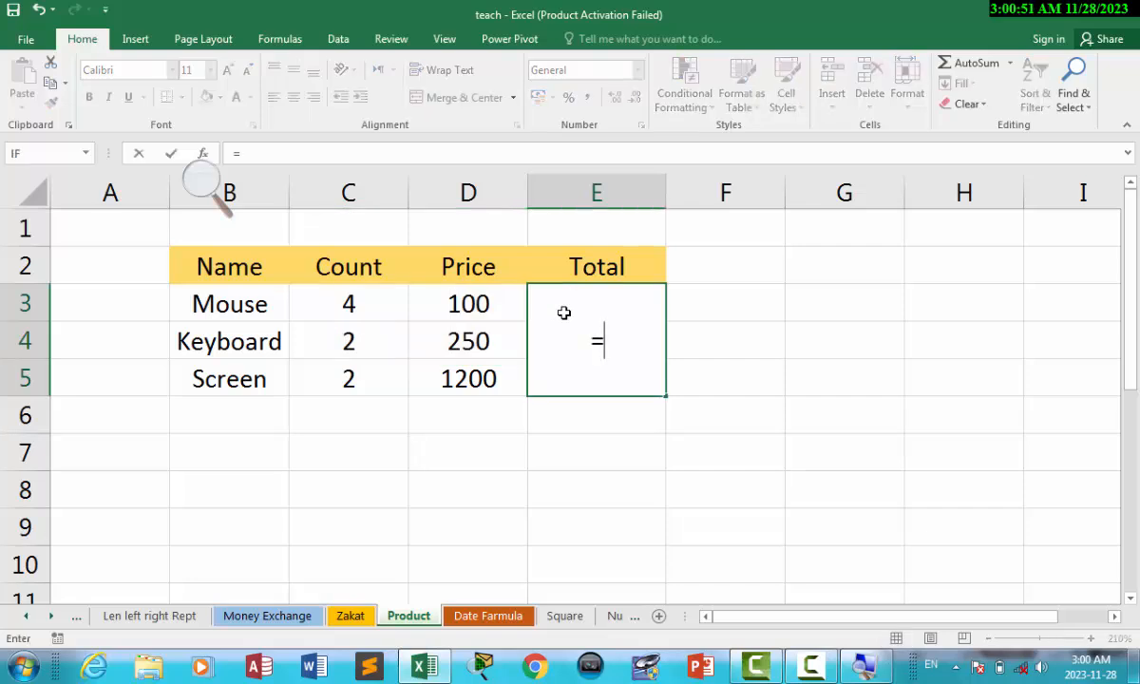
type("pto")
key("BackSpace")
key("BackSpace")
type("ro")
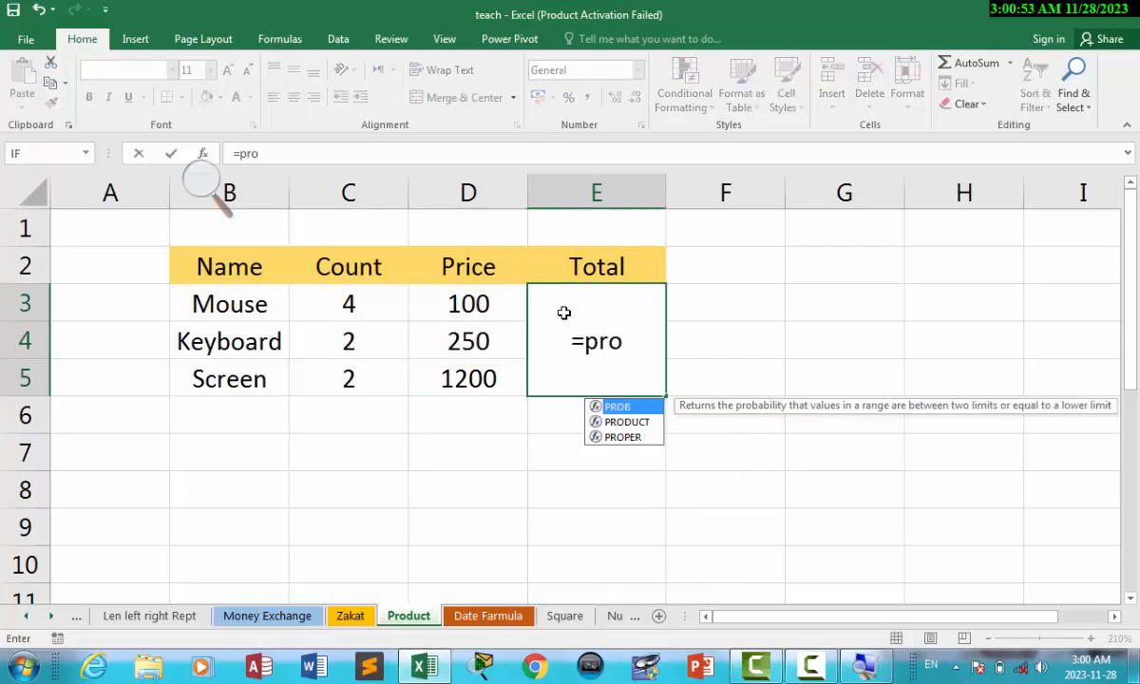
type("d")
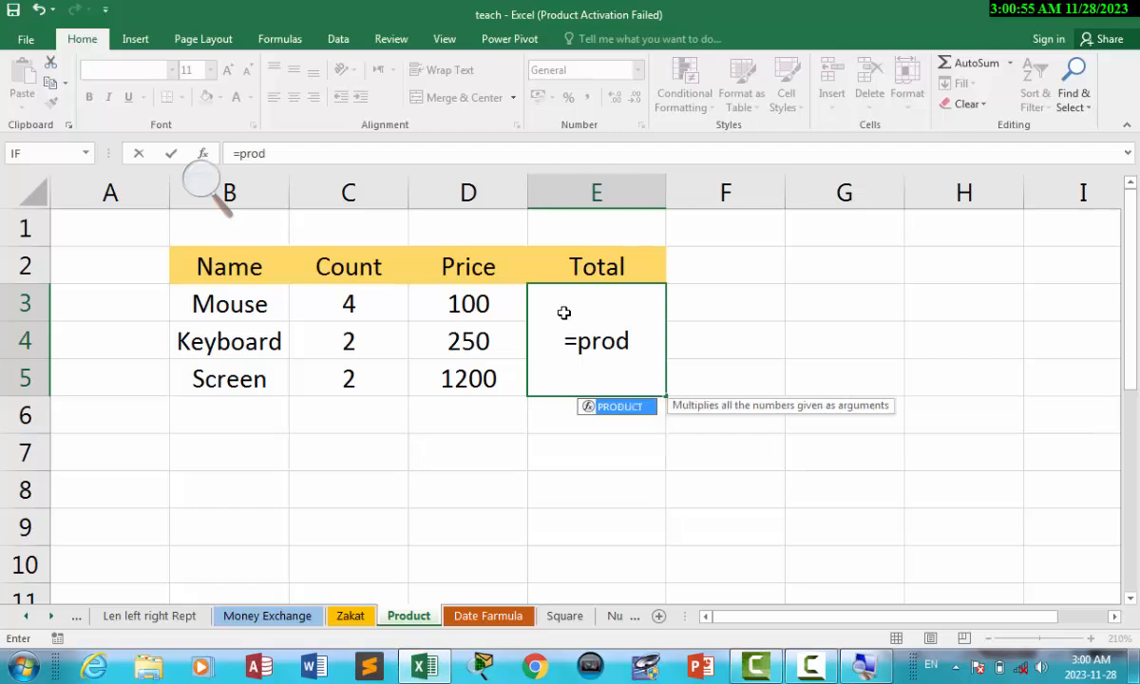
key("Tab")
left_click_drag(364, 306, 361, 385)
type(",")
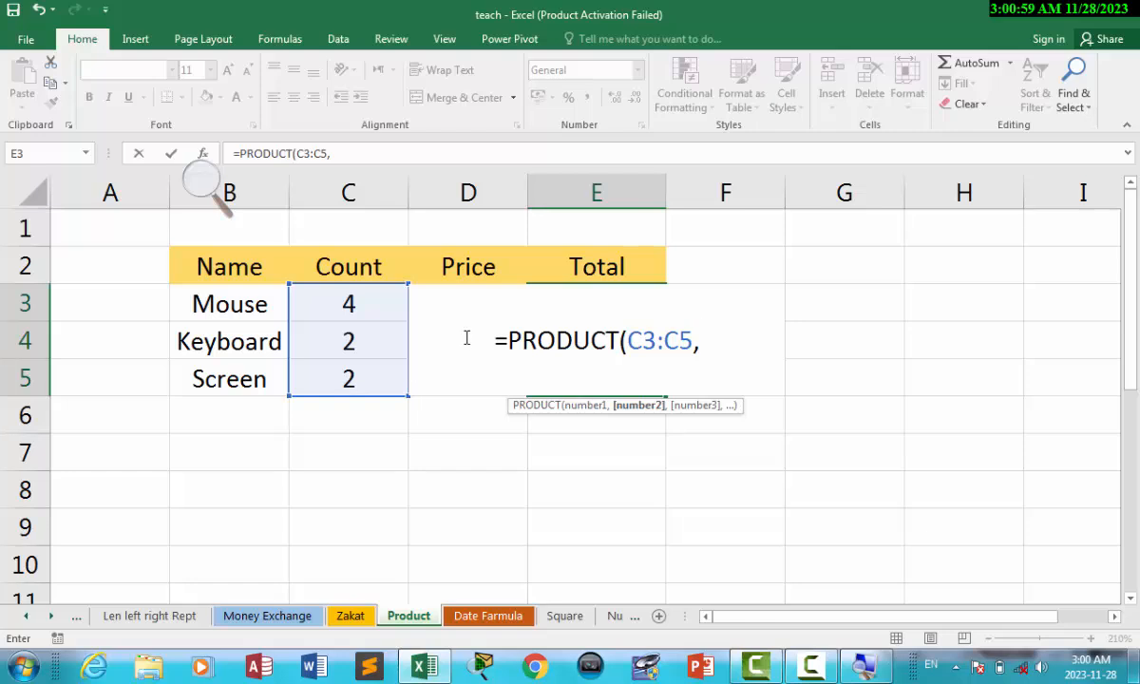
left_click_drag(458, 406, 453, 308)
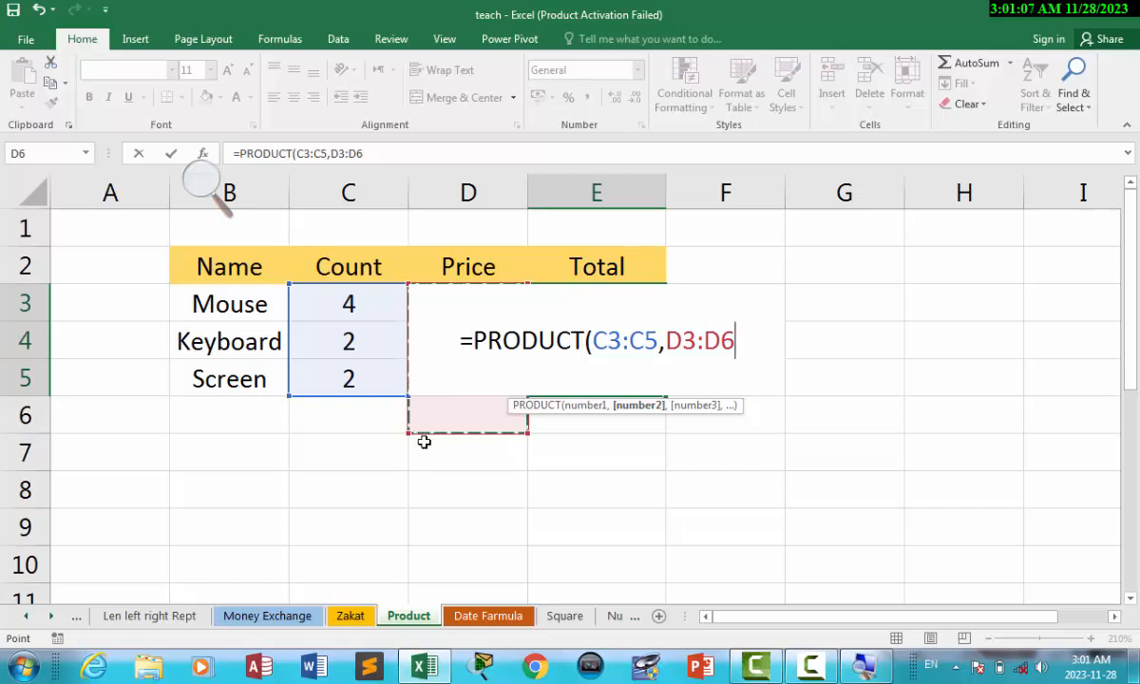
type(")")
key("Return")
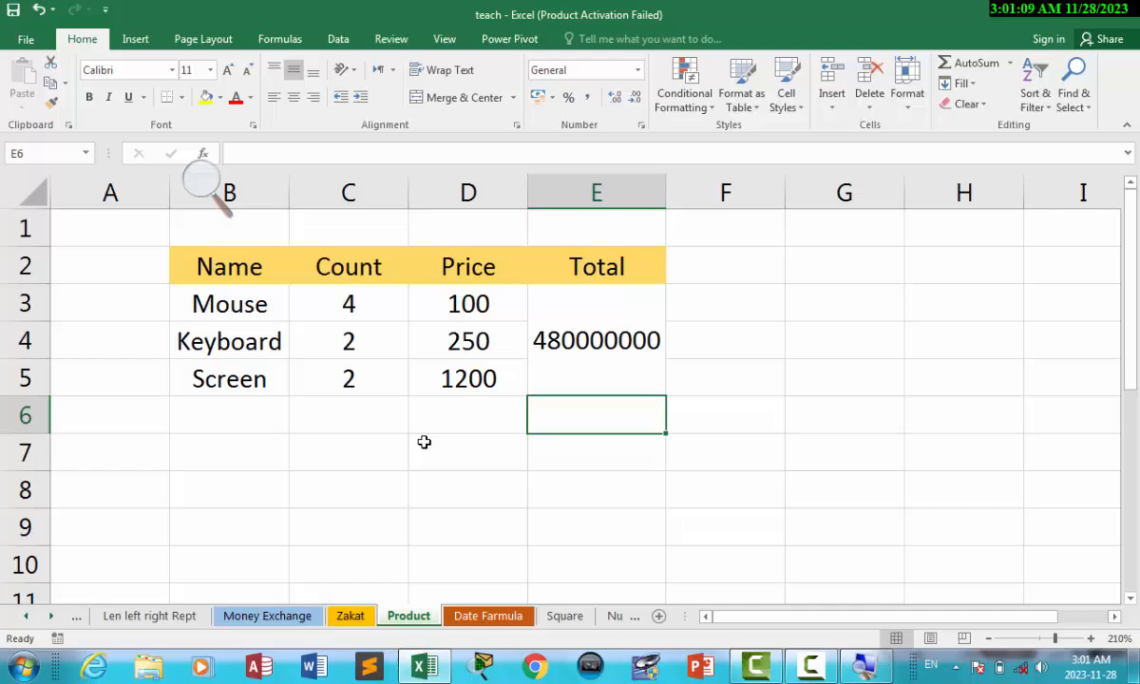
left_click(593, 362)
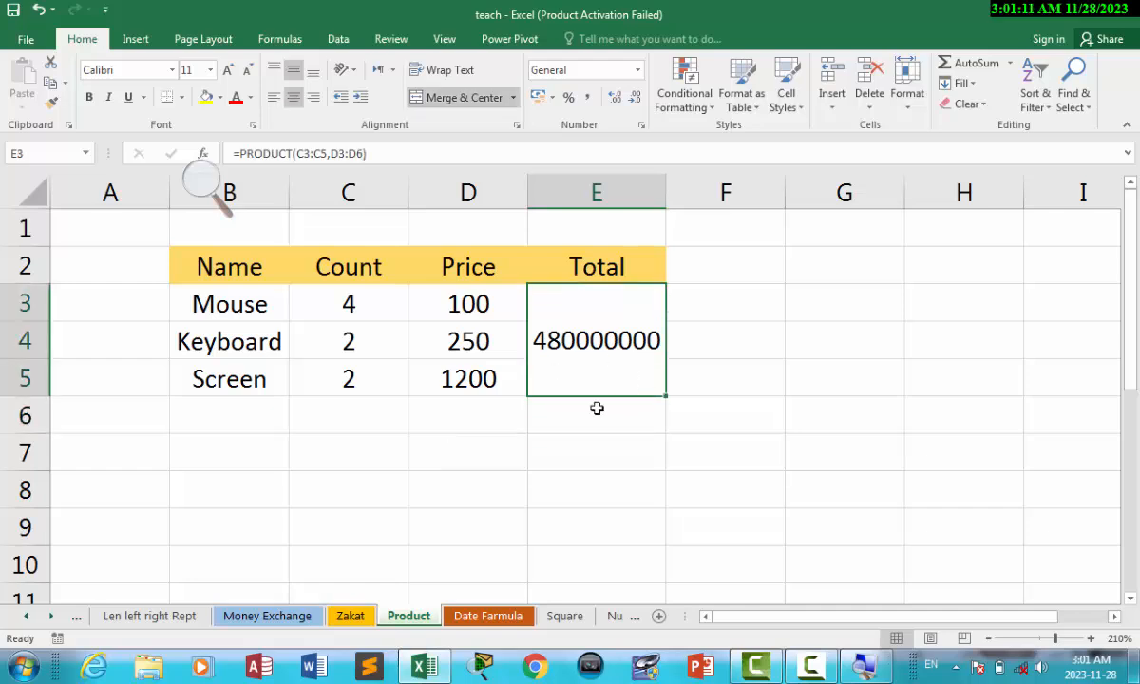
left_click(469, 379)
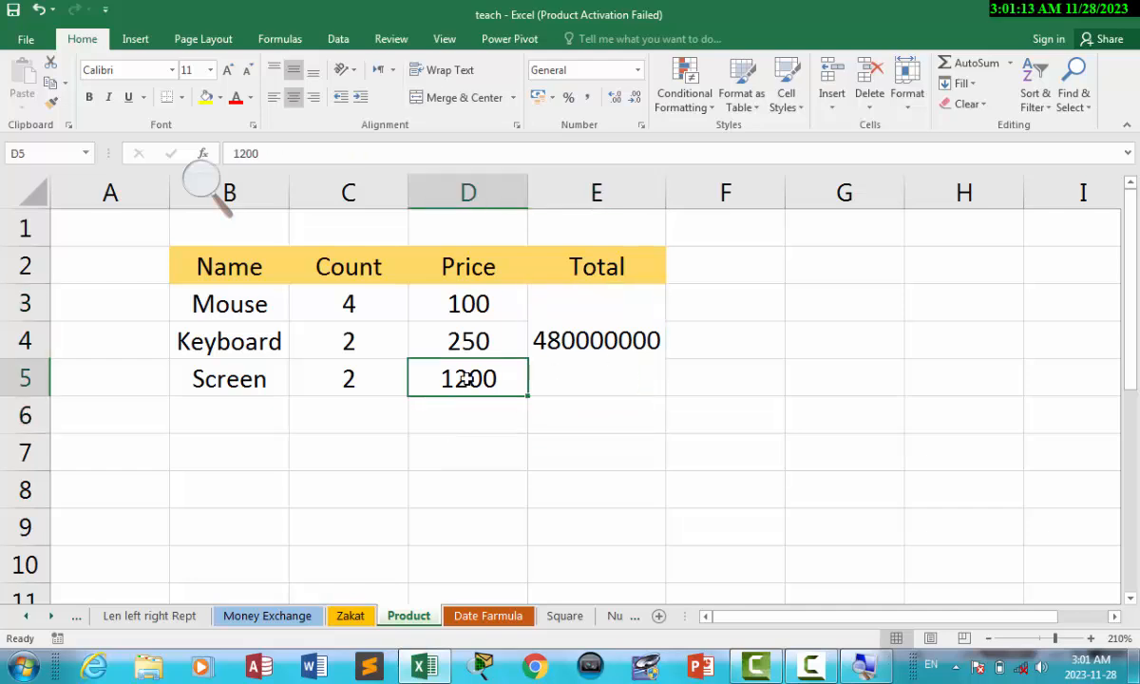
Change the Screen, Keyboard and Mouse prices to 2, 3 and 4, dropping the Total to 384.
type("2")
key("Up")
type("3")
key("Up")
type("4")
key("Up")
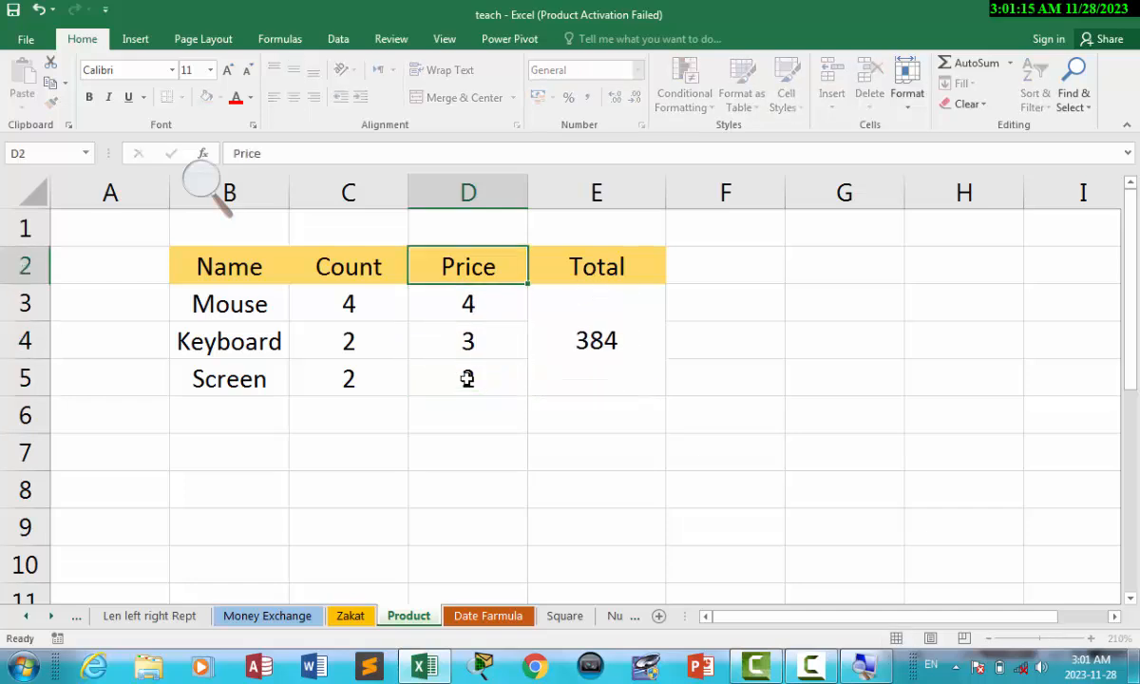
Check the new counts, prices and PRODUCT formula, then start a formula with = in C8.
left_click(468, 423)
left_click(361, 373)
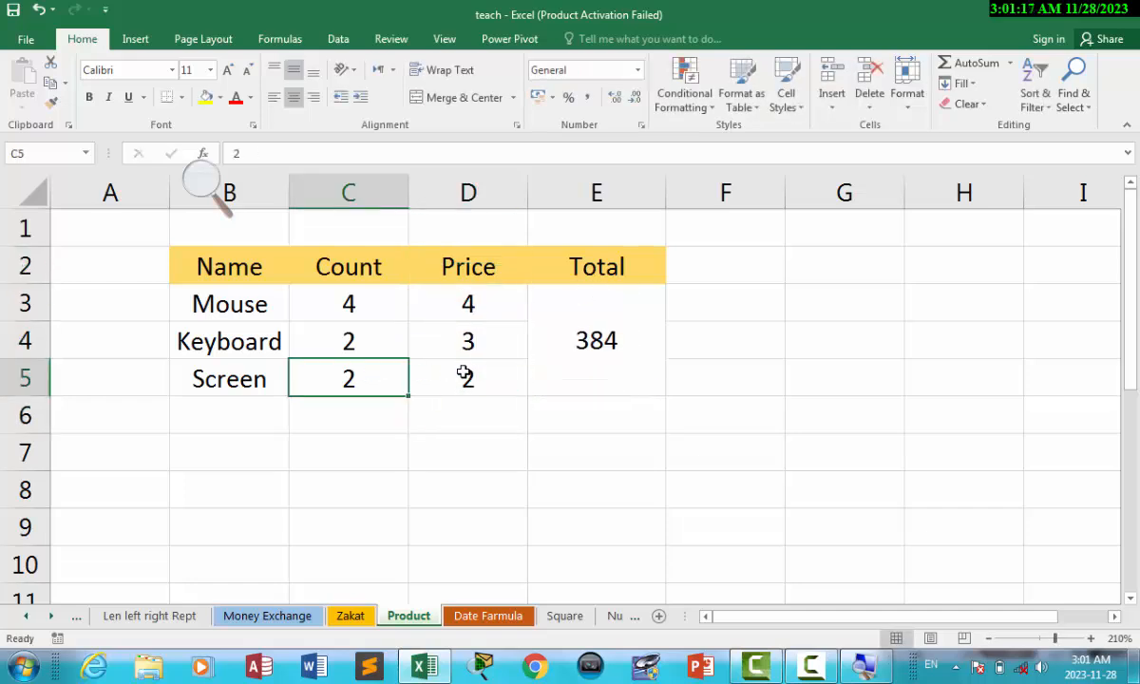
left_click(465, 373)
left_click(447, 333)
left_click(366, 302)
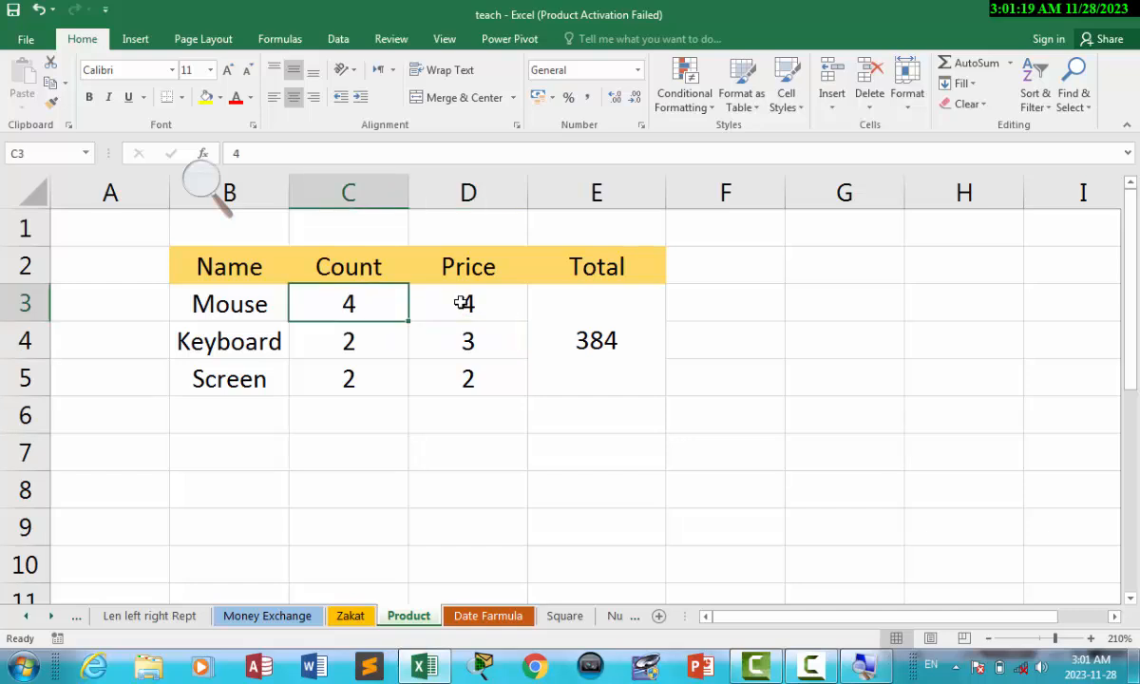
left_click(458, 303)
left_click(359, 445)
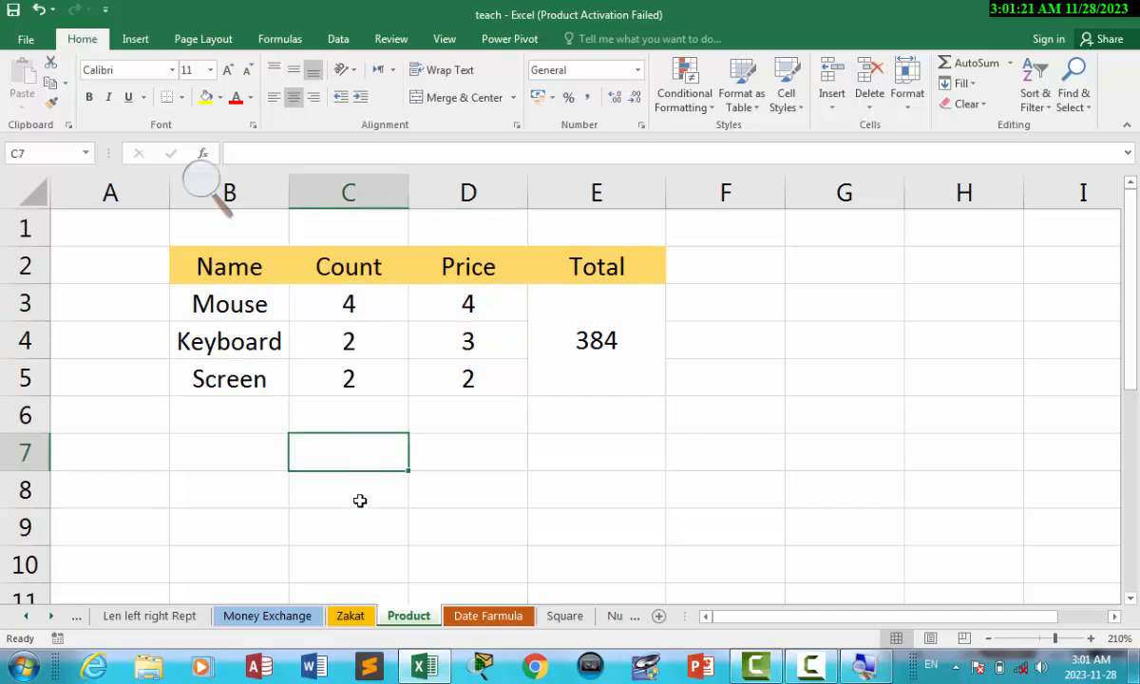
left_click(347, 483)
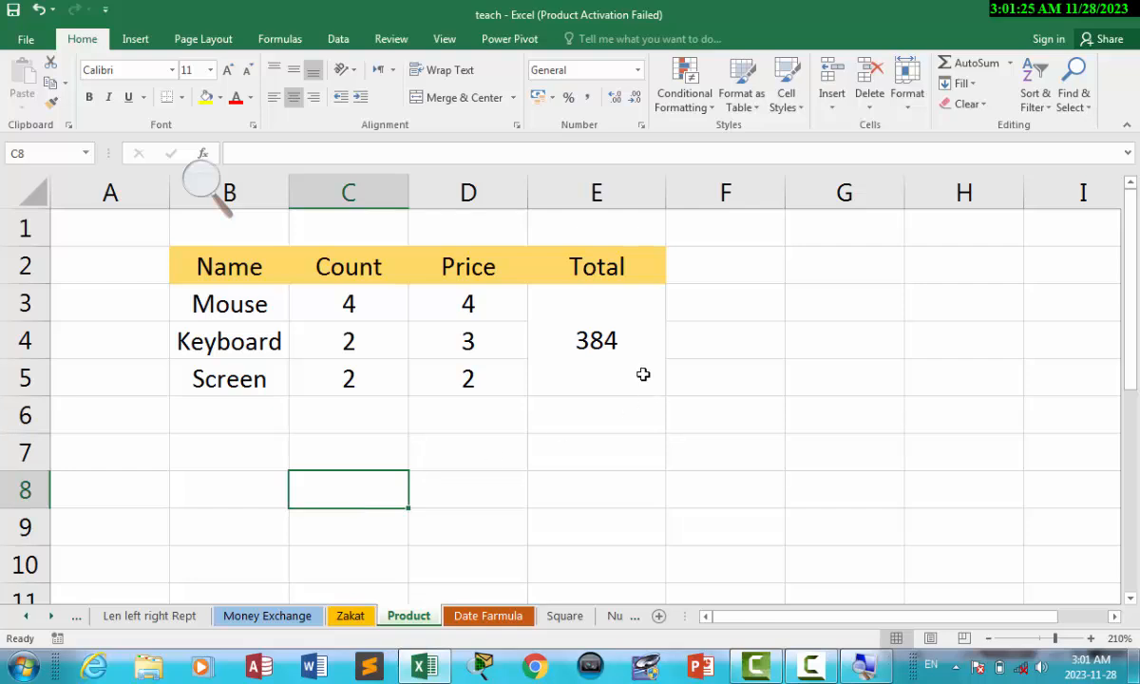
left_click(605, 354)
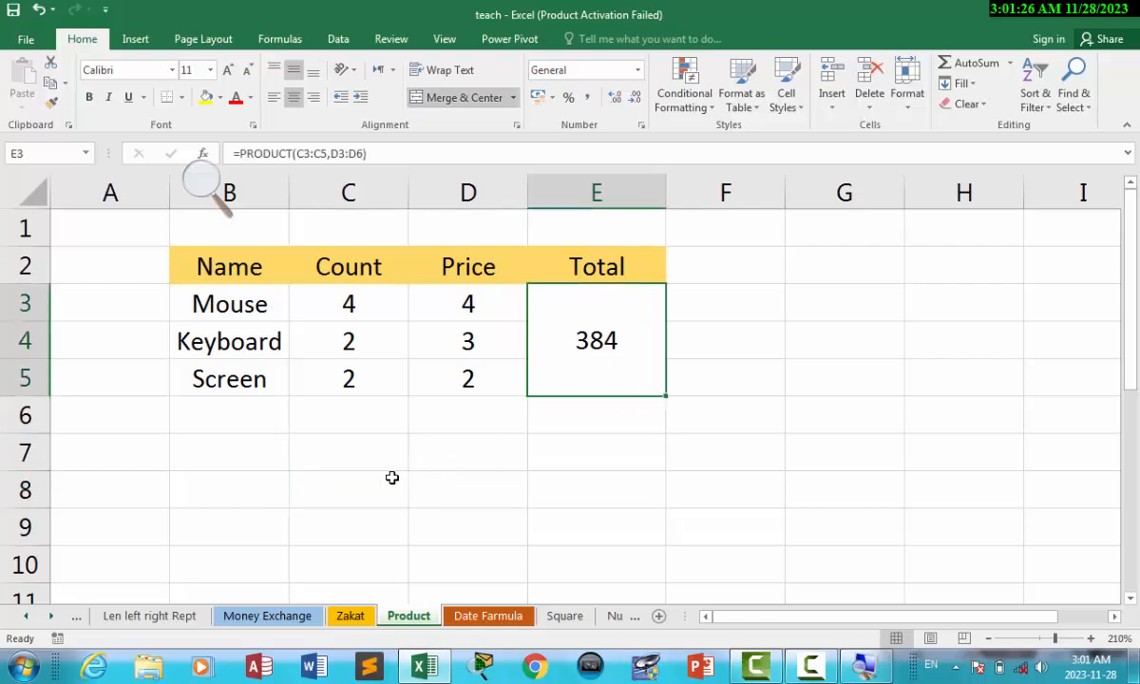
left_click(344, 489)
type("=")
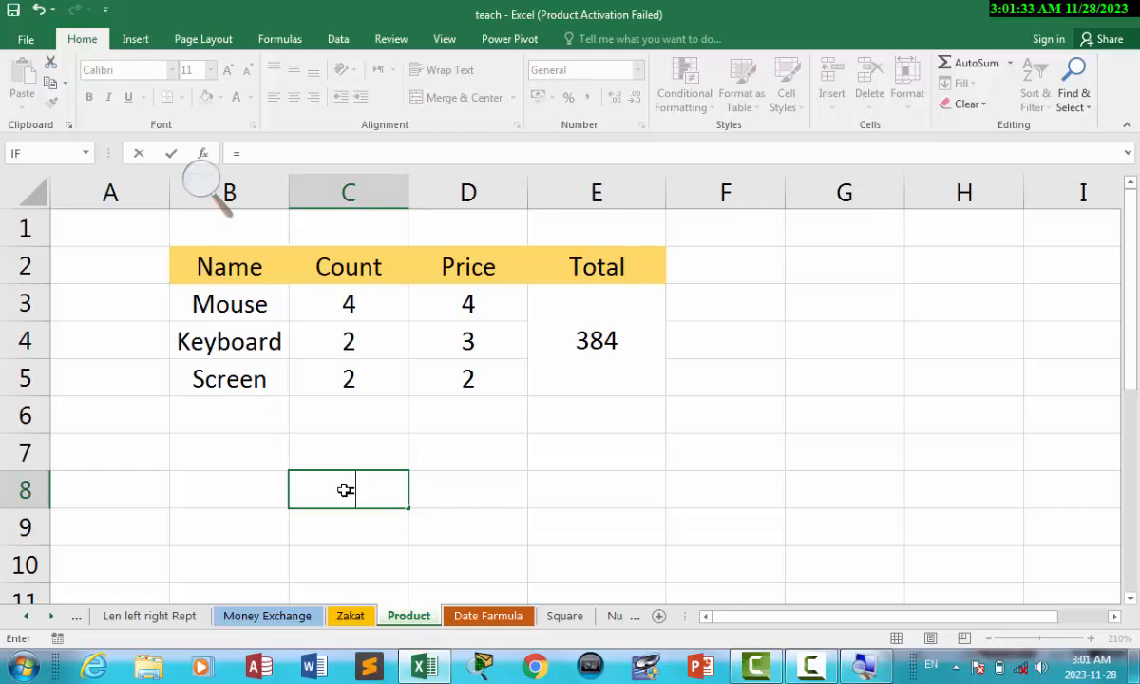
Build =C3*D3*C4*D4*C5*D5 in C8, accepting Excel's correction, giving 384.
left_click(345, 304)
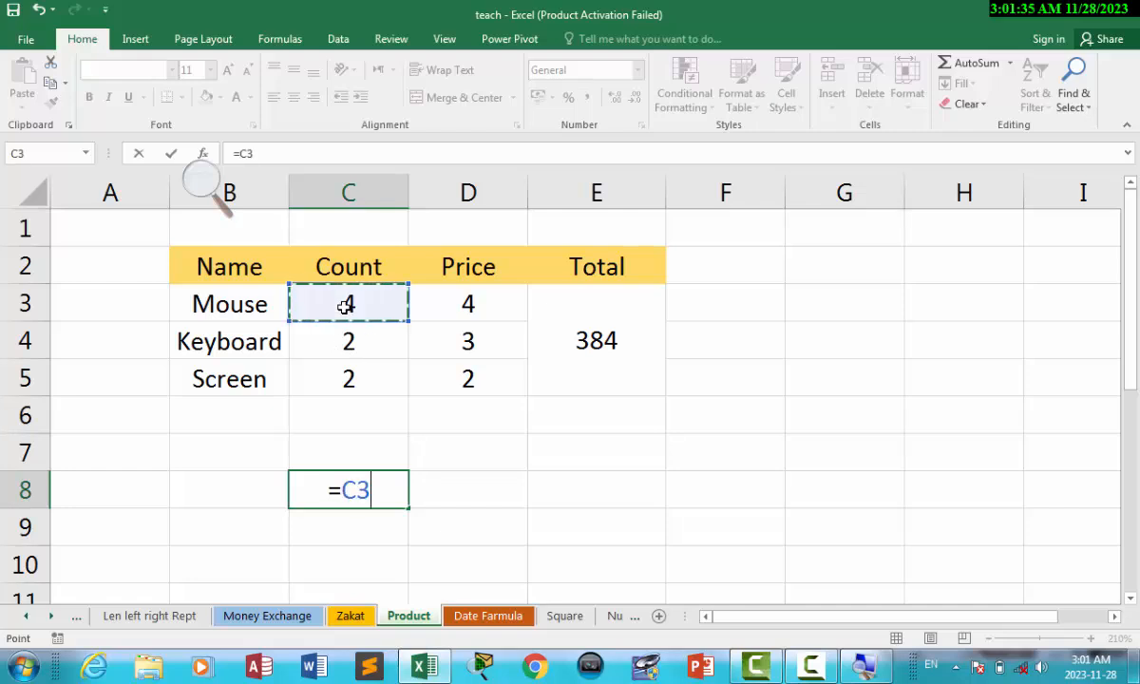
type("*")
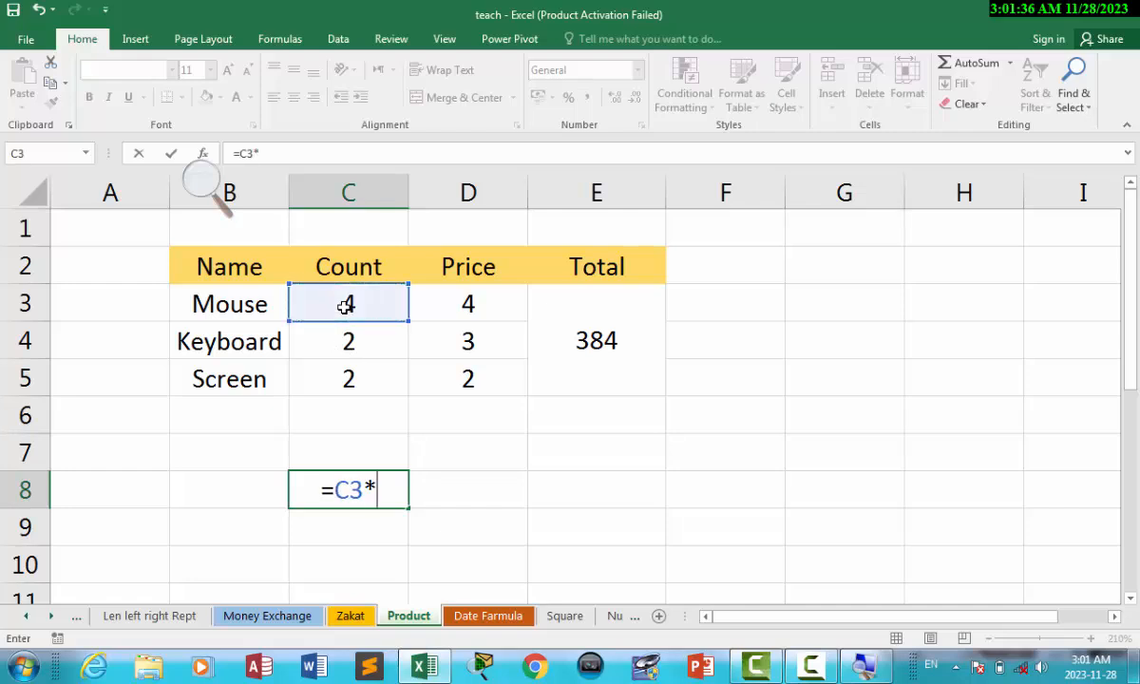
left_click(445, 302)
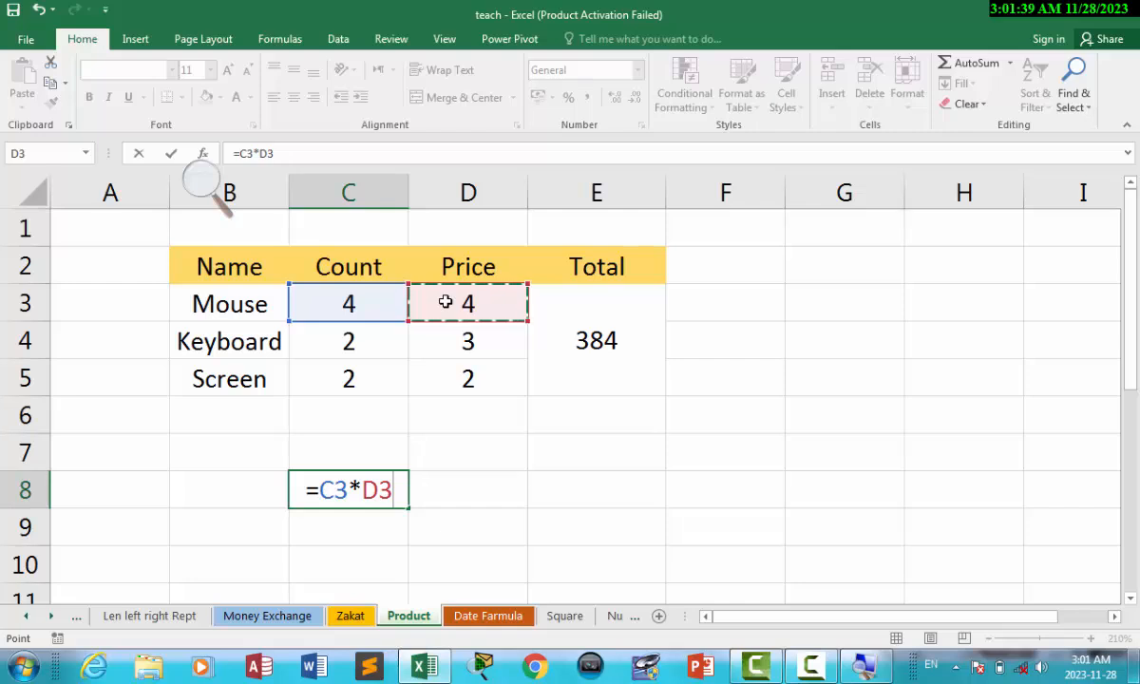
type("*")
left_click(365, 348)
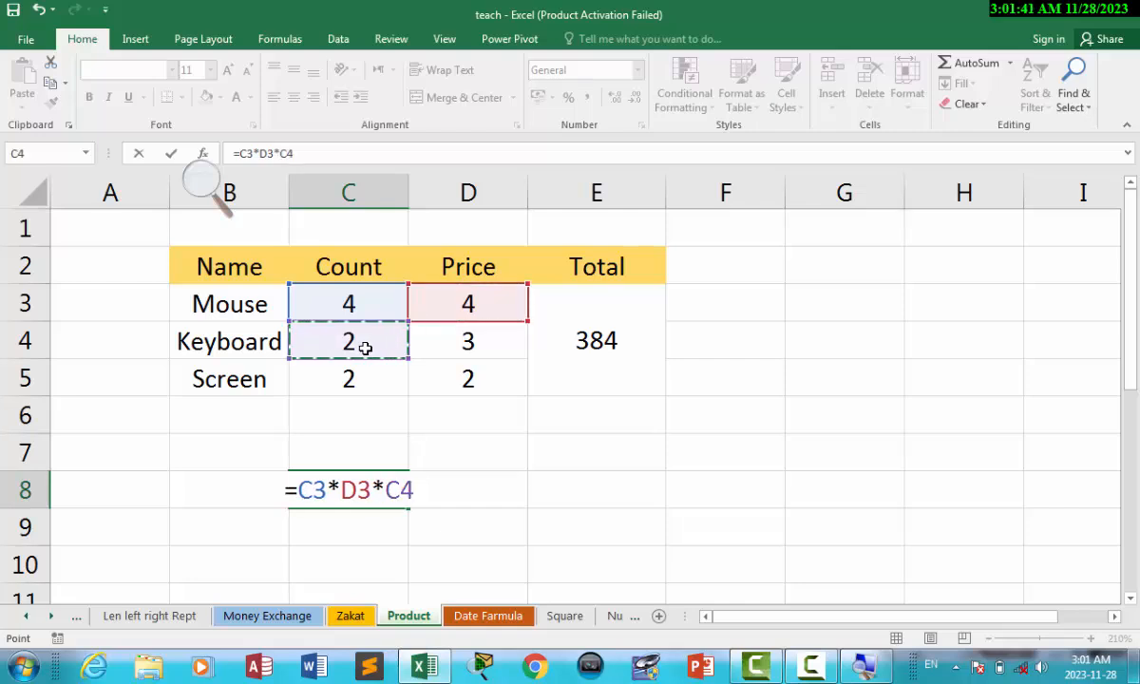
type("*")
left_click(443, 350)
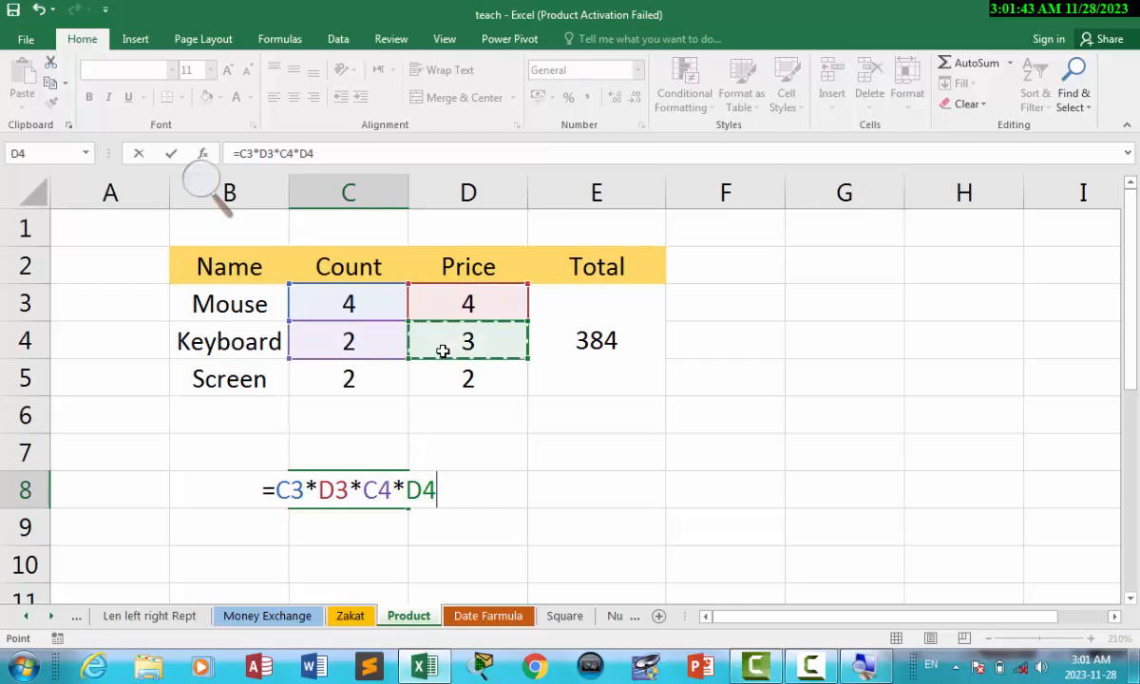
type("*")
left_click(349, 378)
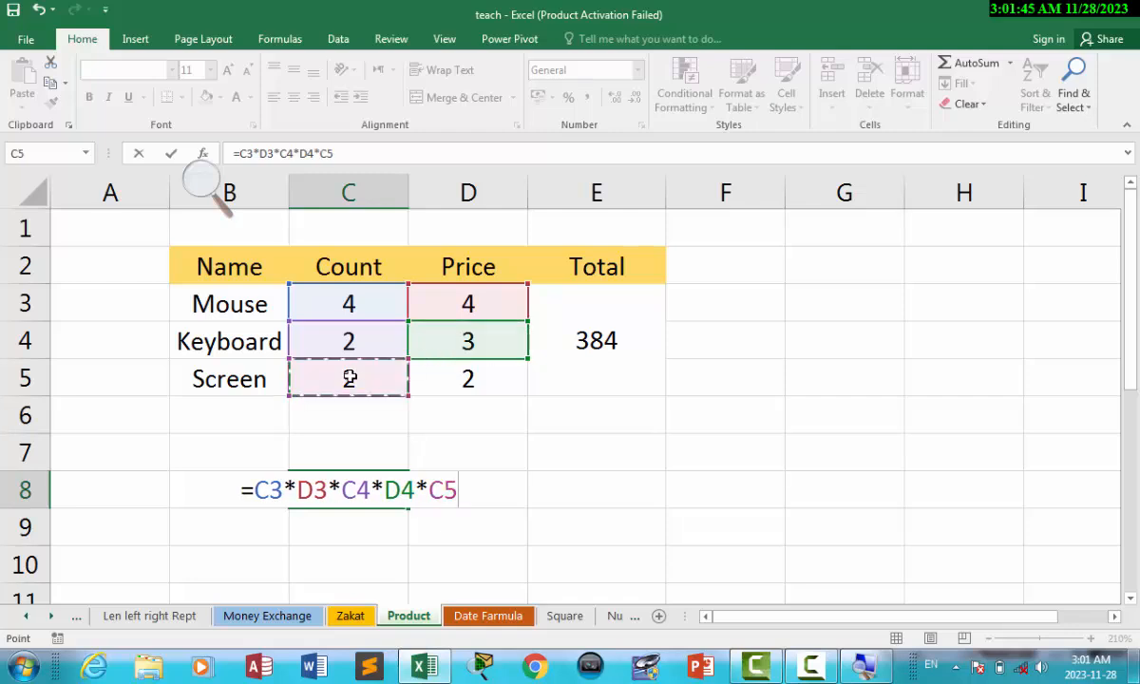
type("*")
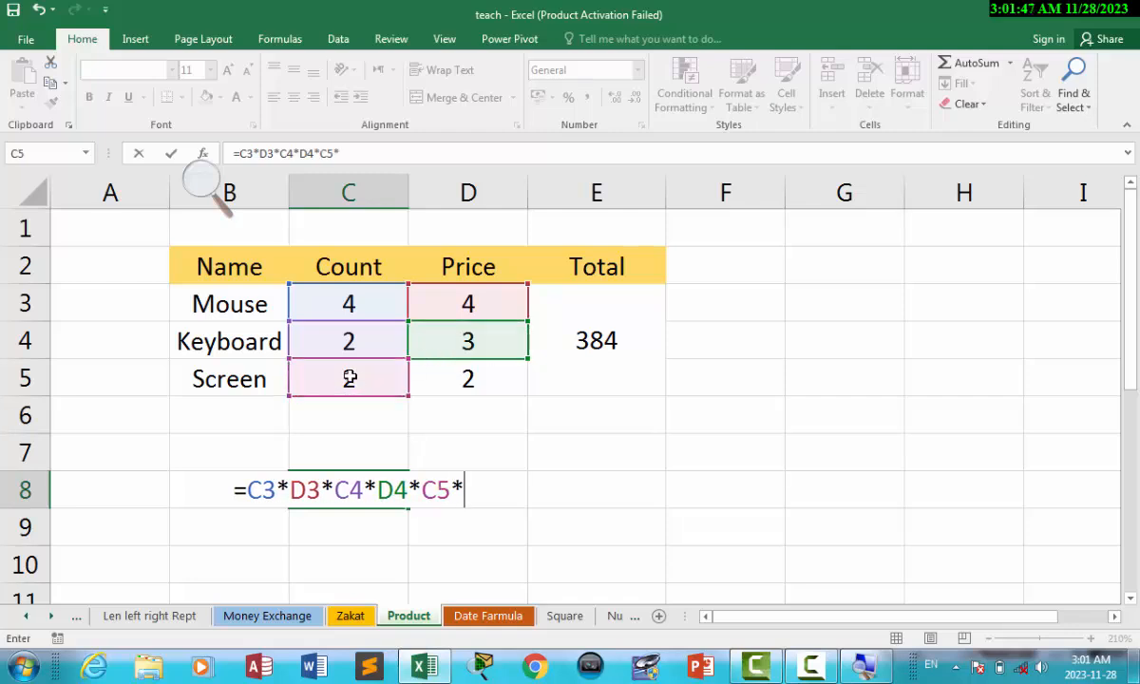
left_click(442, 377)
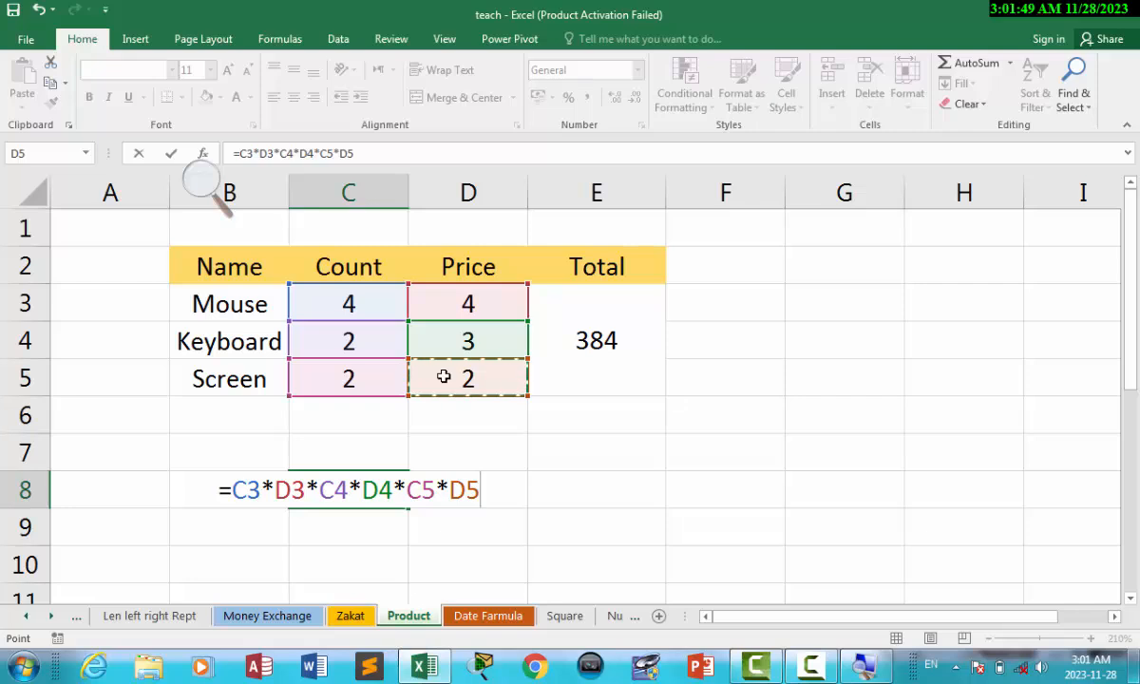
type("*")
key("Return")
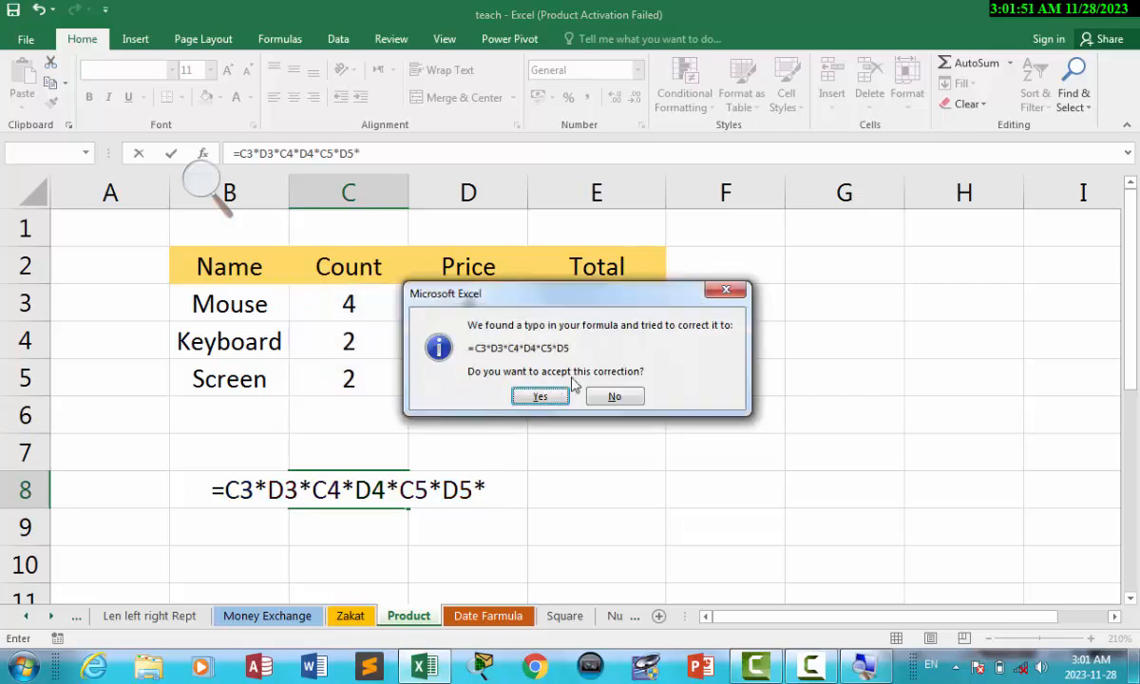
left_click(541, 395)
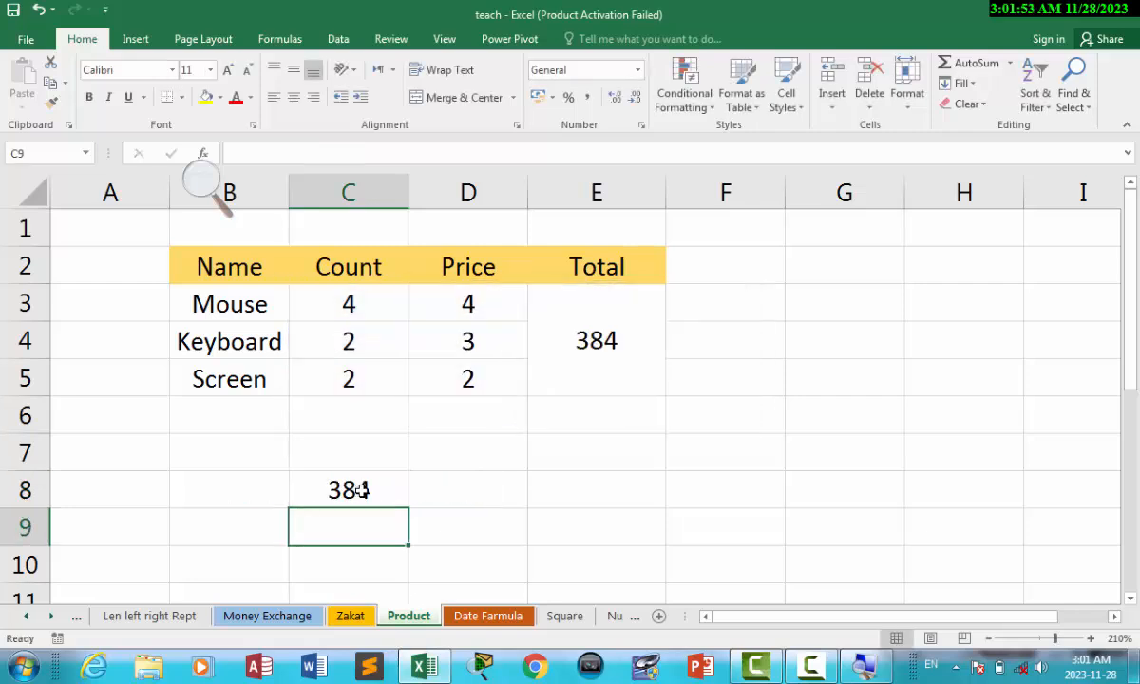
Compare the C8 result with the PRODUCT formula in the merged Total cell.
left_click(596, 432)
left_click(626, 354)
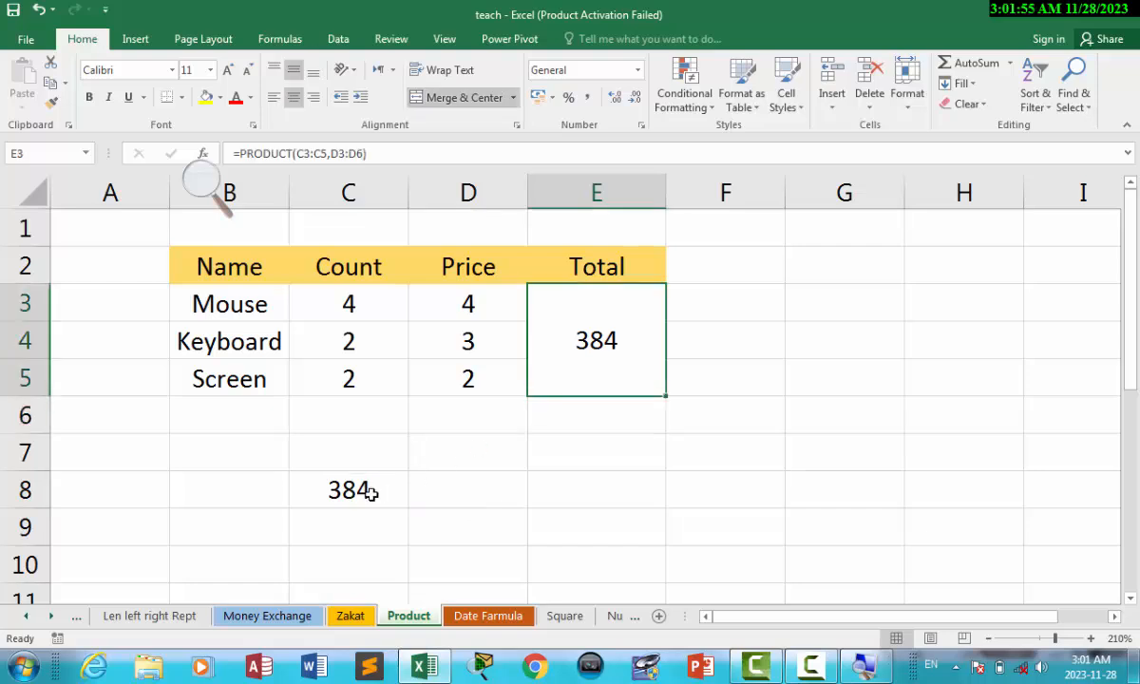
left_click(370, 493)
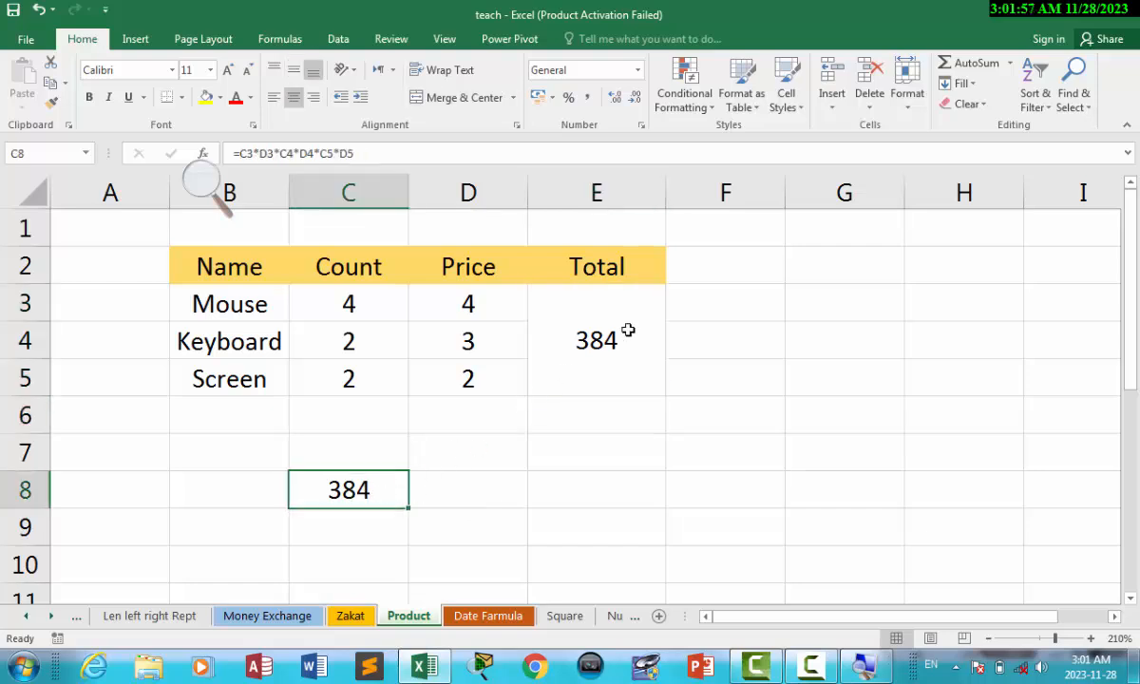
left_click(632, 326)
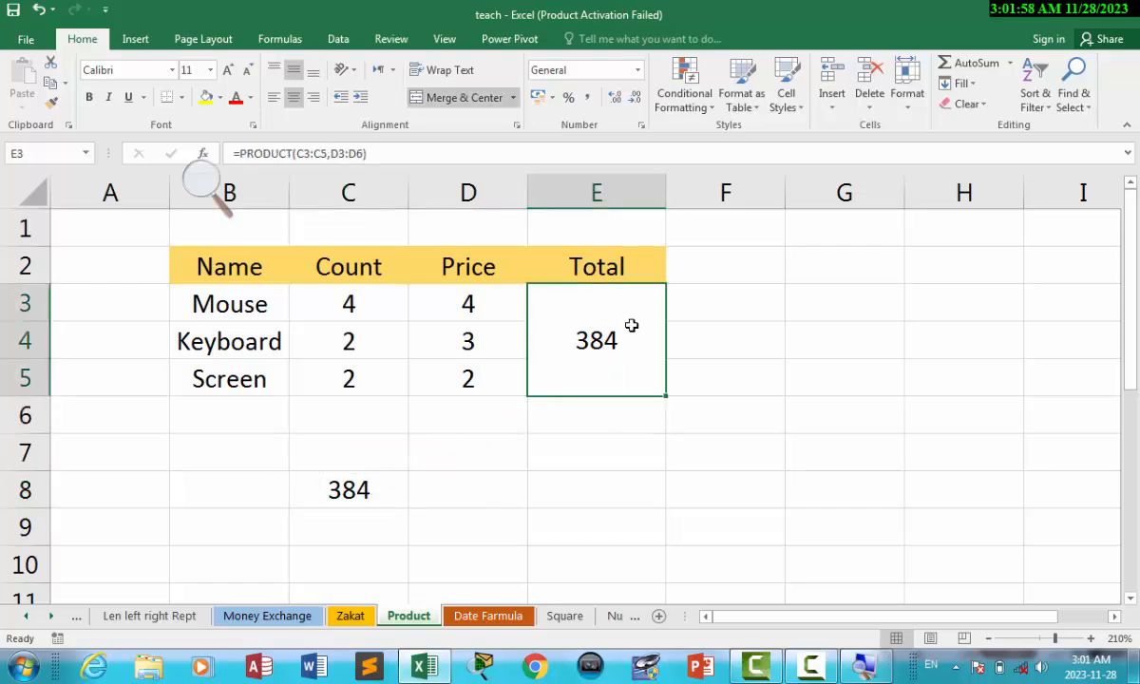
double_click(328, 475)
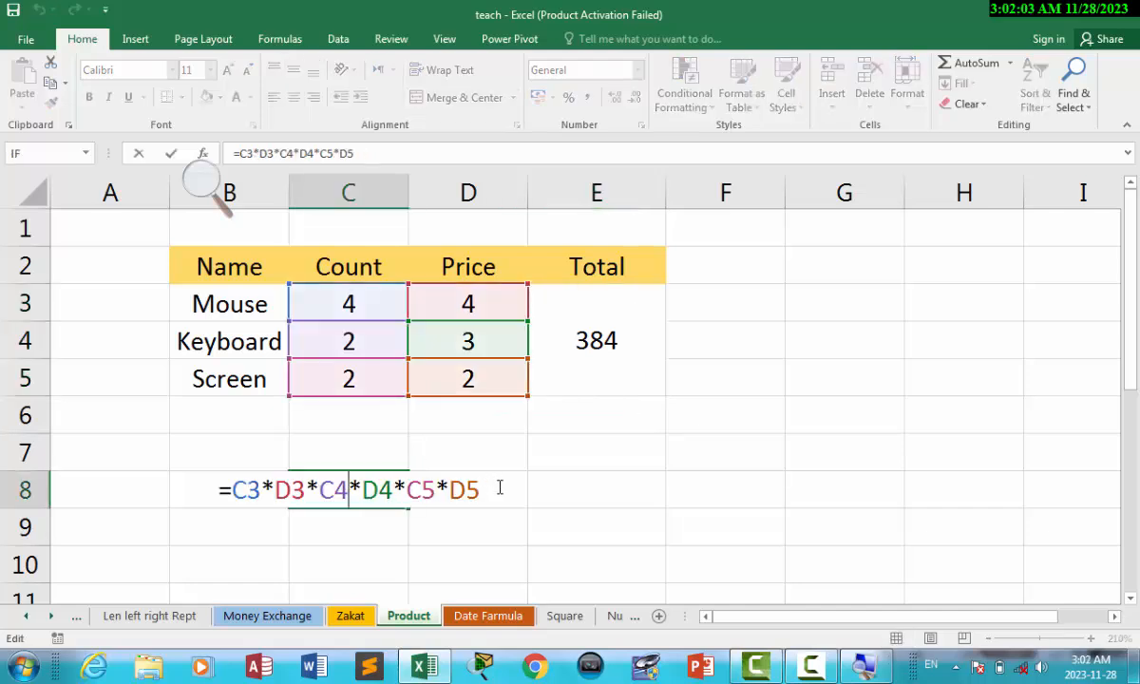
Delete the =C3*D3*C4*D4*C5*D5 formula text from C8.
left_click_drag(500, 489, 181, 493)
key("Delete")
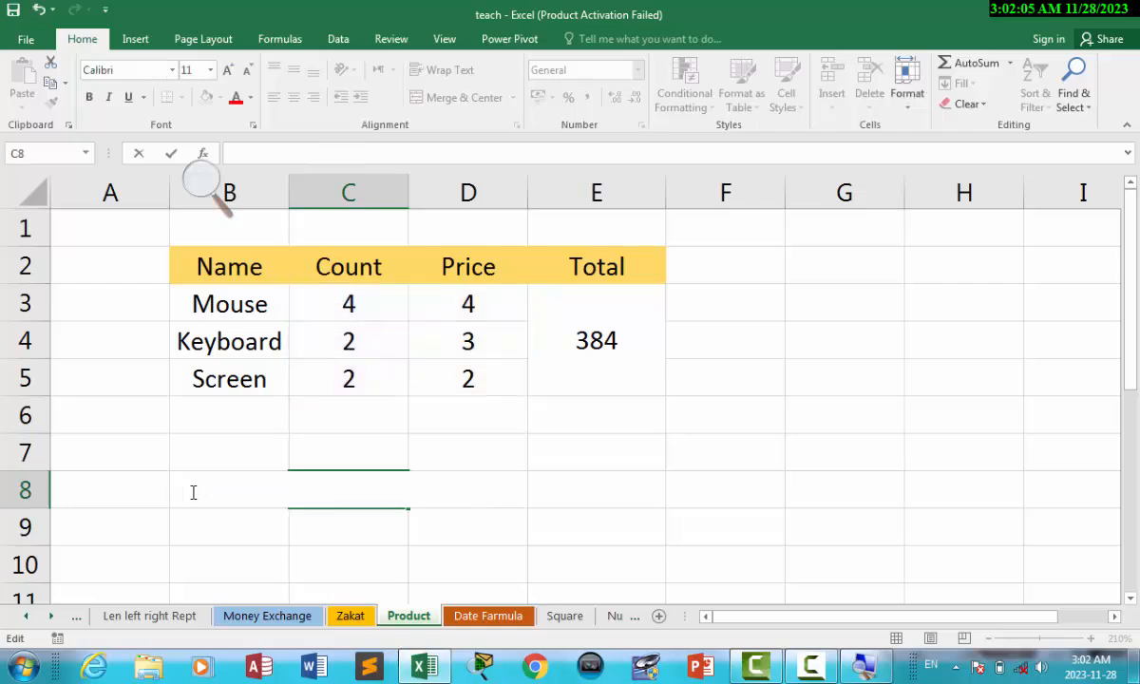
left_click(612, 484)
Re-enter the unchanged PRODUCT formula in the merged Total cell.
double_click(601, 340)
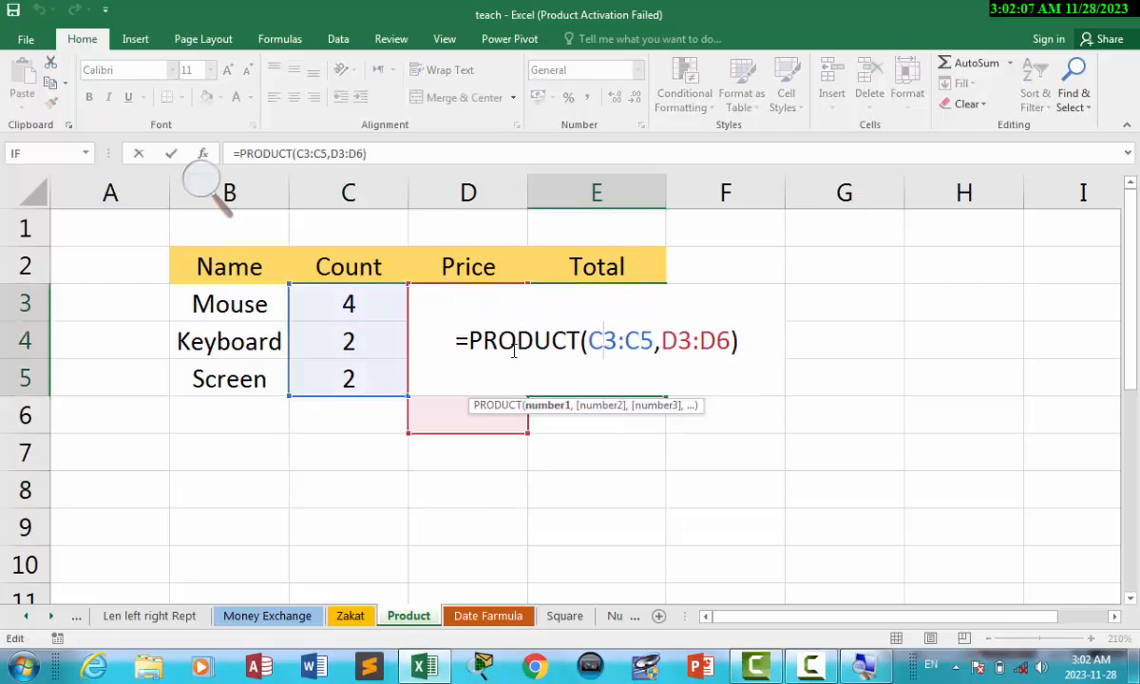
left_click(742, 343)
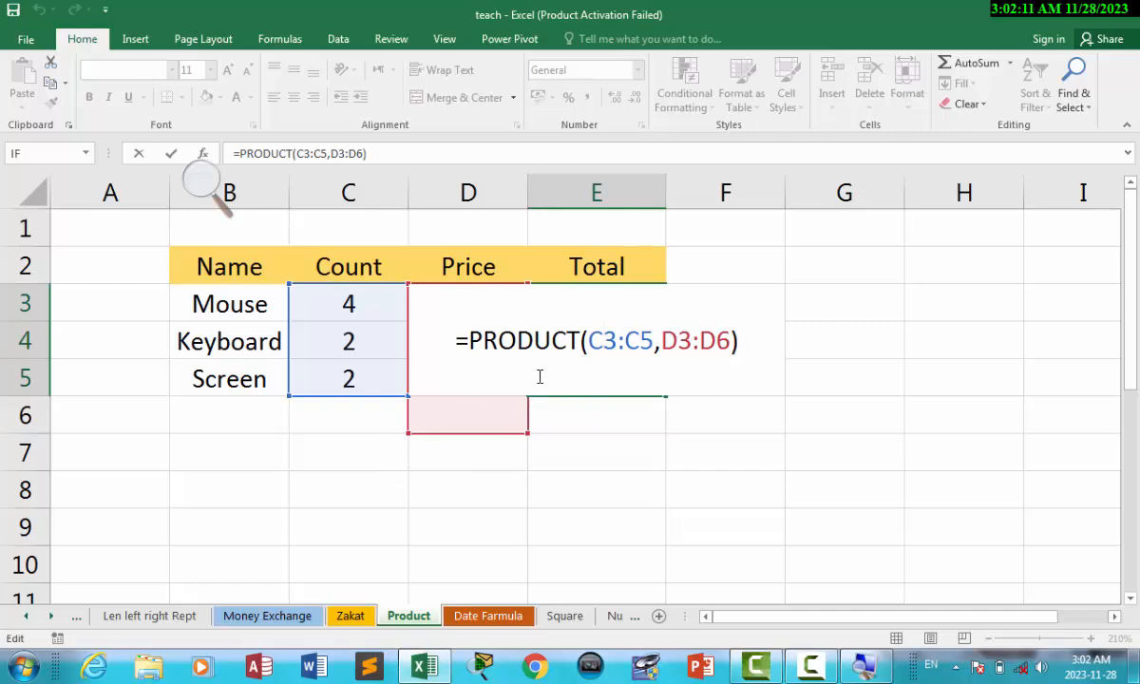
key("Return")
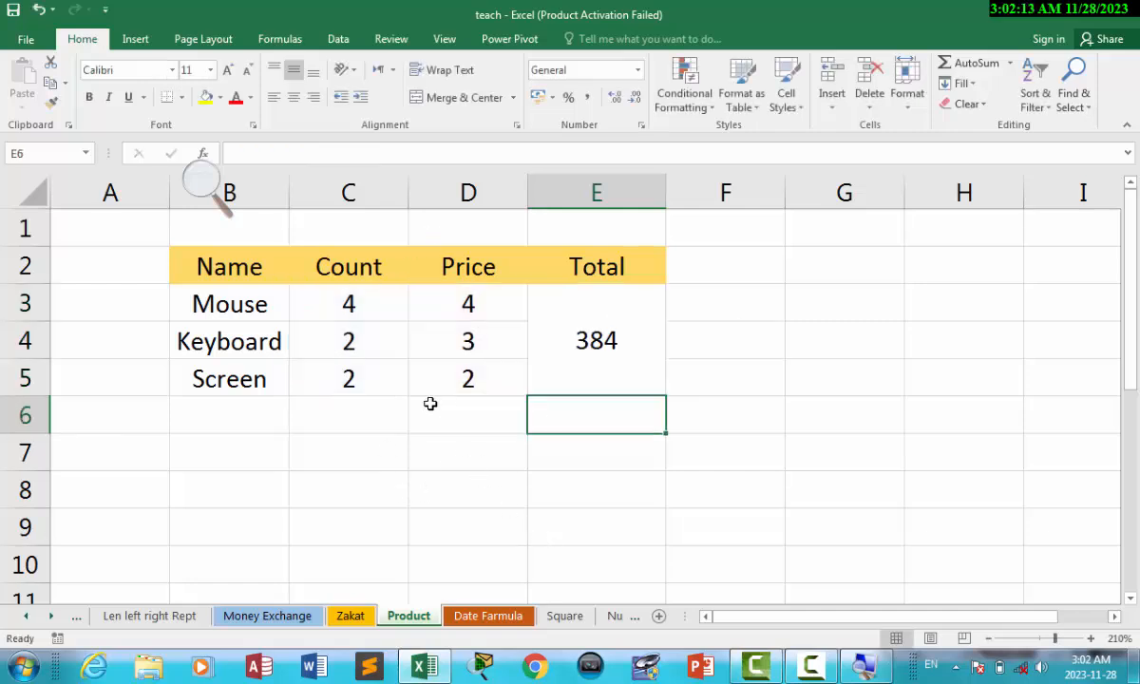